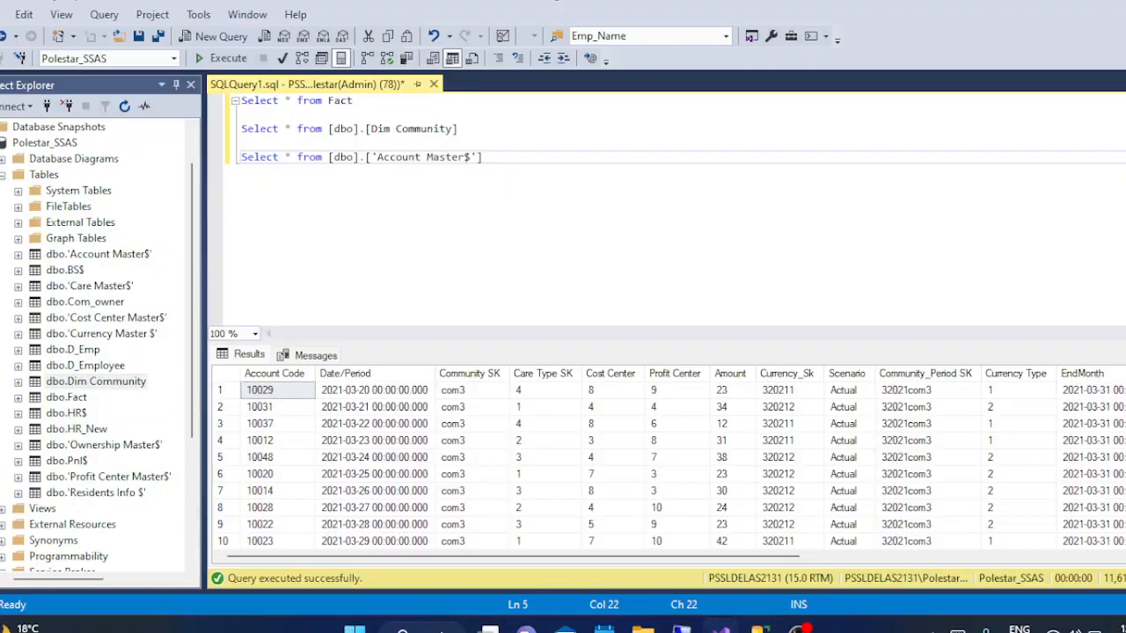
- Switch to Visual Studio 2019 and start a new project from the Analysis Services Tabular Project template, searching templates for "Analysis"
left_click(721, 630)
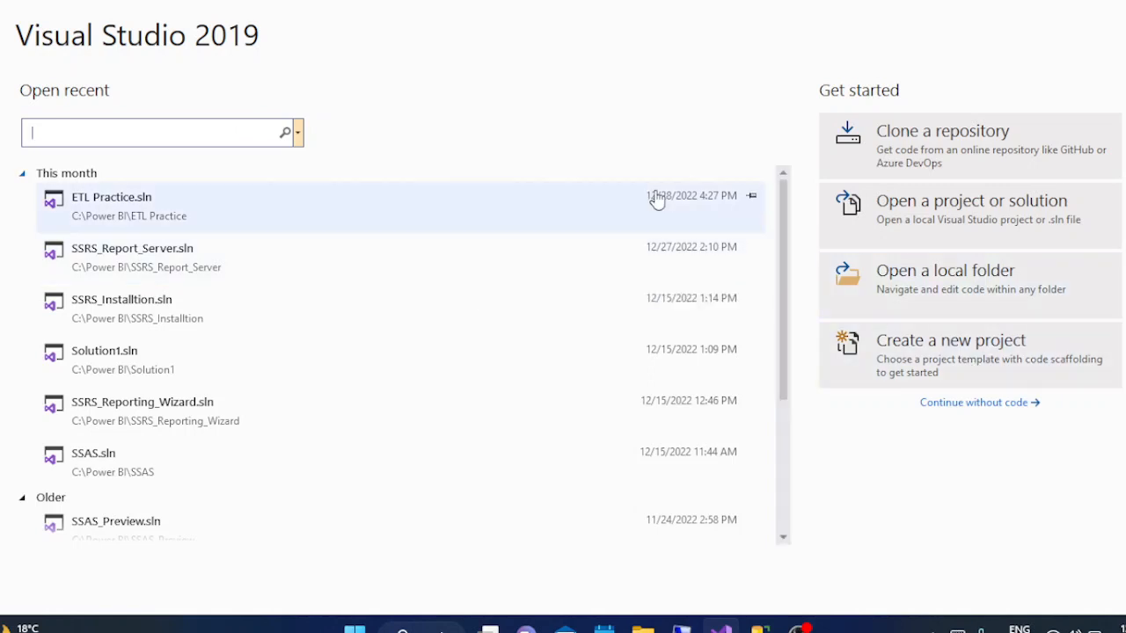
left_click(904, 358)
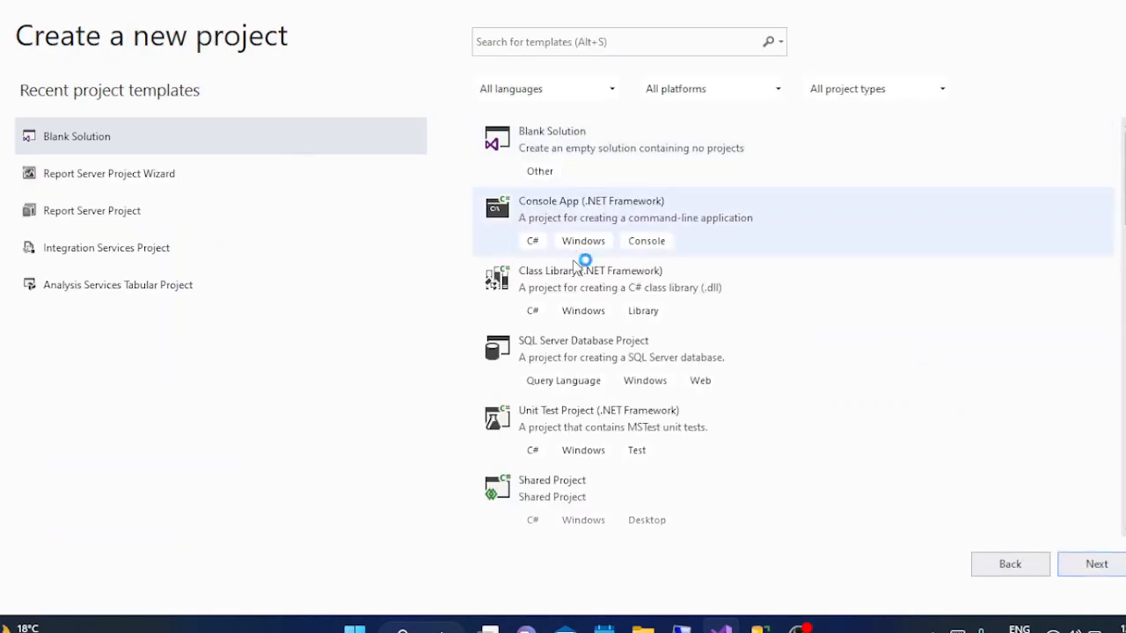
scroll(649, 369, "down", 8)
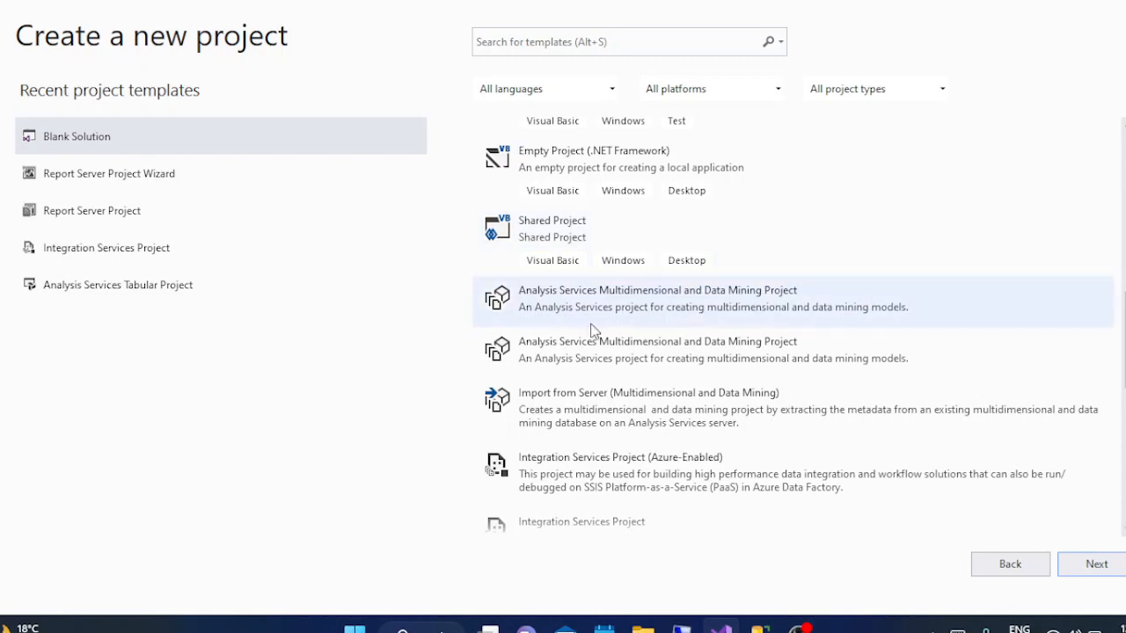
left_click(566, 41)
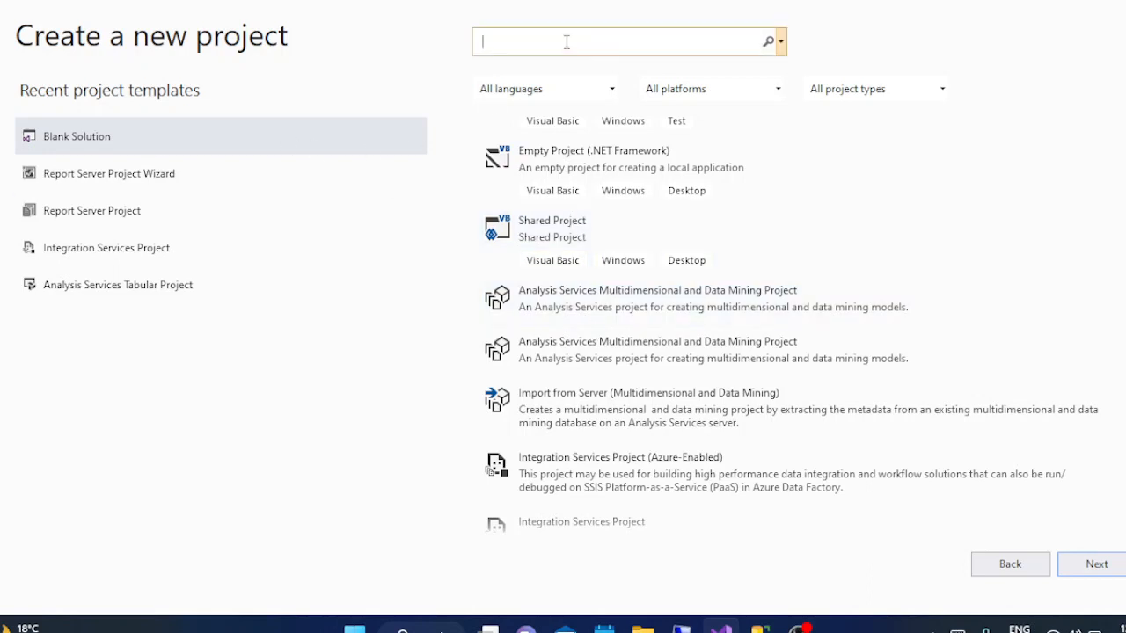
type("Anal")
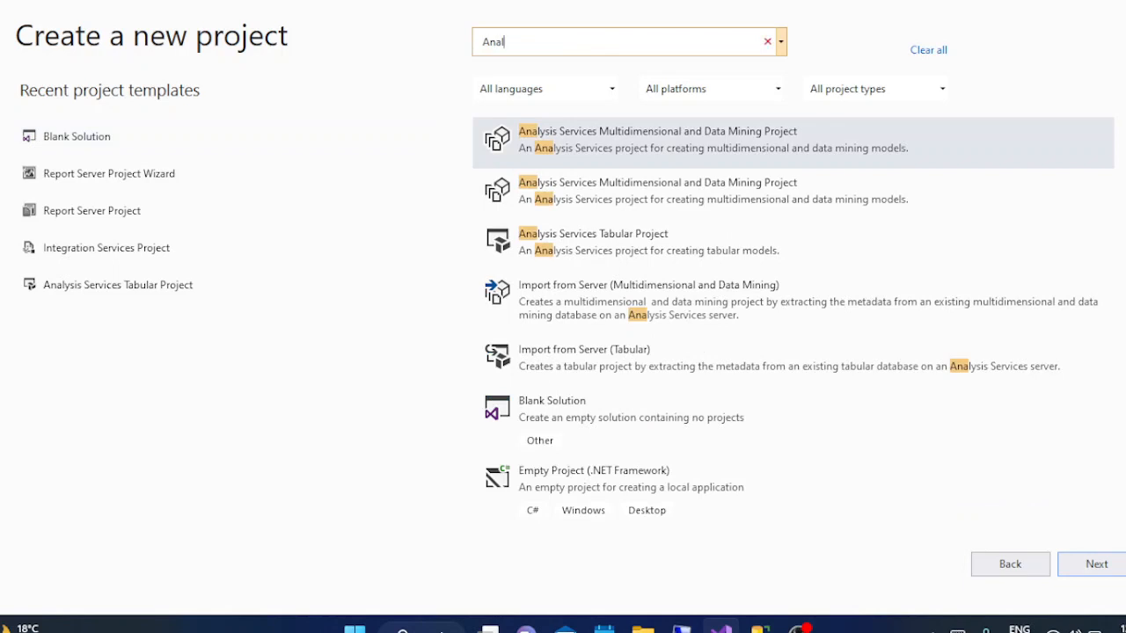
type("ysis")
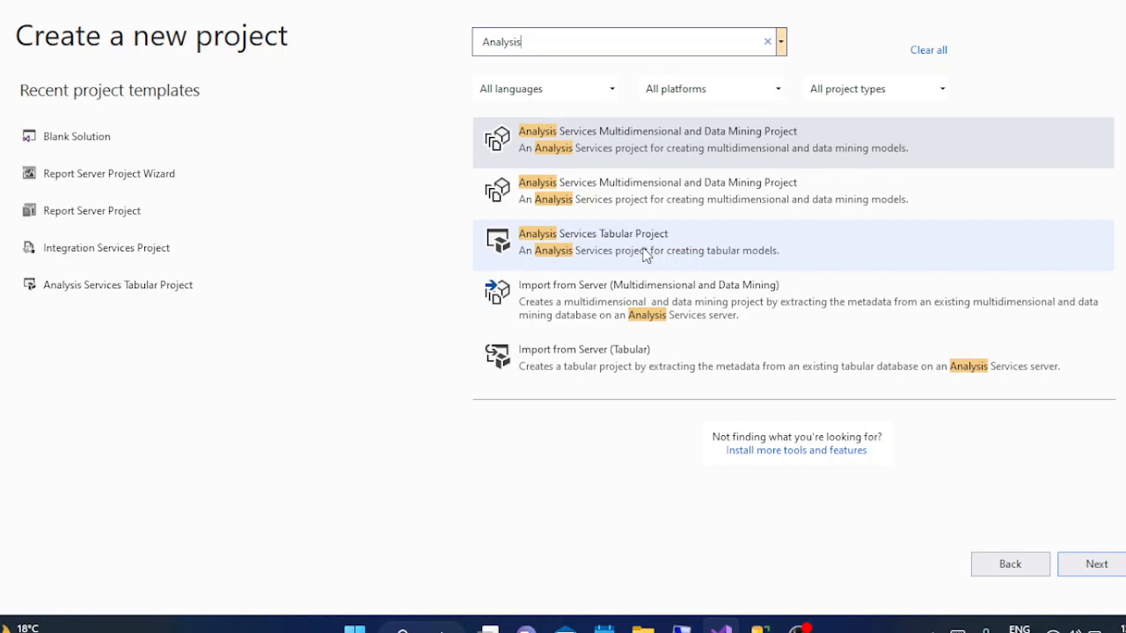
left_click(647, 254)
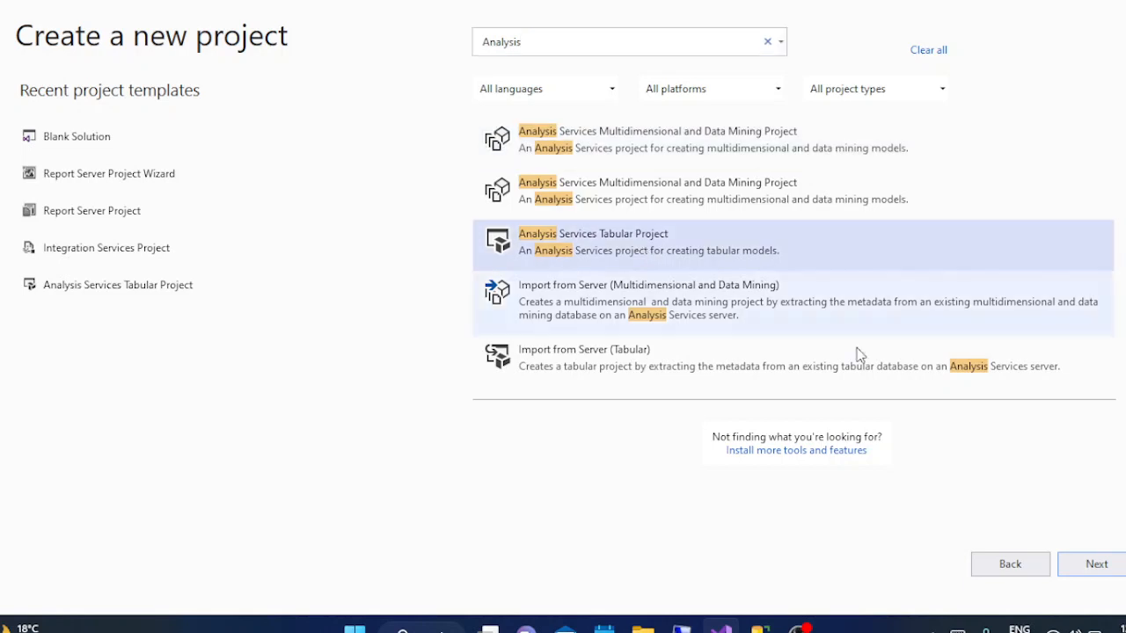
left_click(1081, 567)
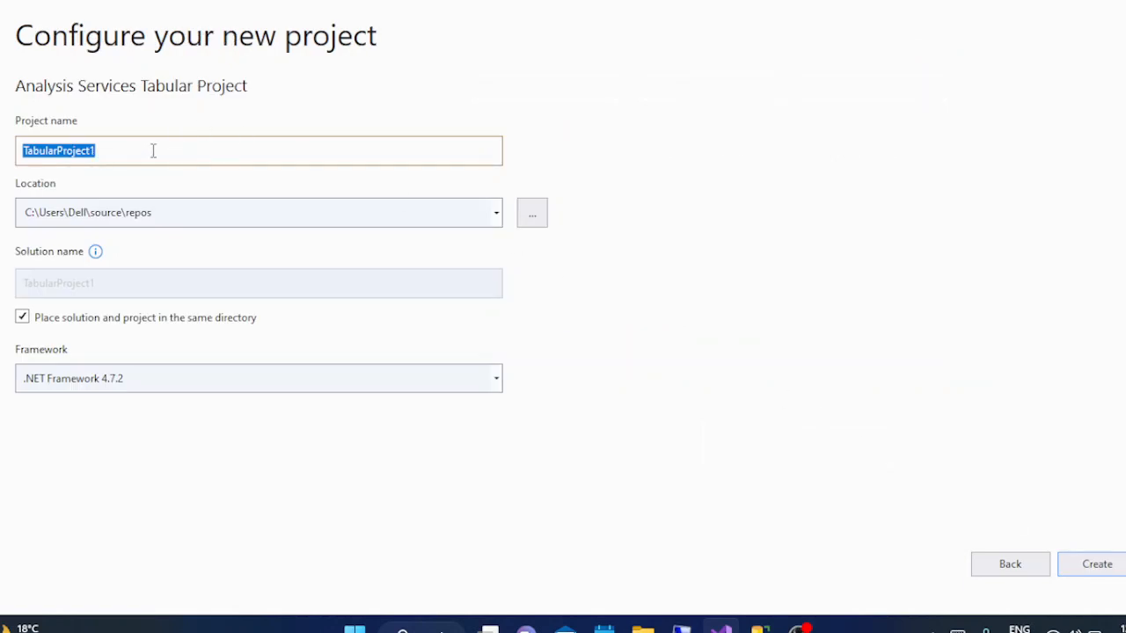
- Name the project SSAS_Youtube, set its location to C:\Power BI, and create it
type("SSA")
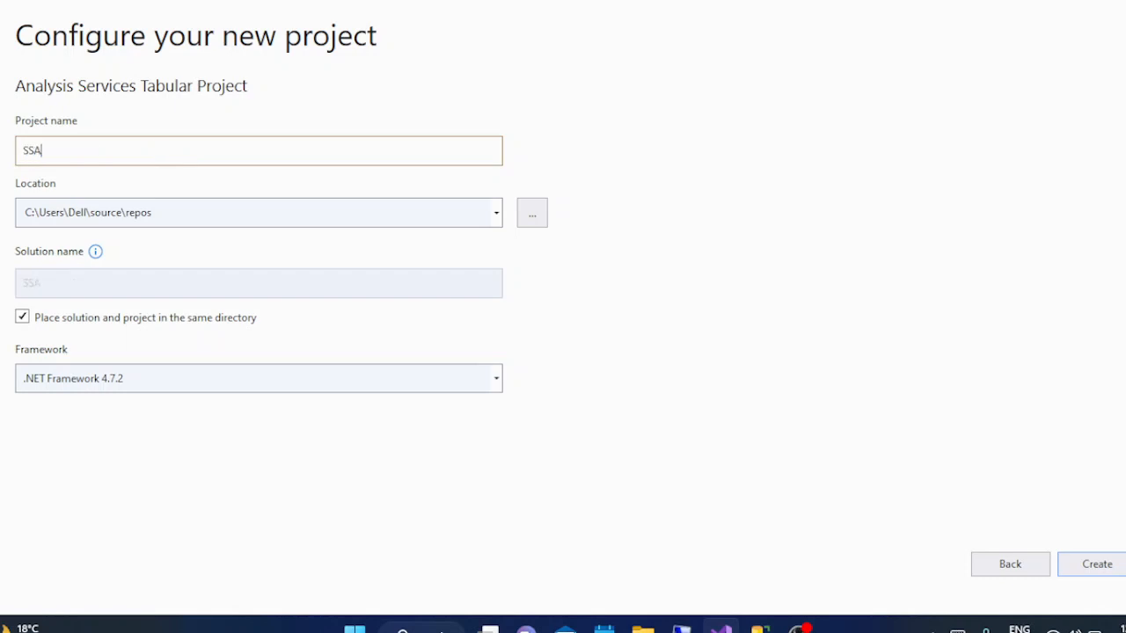
type("S_Youtube")
left_click(497, 218)
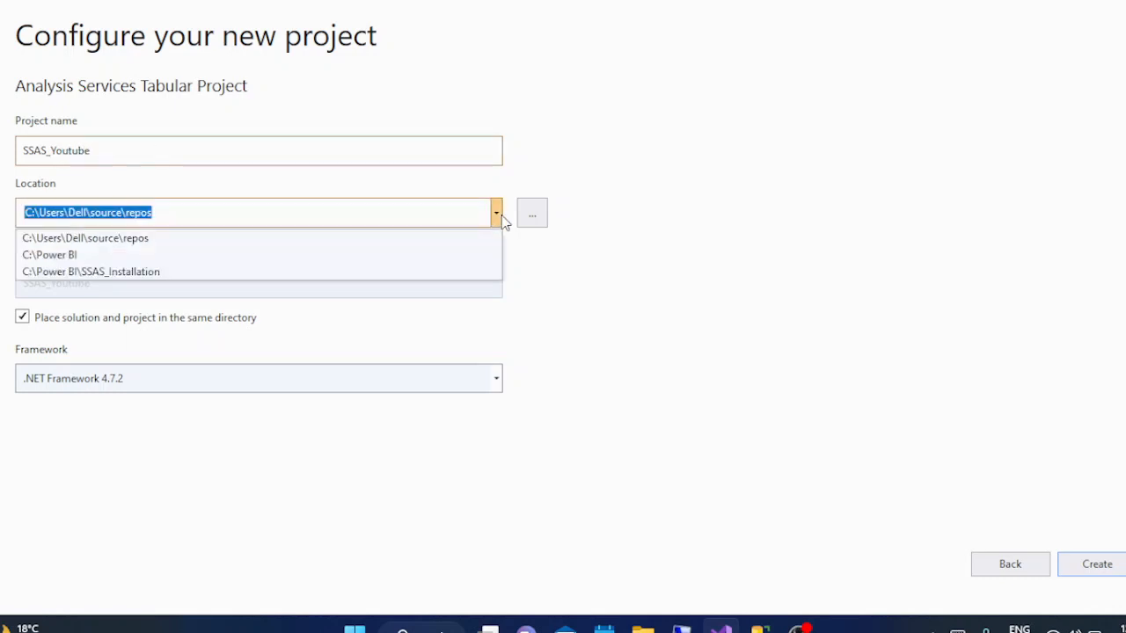
left_click(100, 262)
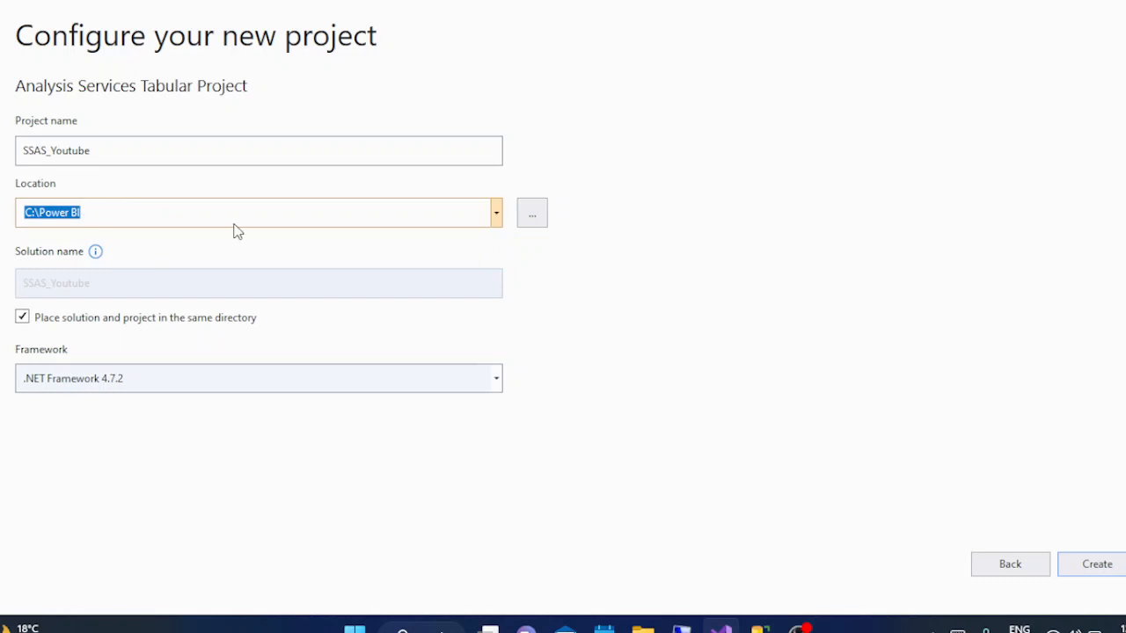
left_click(1077, 565)
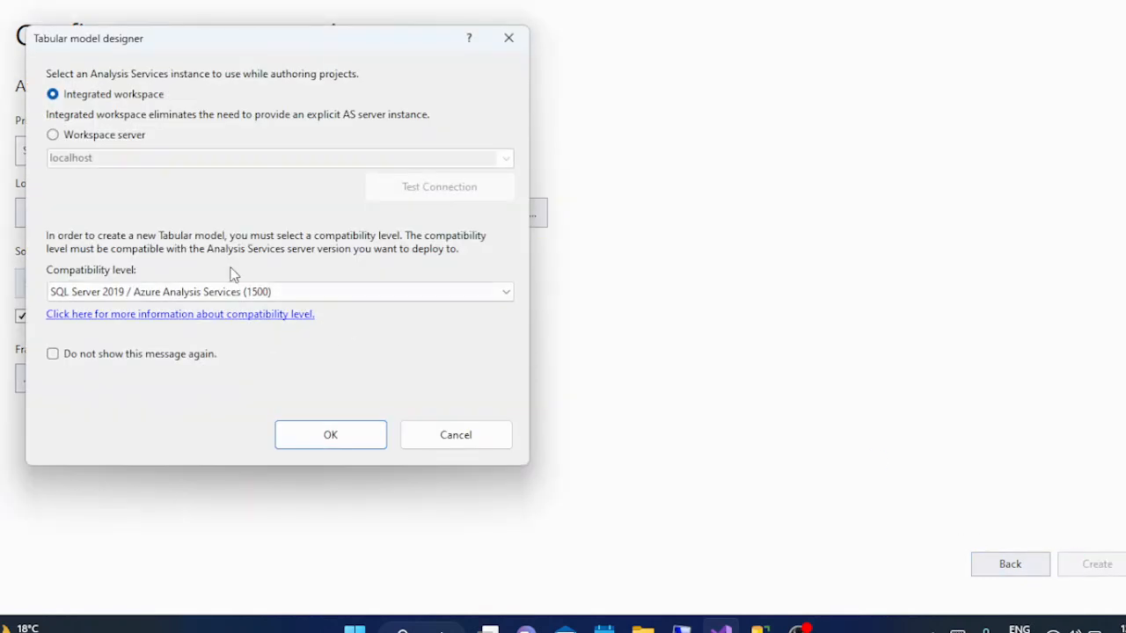
- Compare the Workspace server and Integrated workspace options, and choose Integrated workspace for authoring the project
left_click(157, 95)
left_click(87, 136)
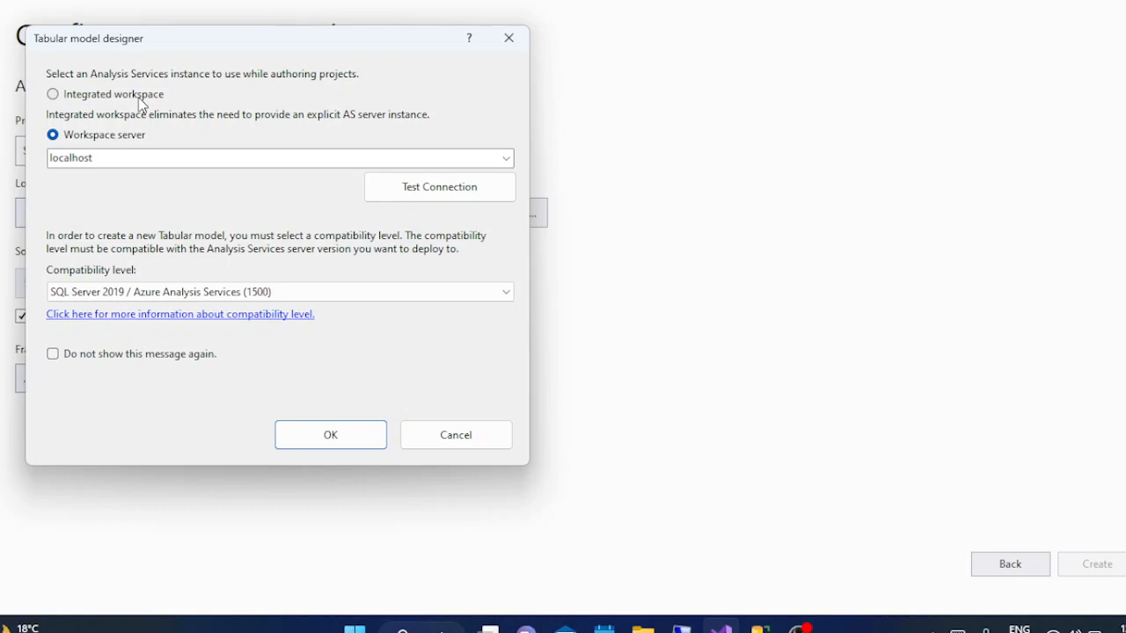
left_click(141, 104)
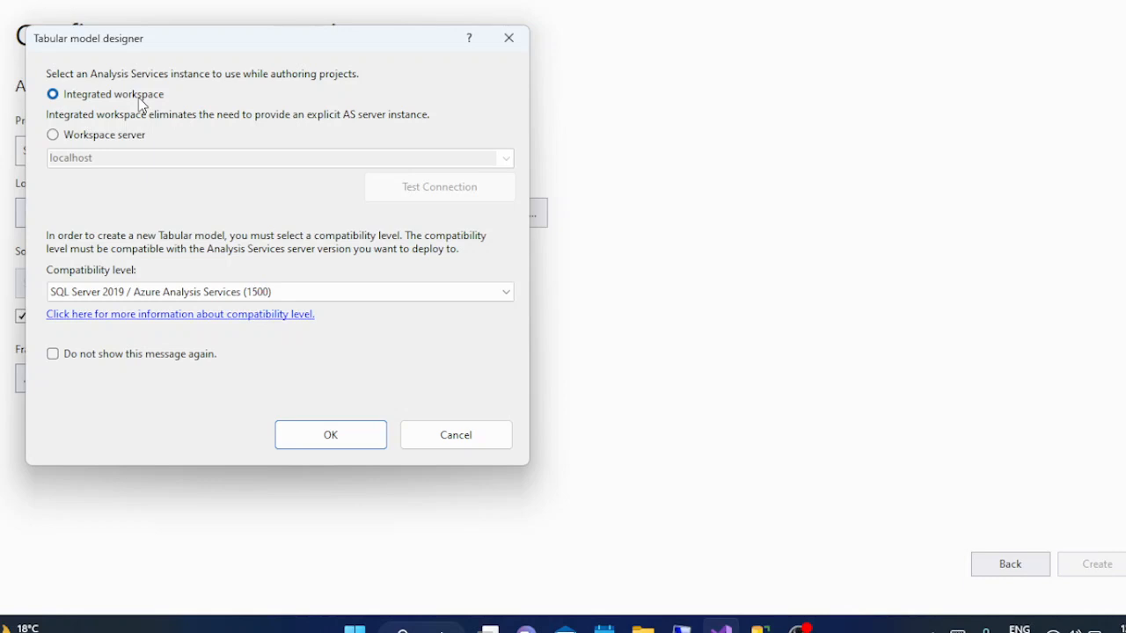
left_click(111, 141)
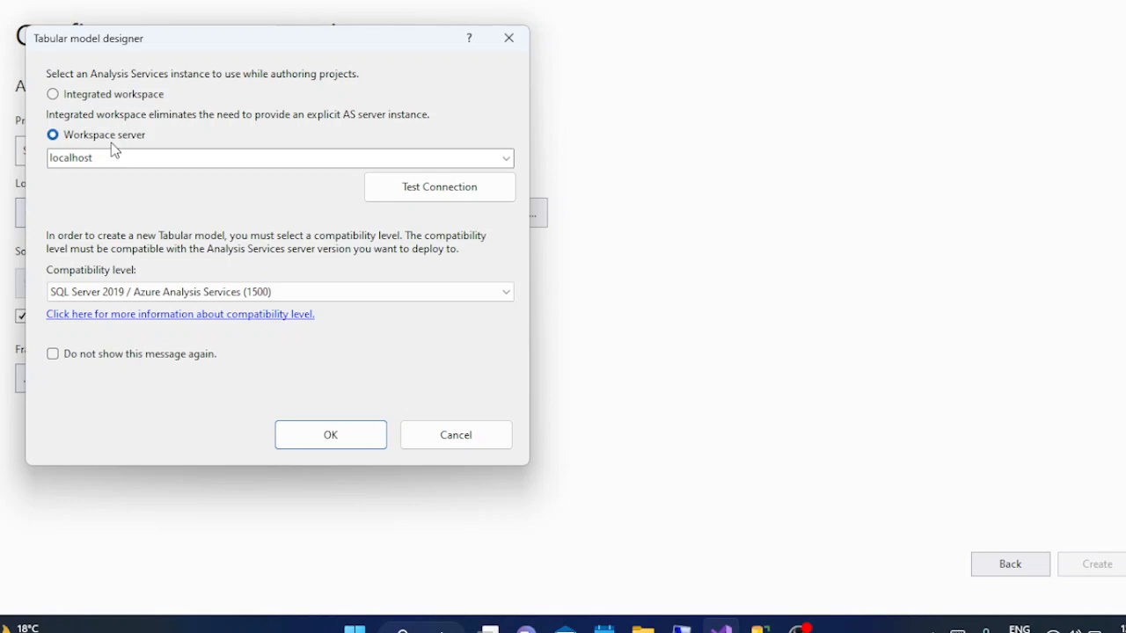
left_click(71, 99)
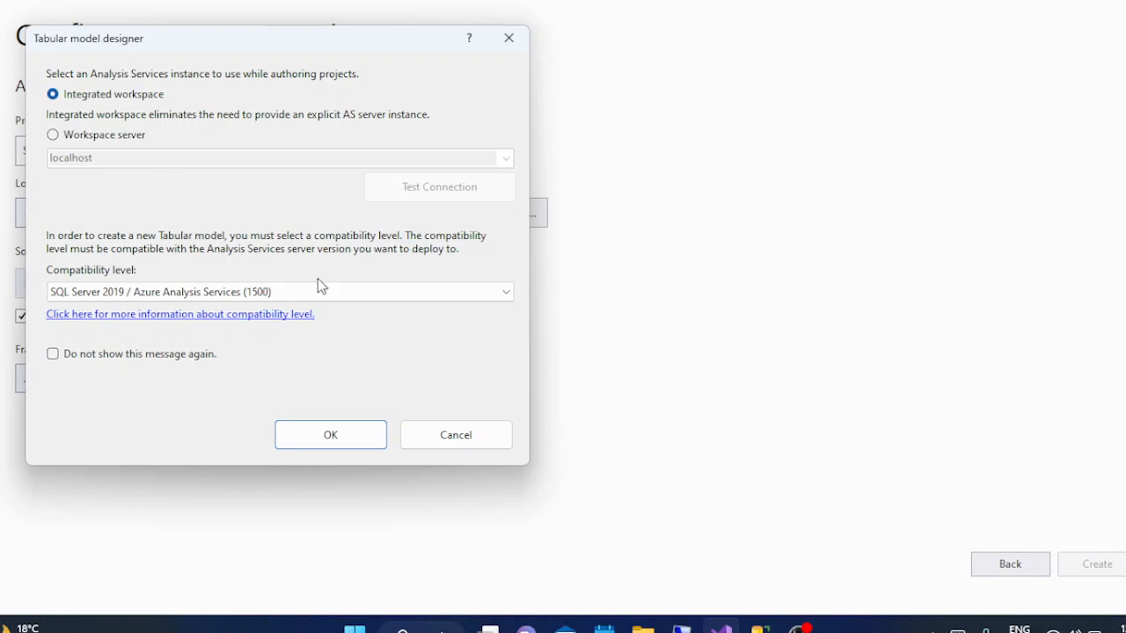
- Choose the SQL Server 2019 / Azure Analysis Services (1500) compatibility level and confirm the tabular model designer settings
left_click(370, 294)
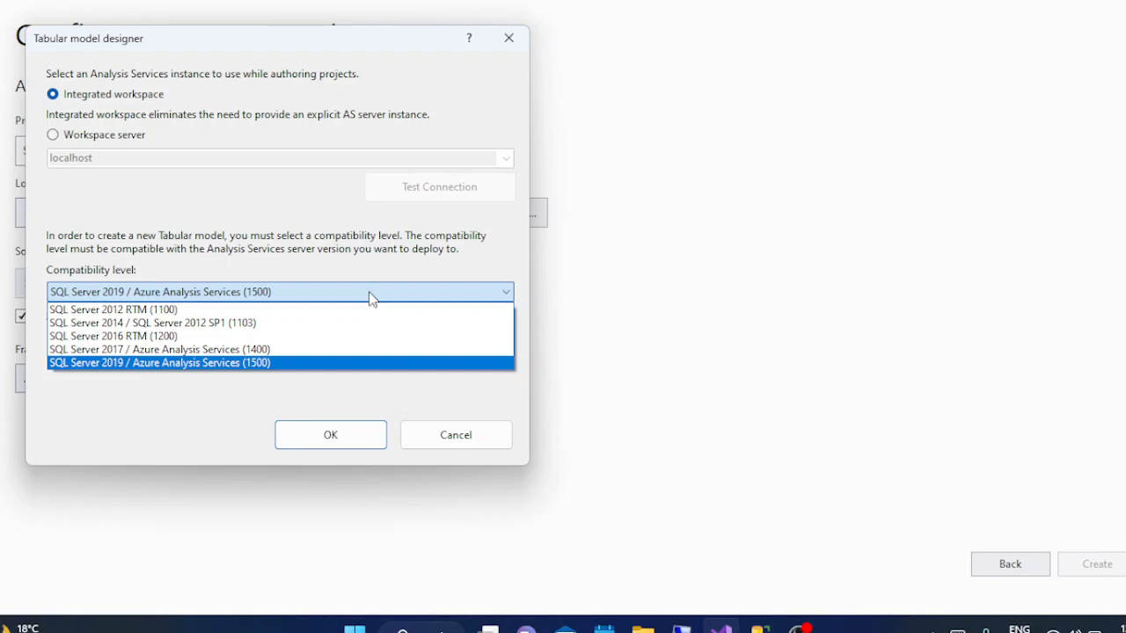
left_click(410, 277)
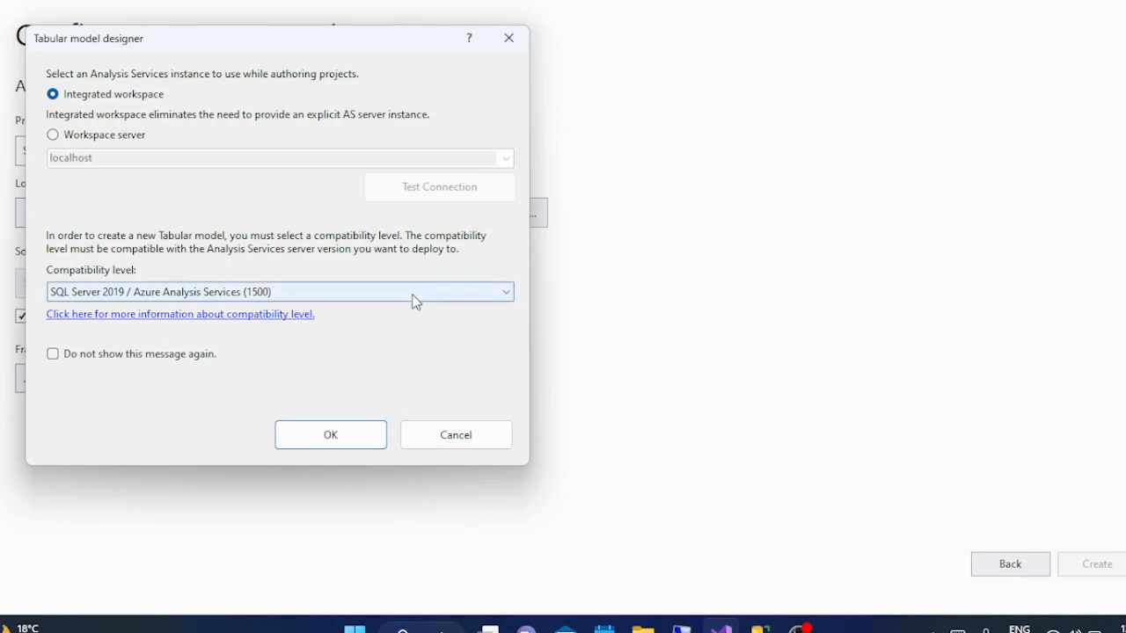
left_click(414, 296)
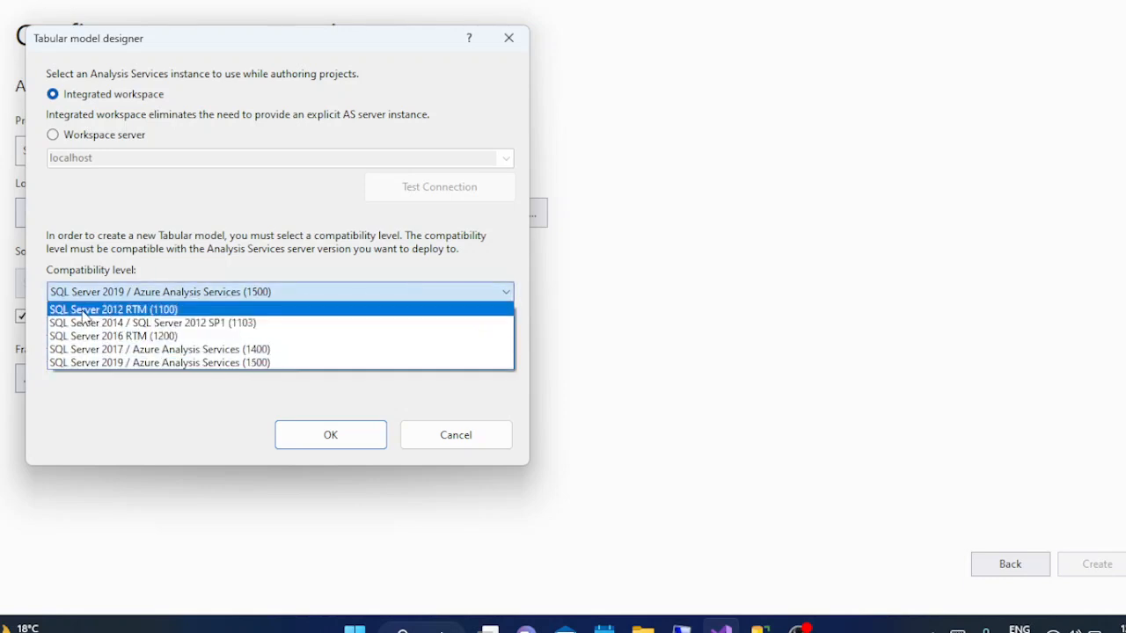
left_click(175, 363)
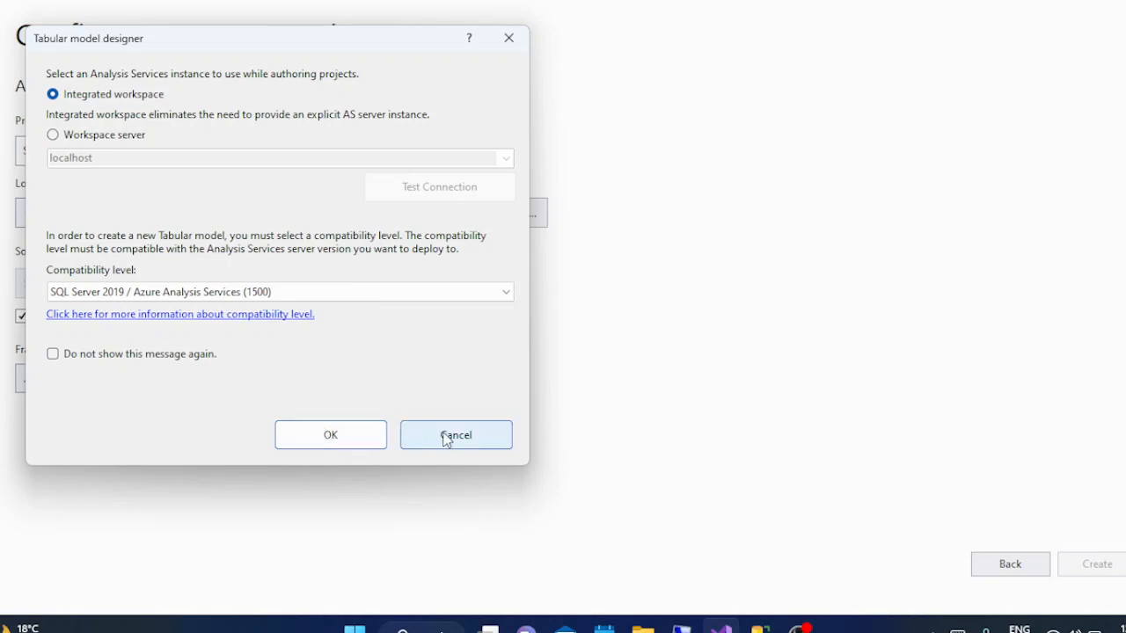
left_click(356, 444)
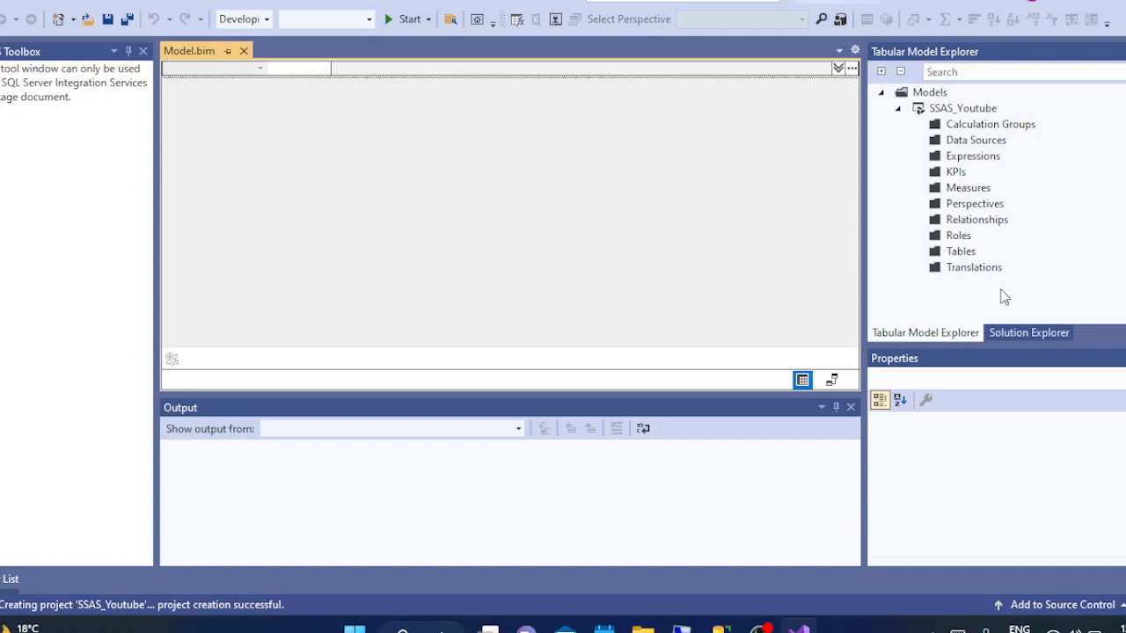
- Start adding a new data source to the SSAS_Youtube model, choosing SQL Server database as the connector
left_click(1018, 333)
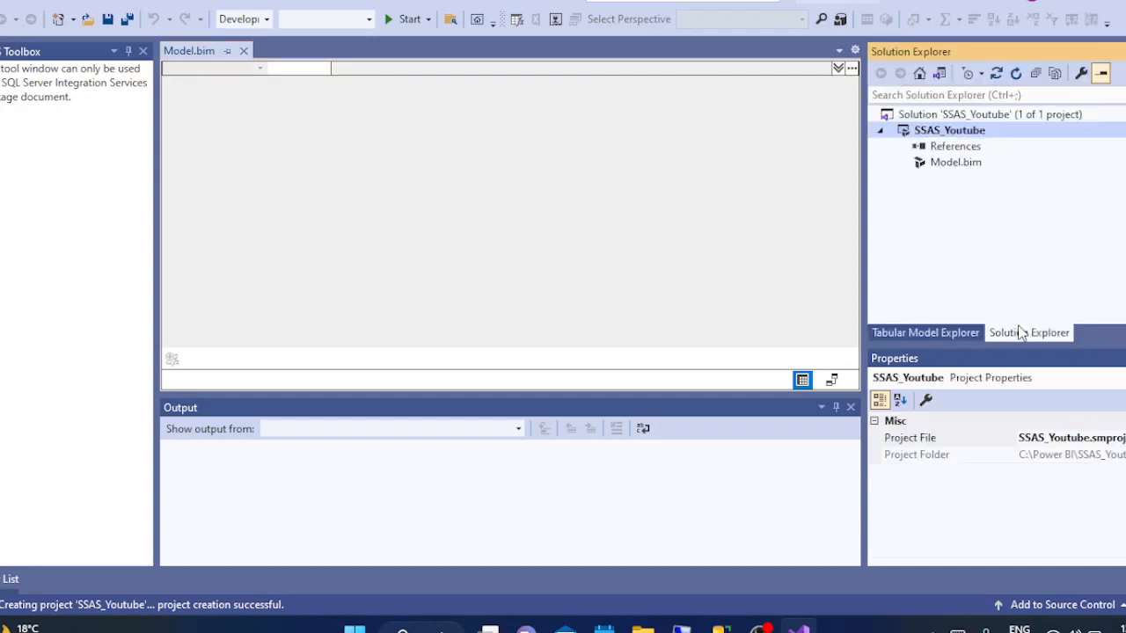
left_click(926, 334)
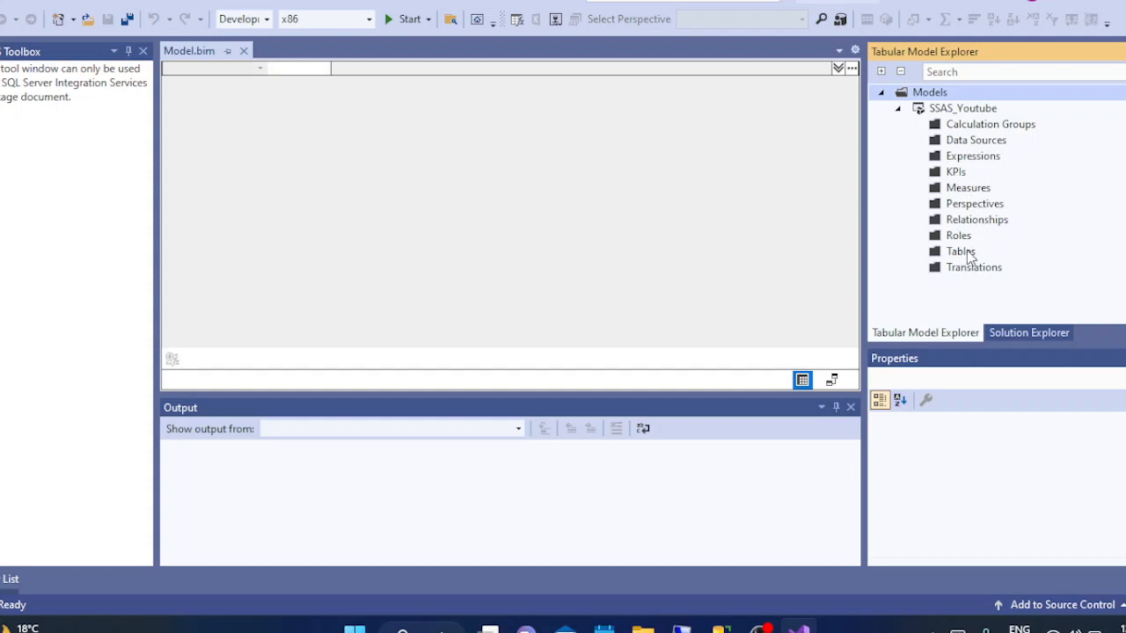
left_click(961, 144)
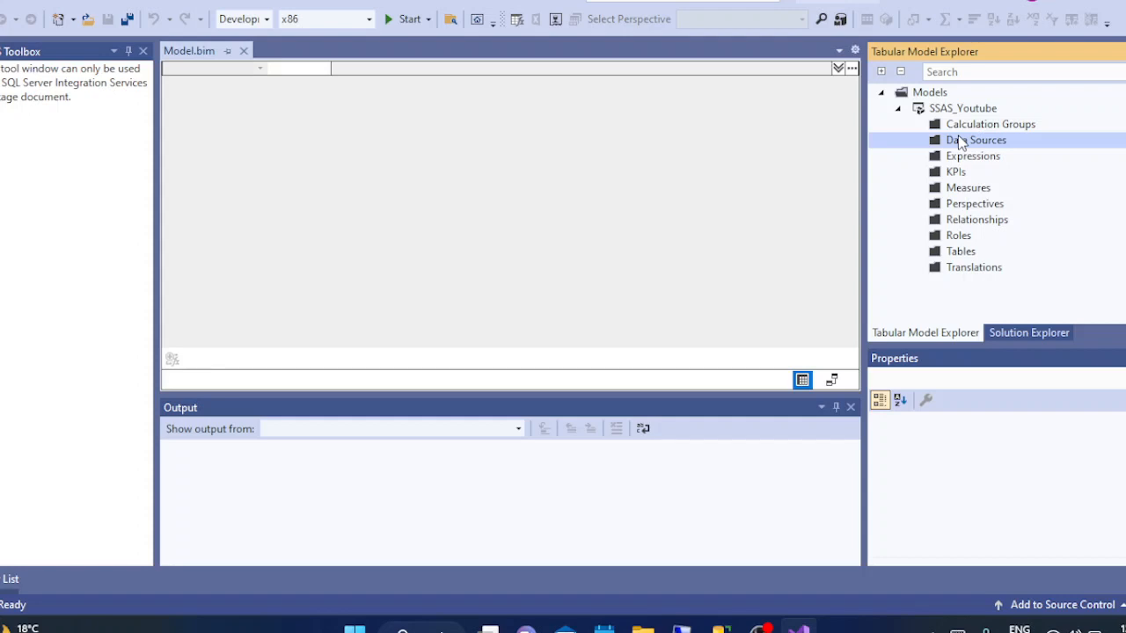
right_click(960, 144)
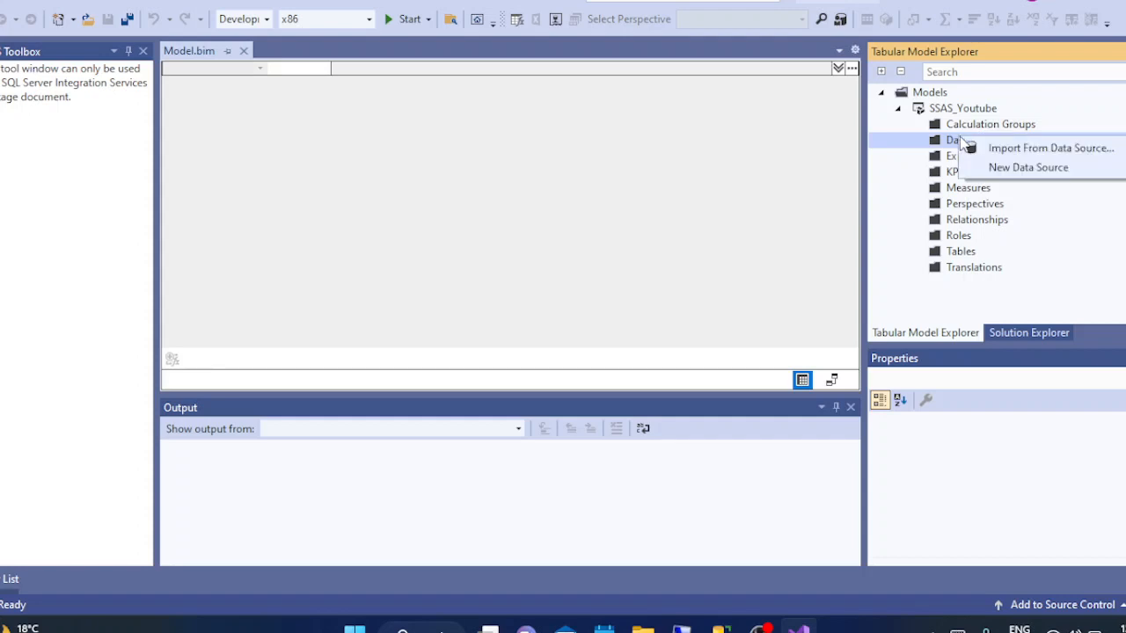
left_click(1012, 169)
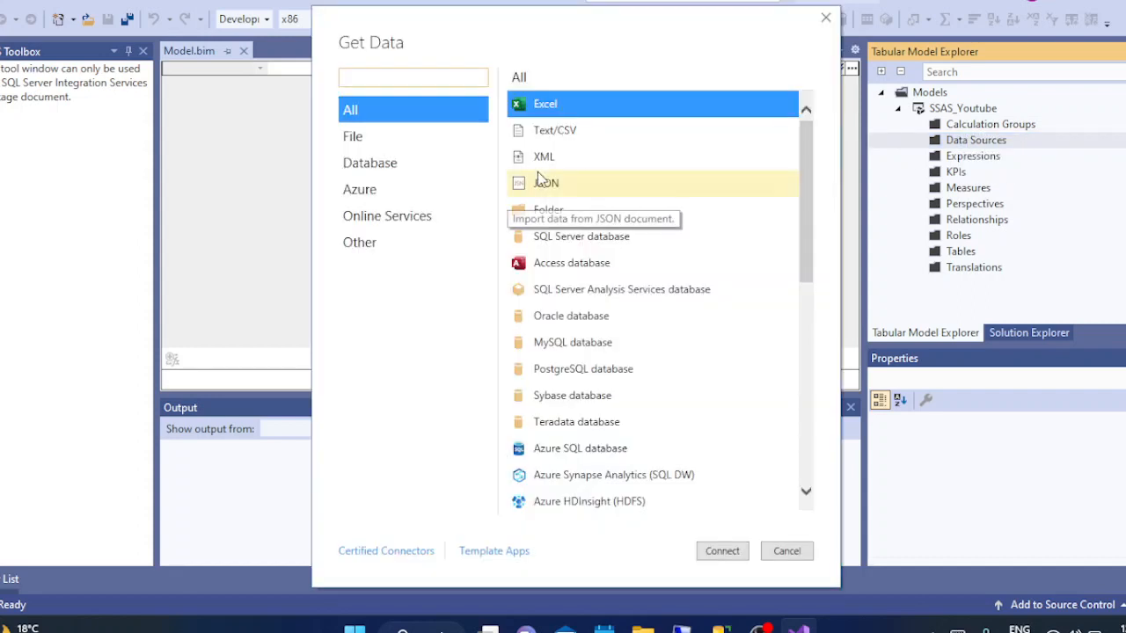
scroll(608, 372, "down", 6)
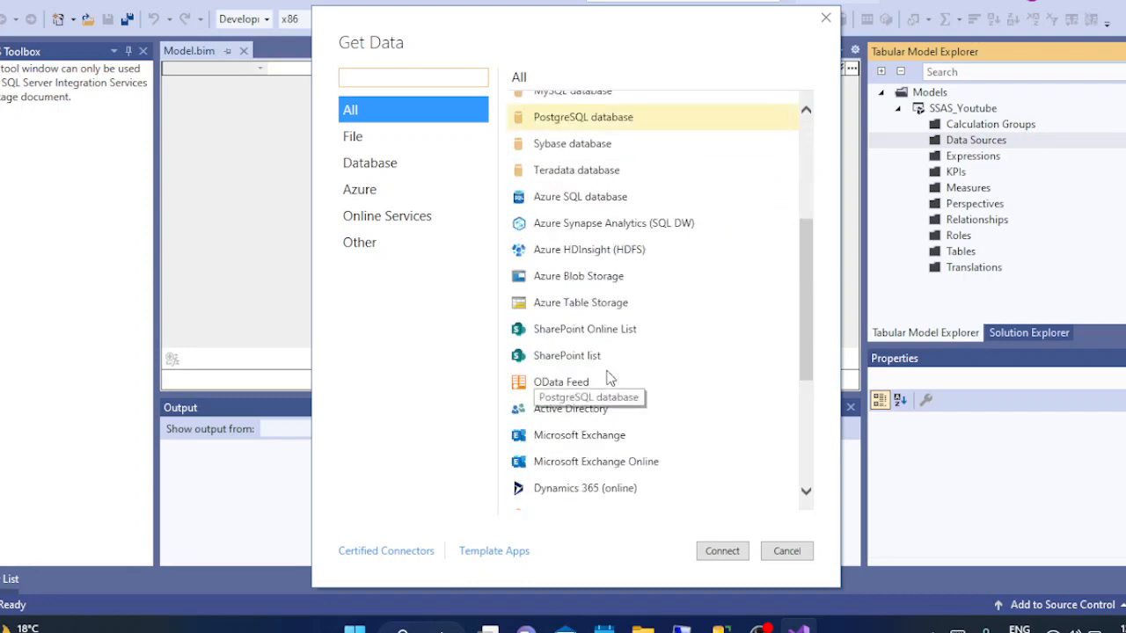
scroll(610, 376, "up", 6)
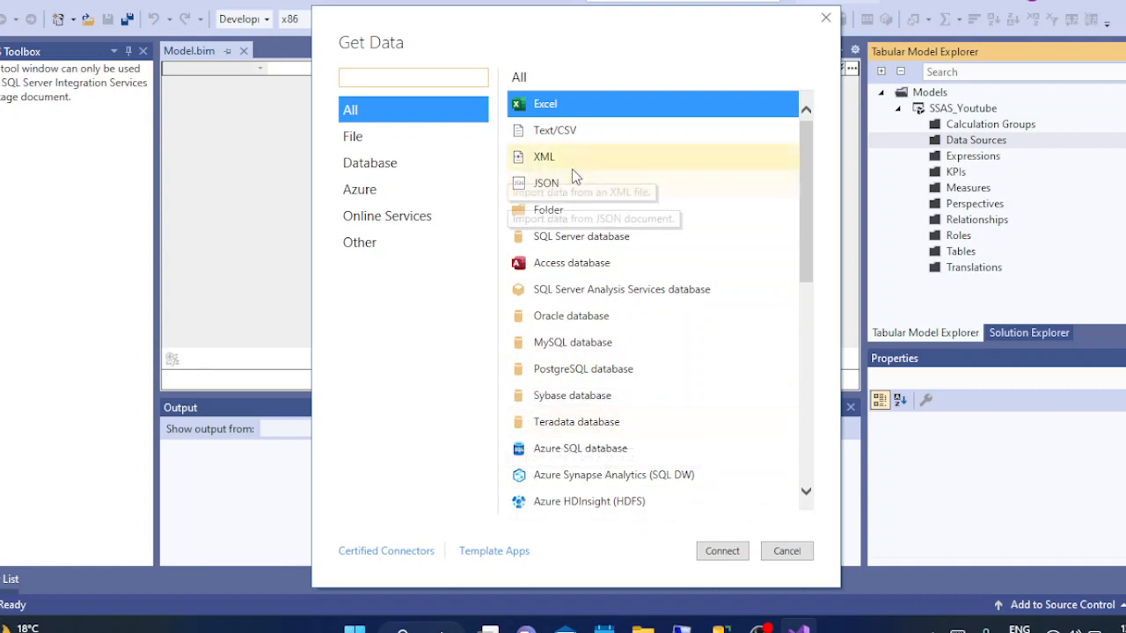
left_click(565, 244)
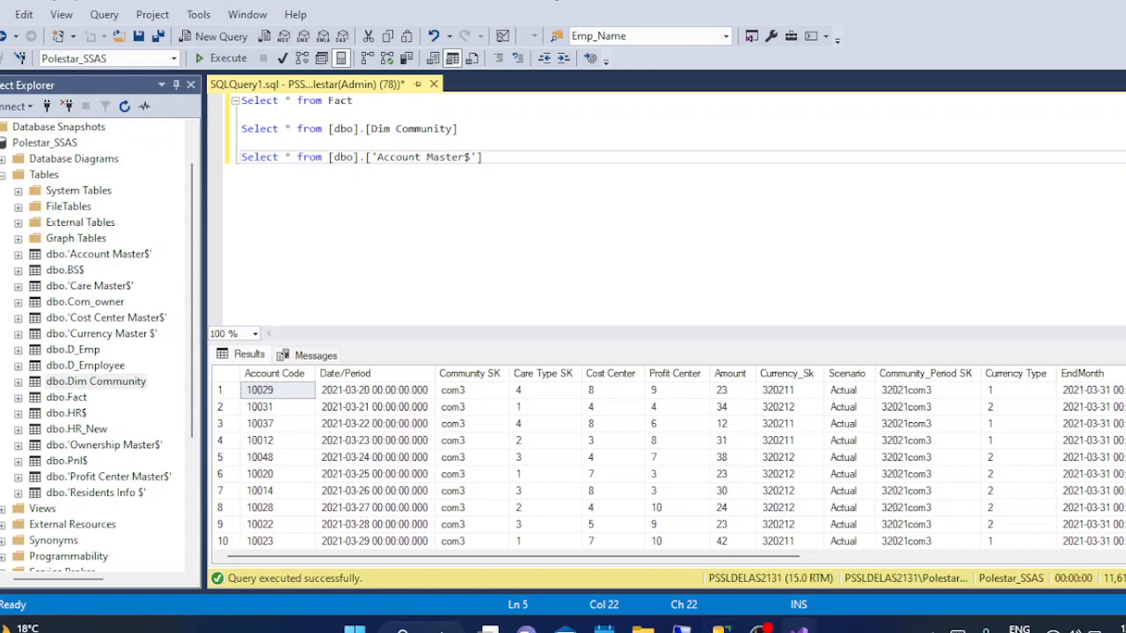
left_click(799, 629)
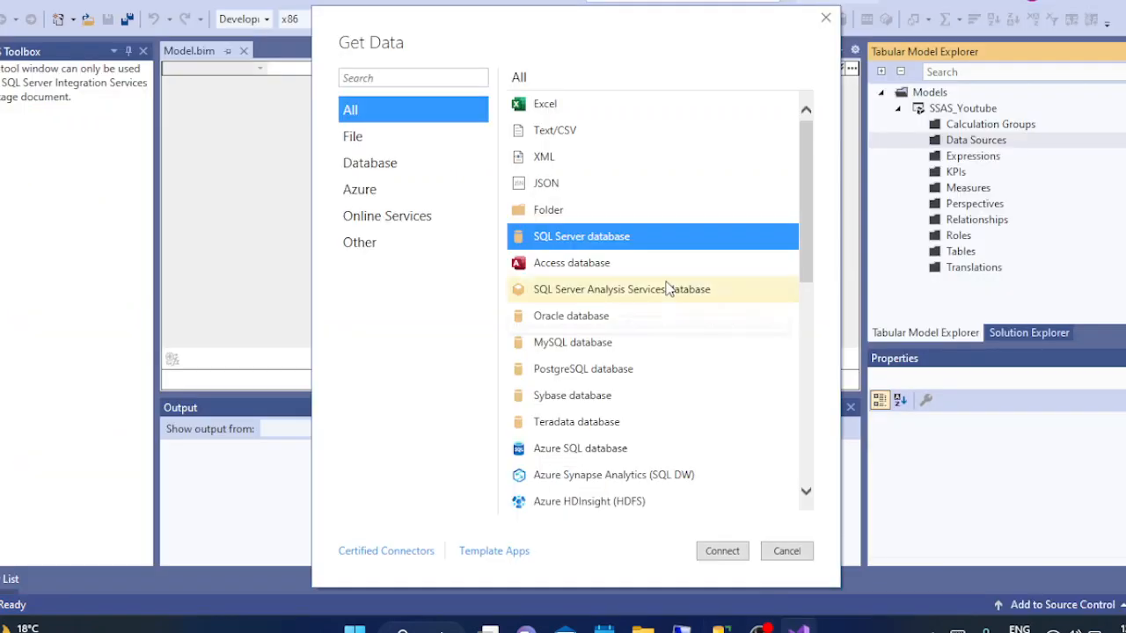
left_click(721, 552)
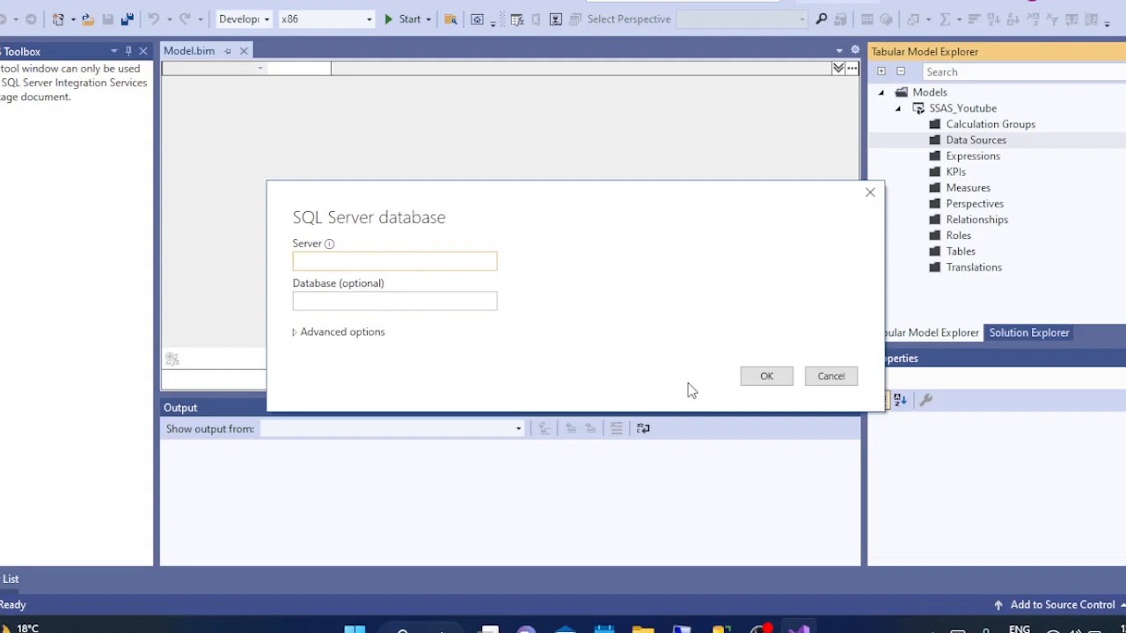
- Switch to SQL Server Management Studio and look up the server name in a new Database Engine connection
left_click(721, 629)
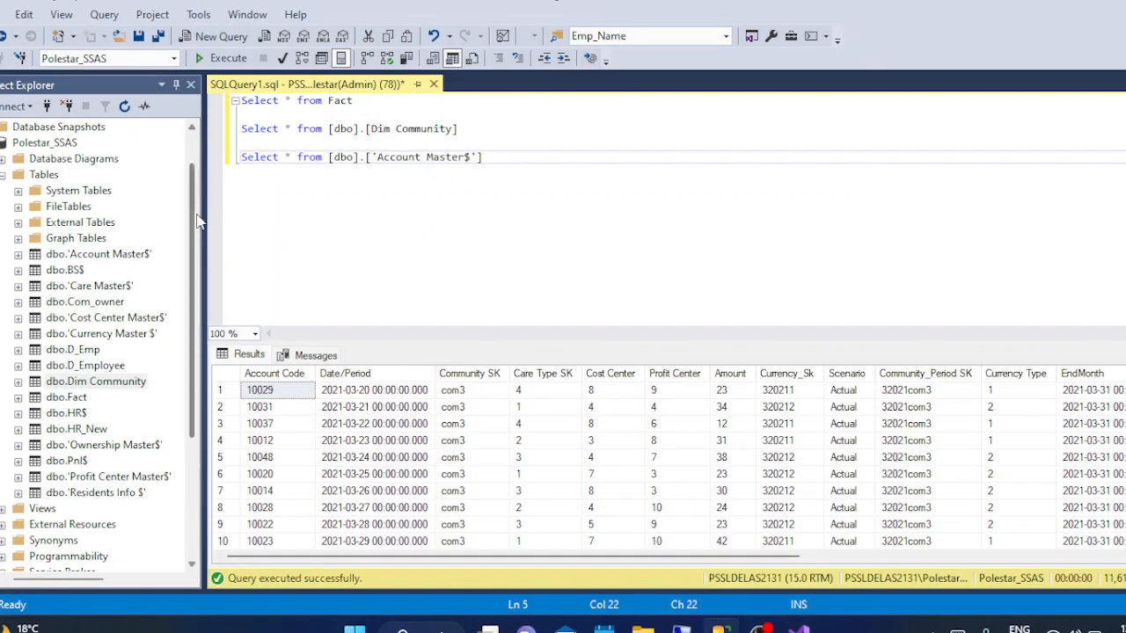
left_click(16, 106)
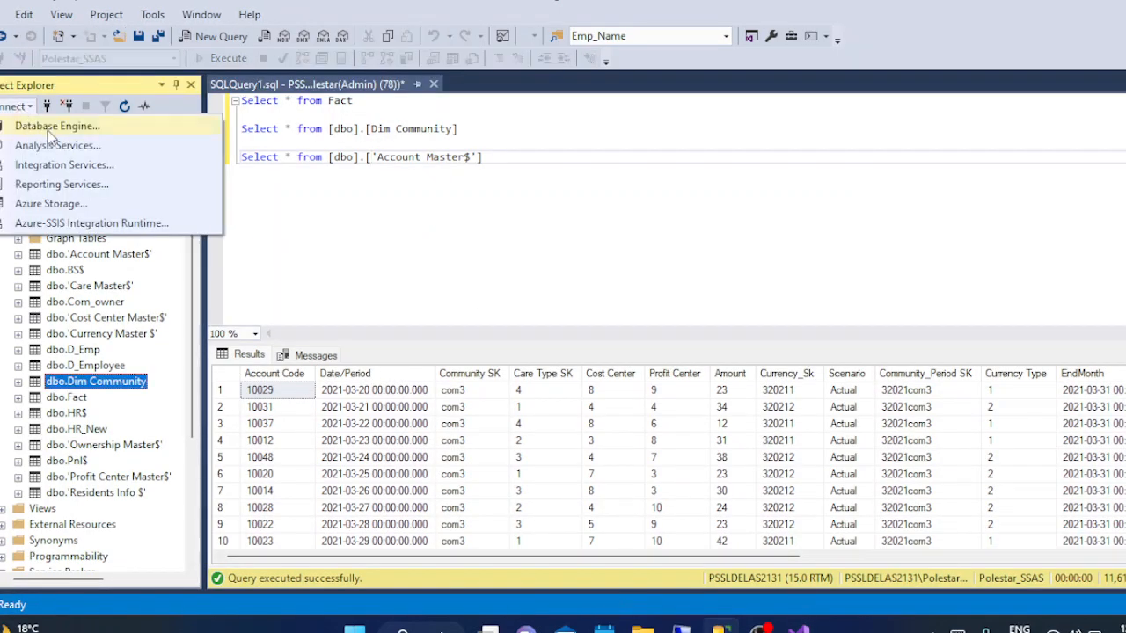
left_click(50, 128)
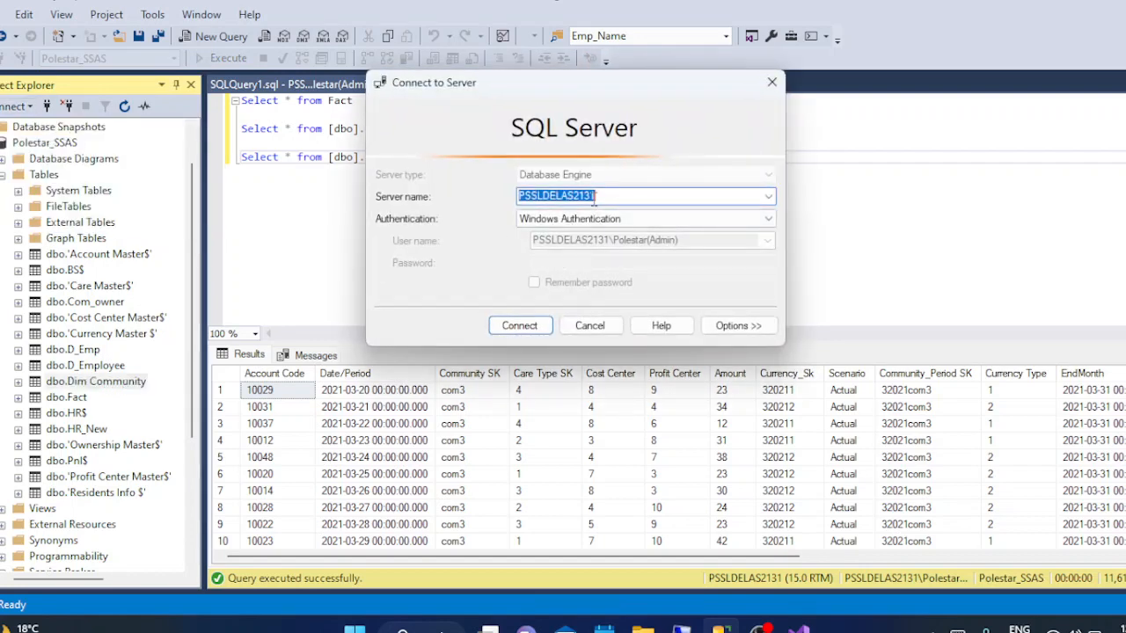
left_click(519, 325)
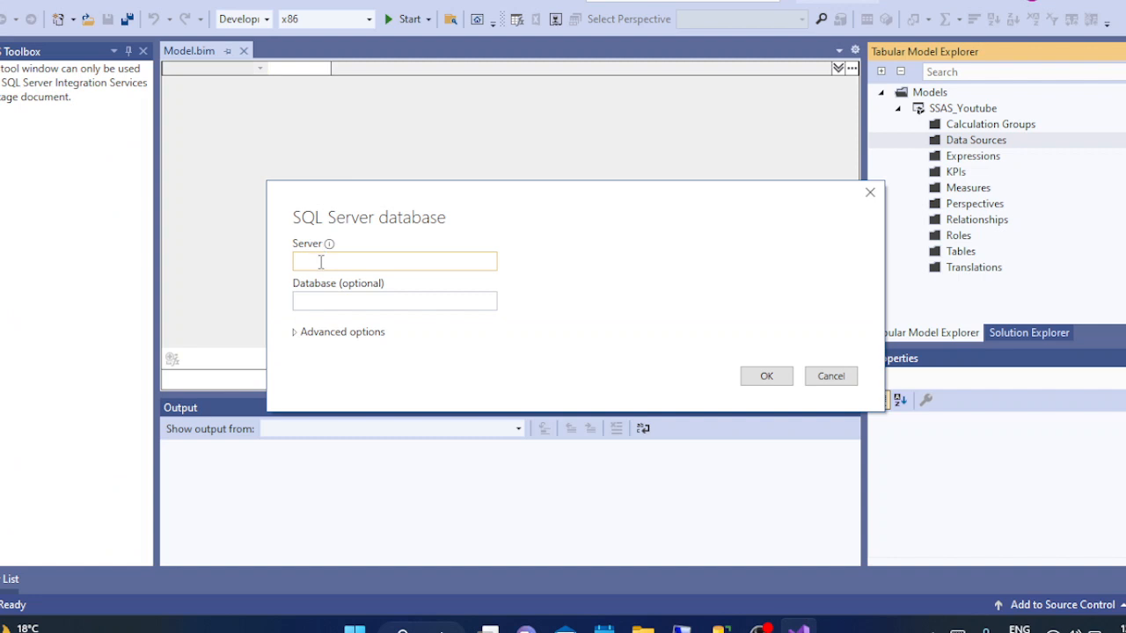
- Specify the SQL Server connection with server PSSLDELAS2131 and database Polestar_SSAS, and continue to the credentials
left_click(321, 262)
type("PSSLDELAS2131")
left_click(329, 302)
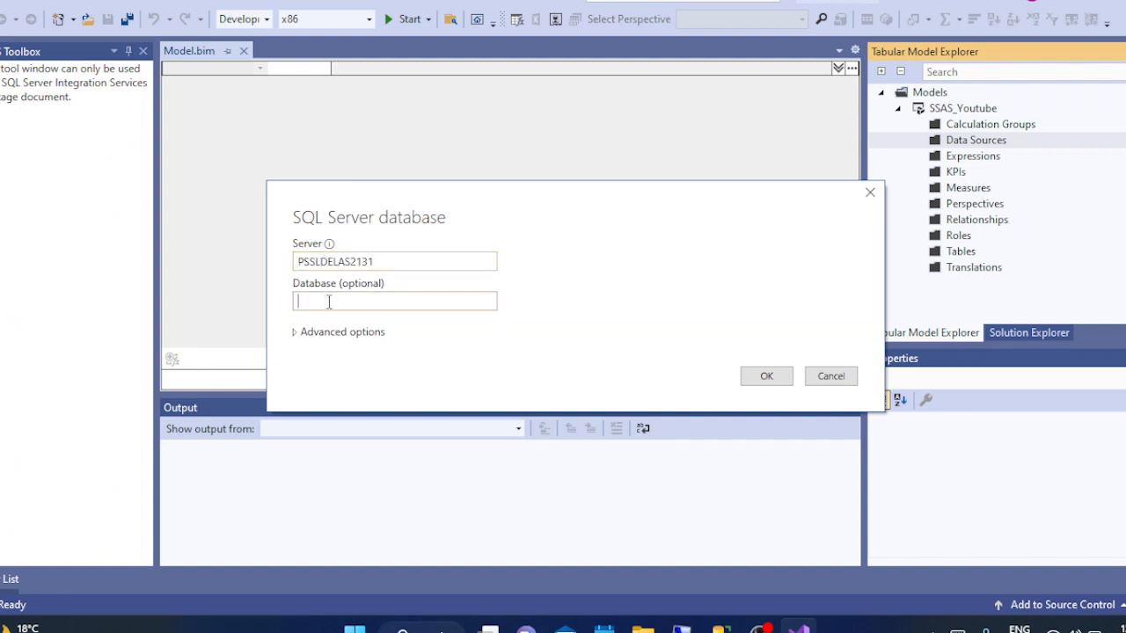
type("Polestar_SSAS")
left_click(311, 336)
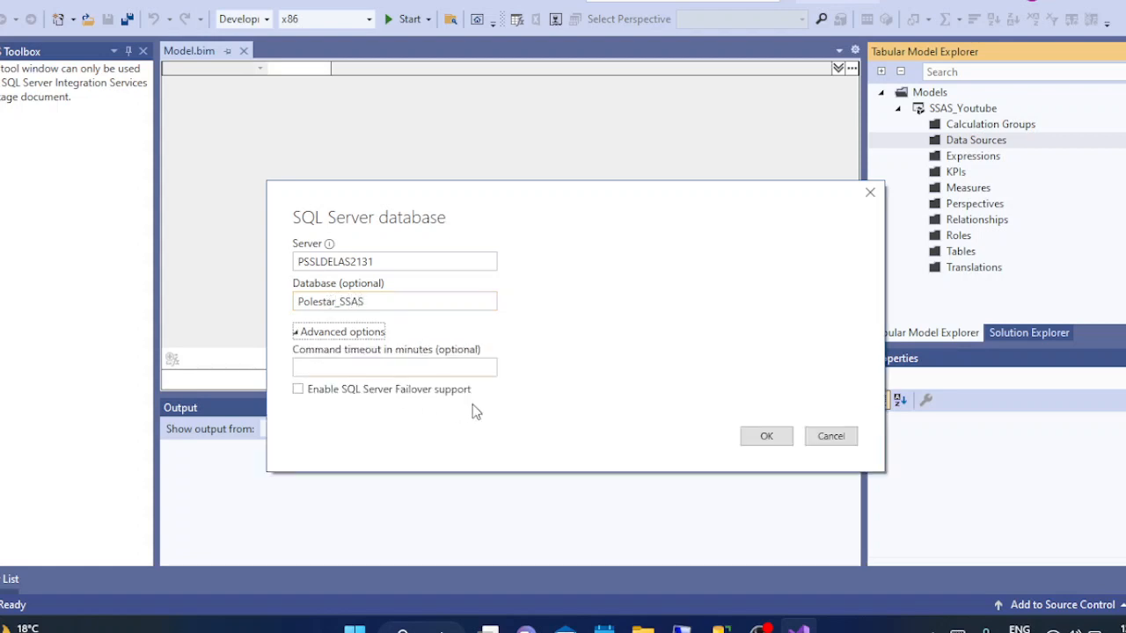
left_click(757, 436)
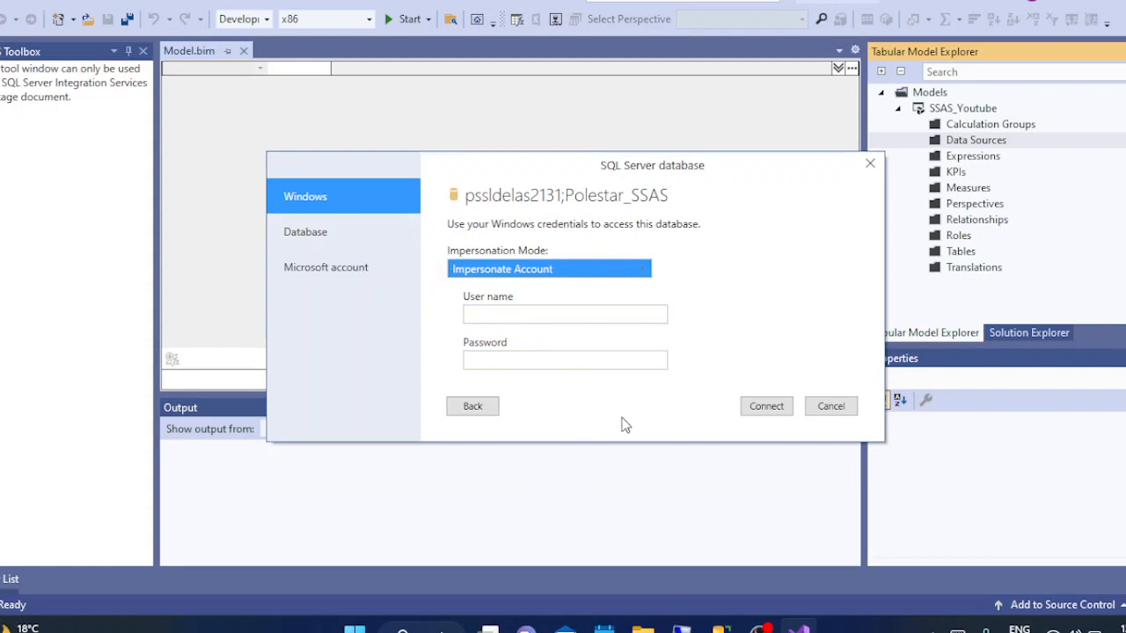
- Compare the Windows, Database and Microsoft account credentials, and try to connect with Windows in Impersonate Account mode without a user name
left_click(544, 274)
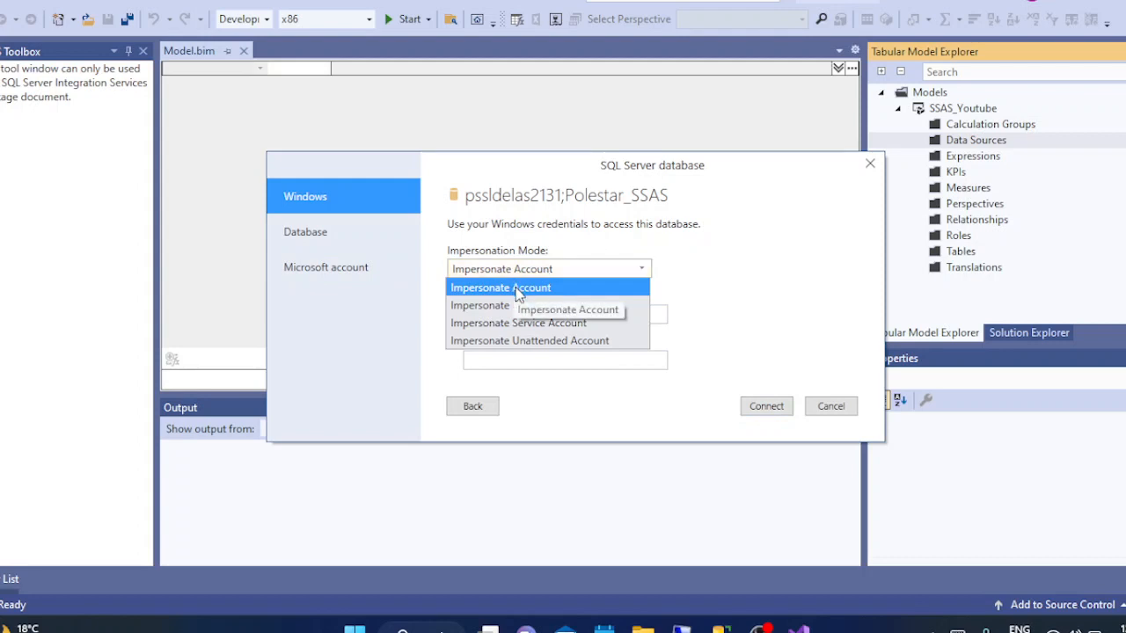
left_click(572, 290)
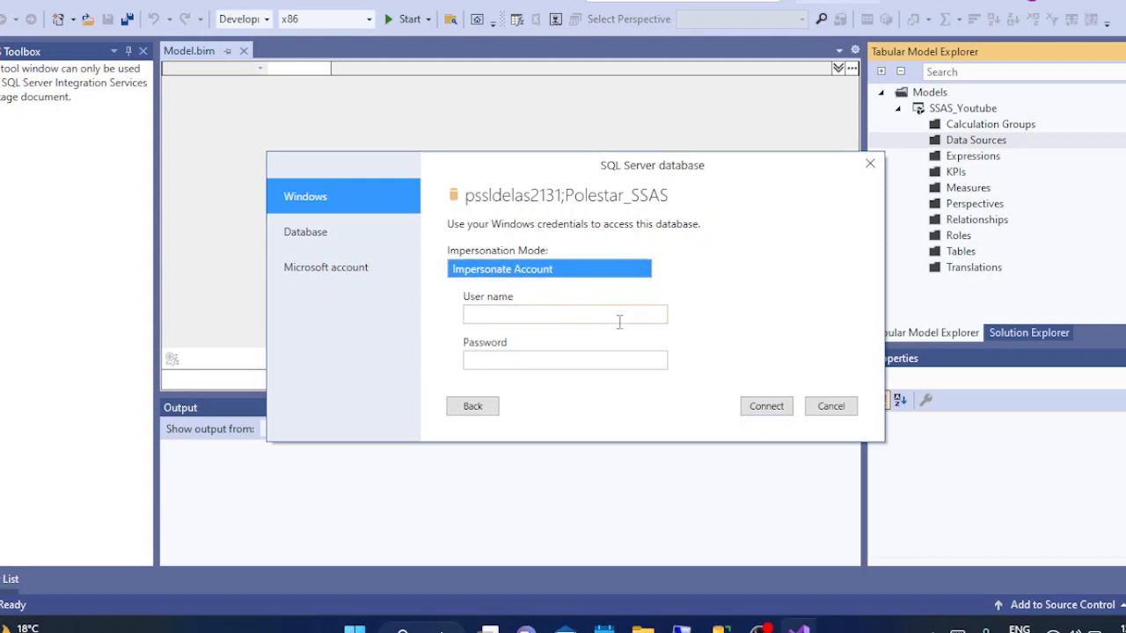
left_click(336, 231)
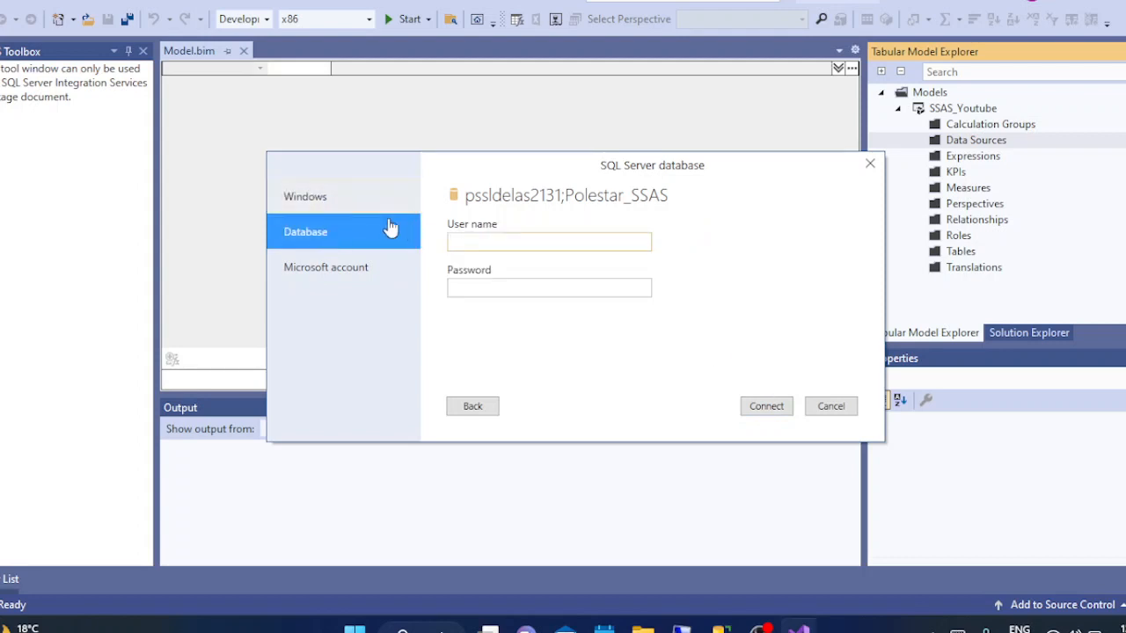
left_click(340, 204)
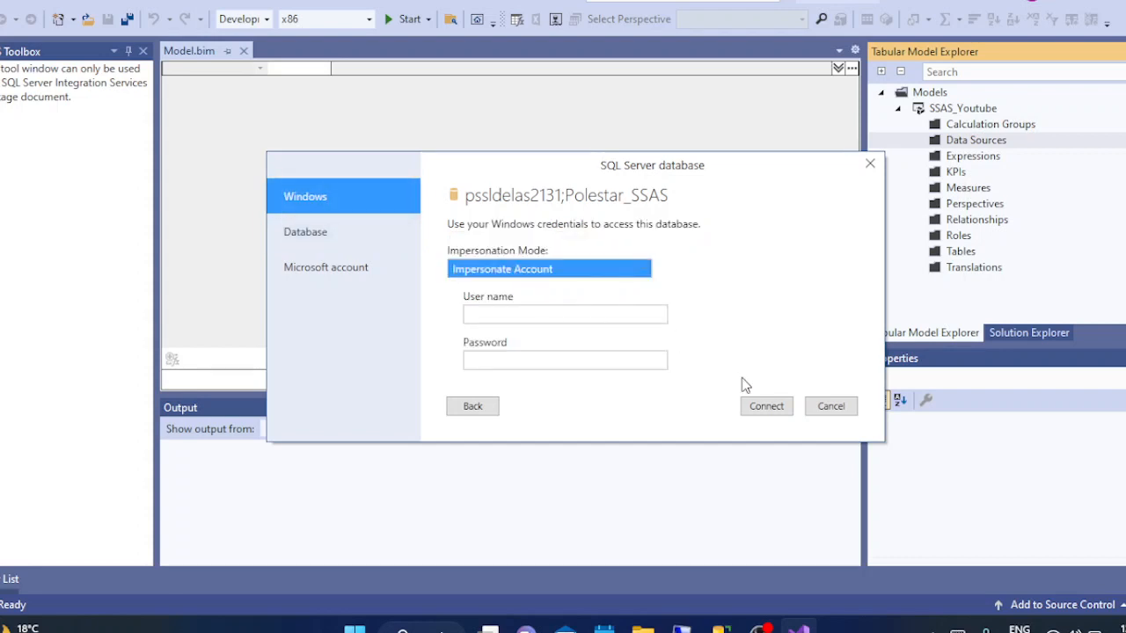
left_click(767, 408)
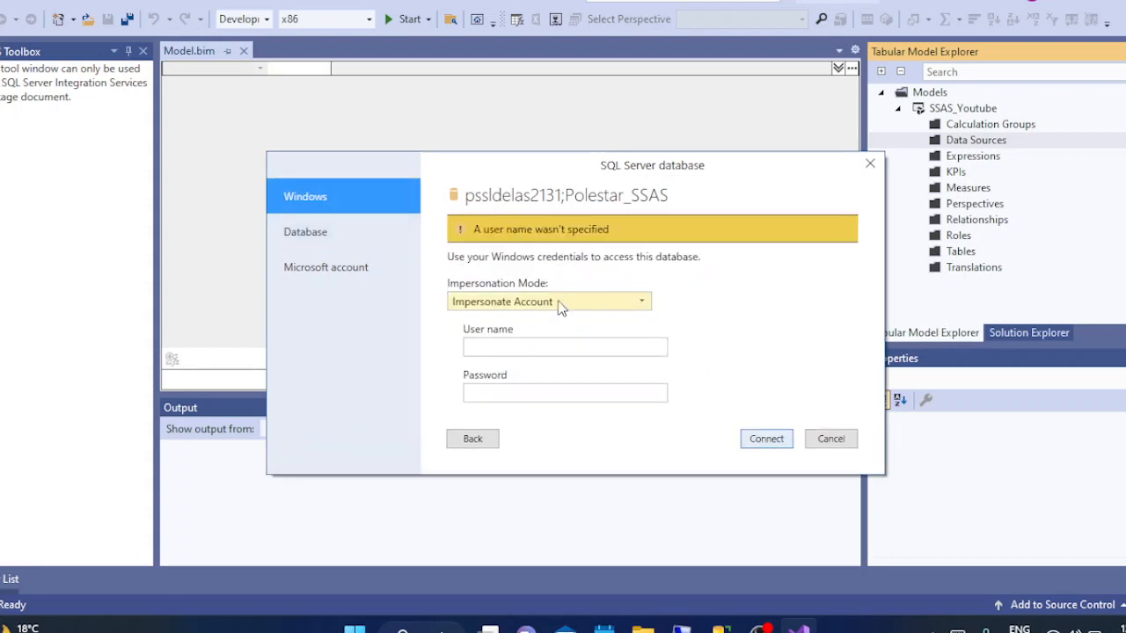
left_click(340, 265)
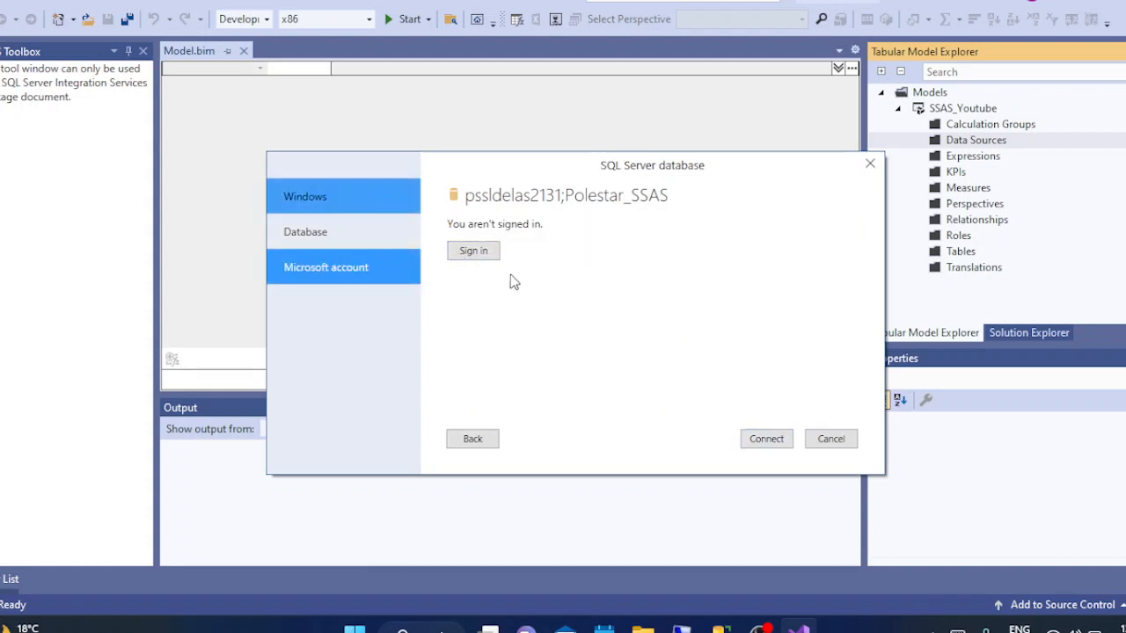
left_click(363, 209)
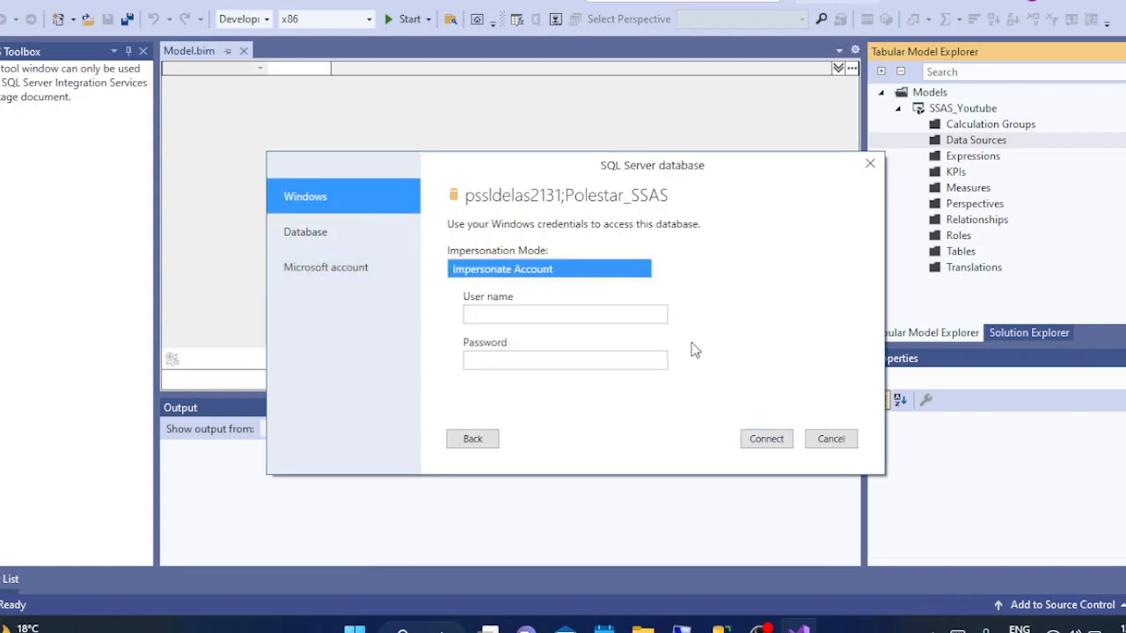
left_click(764, 439)
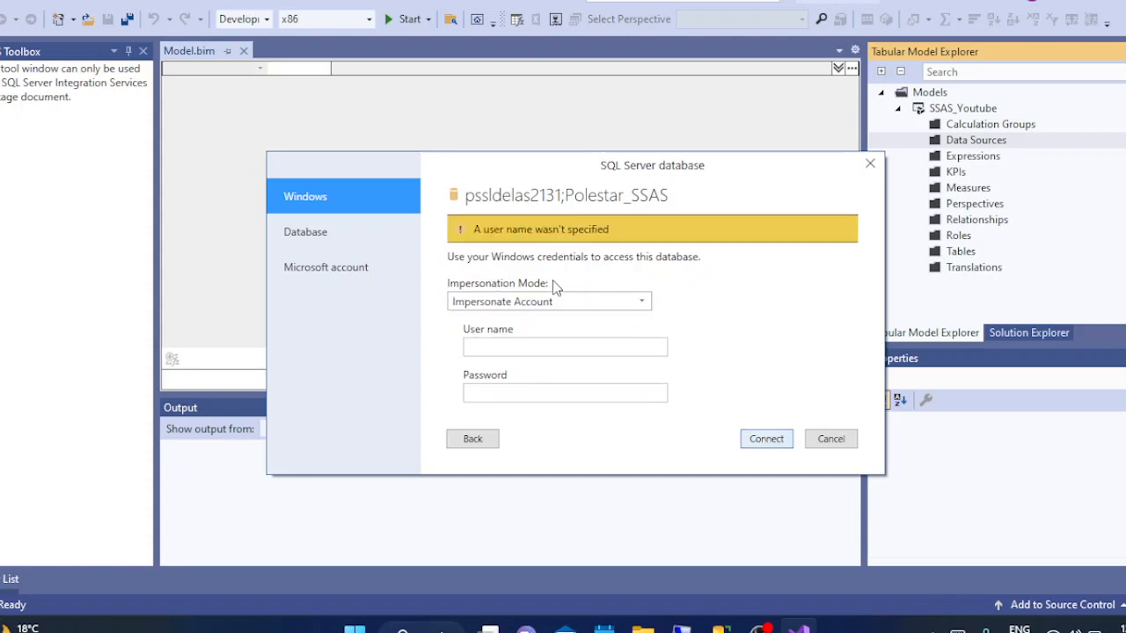
- Set the Windows impersonation mode to Impersonate Service Account and connect to the Polestar_SSAS database
left_click(558, 301)
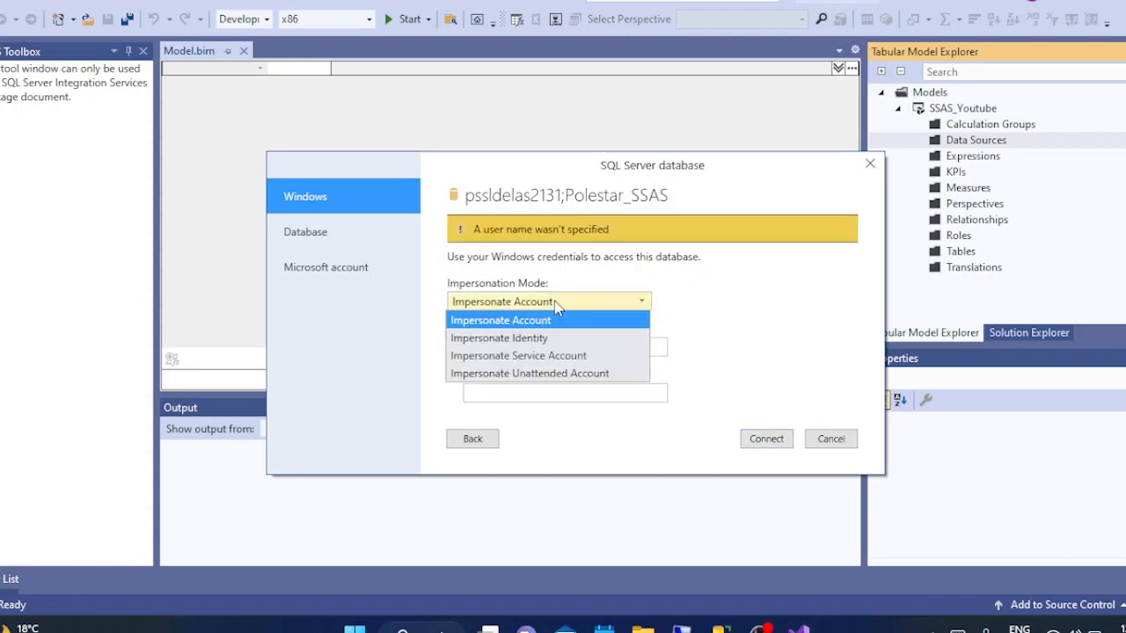
left_click(560, 355)
left_click(766, 446)
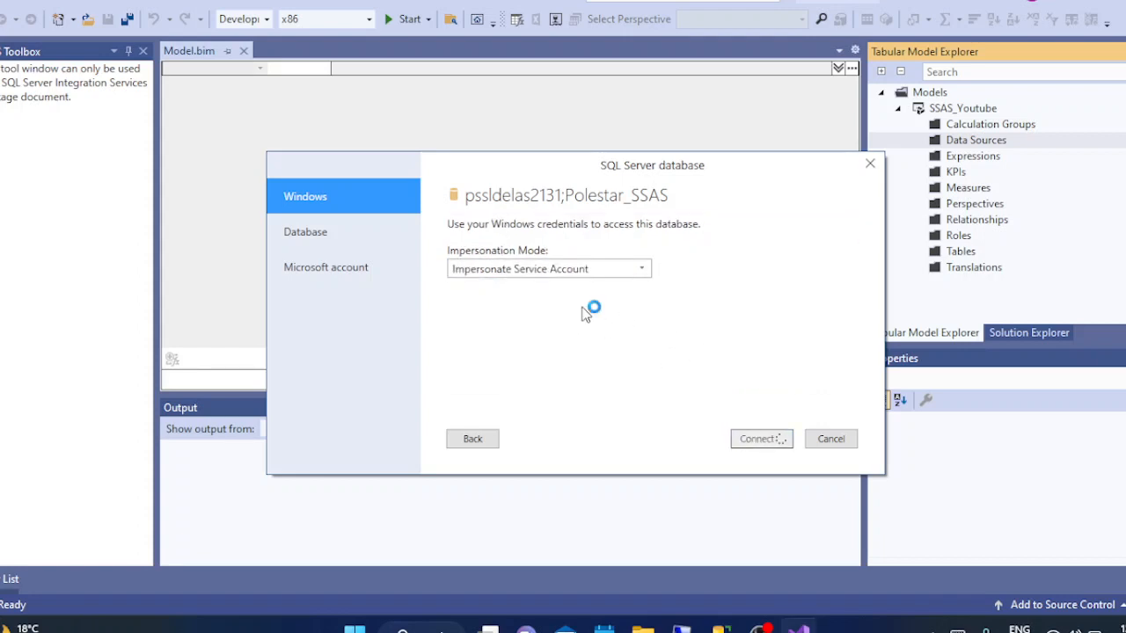
left_click(659, 351)
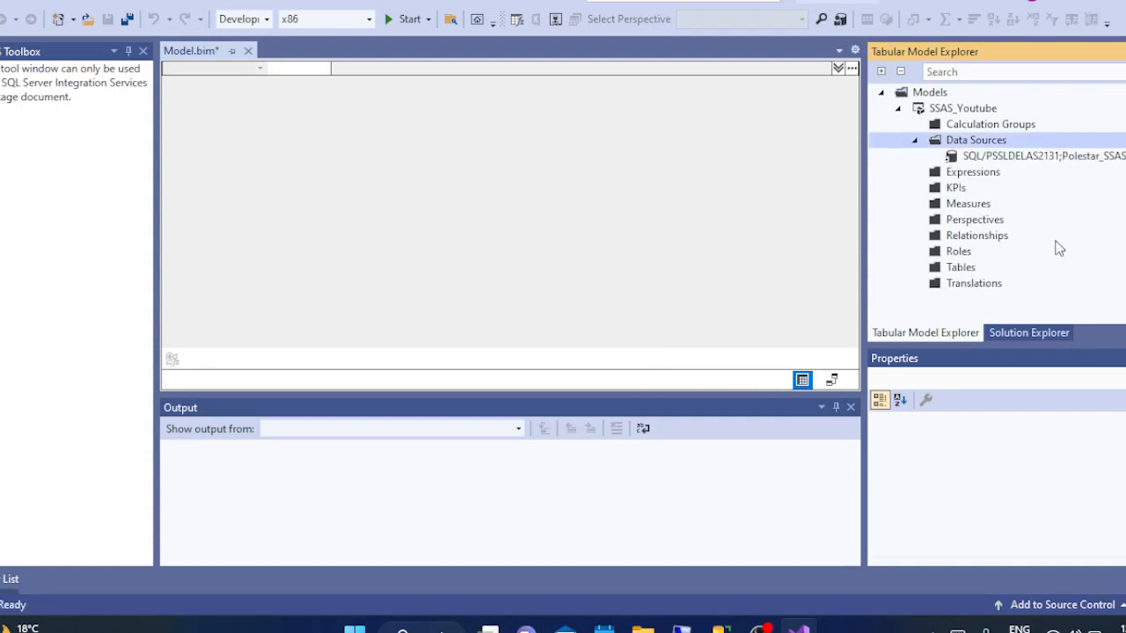
- Import new tables from the Polestar_SSAS data source, selecting Fact, 'Residents Info $' and 'Account Master$' and sending them to data transformation
left_click(994, 153)
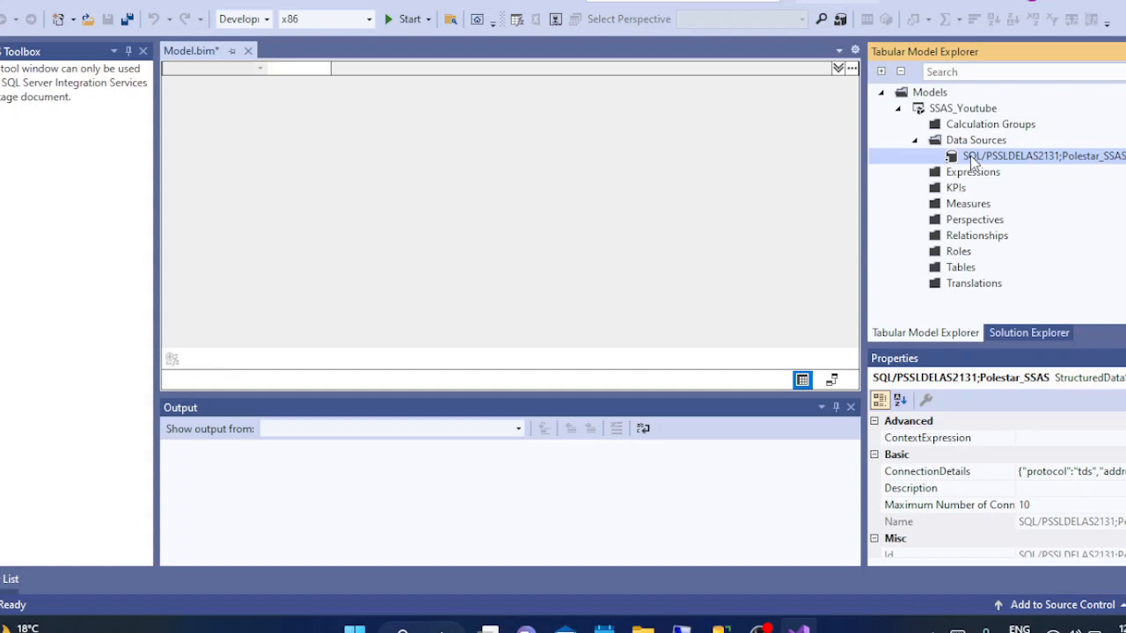
right_click(970, 156)
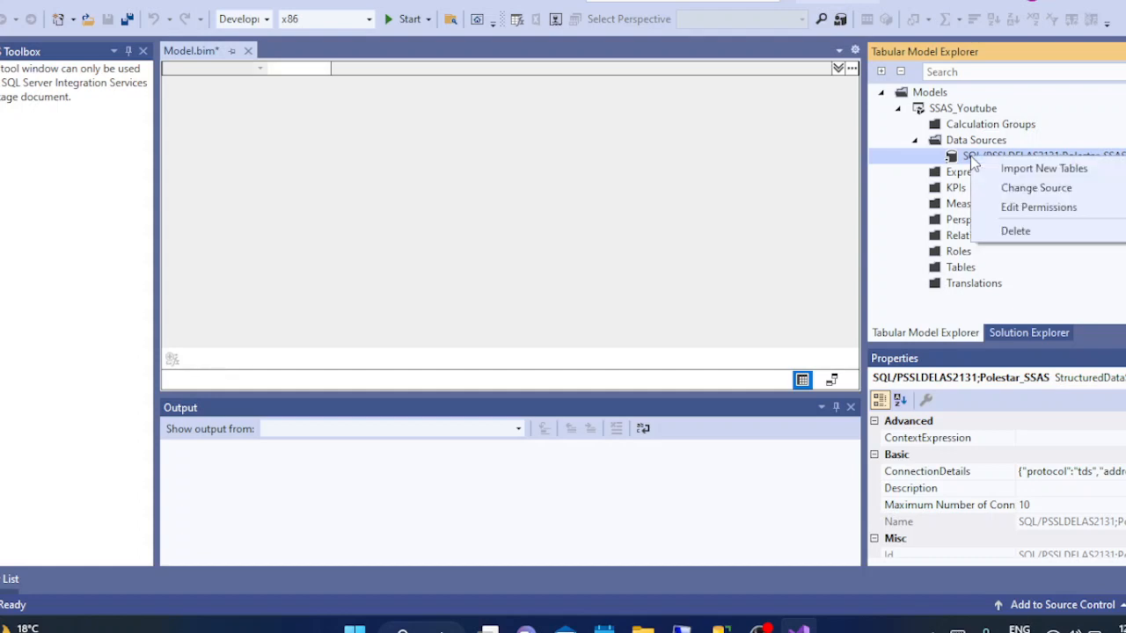
left_click(1025, 168)
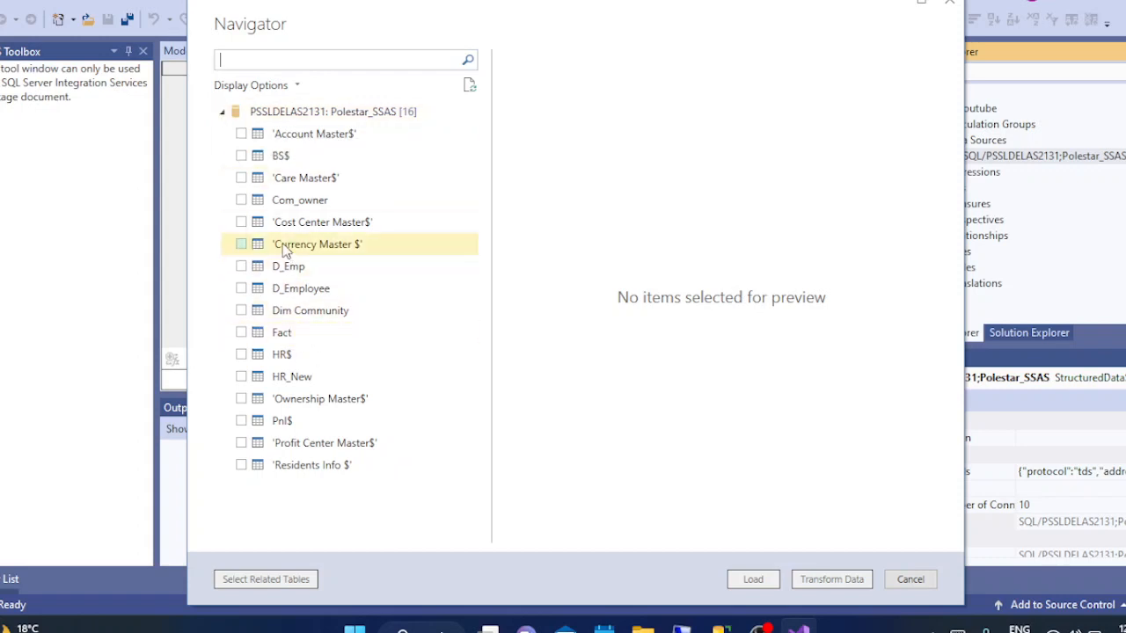
left_click(241, 333)
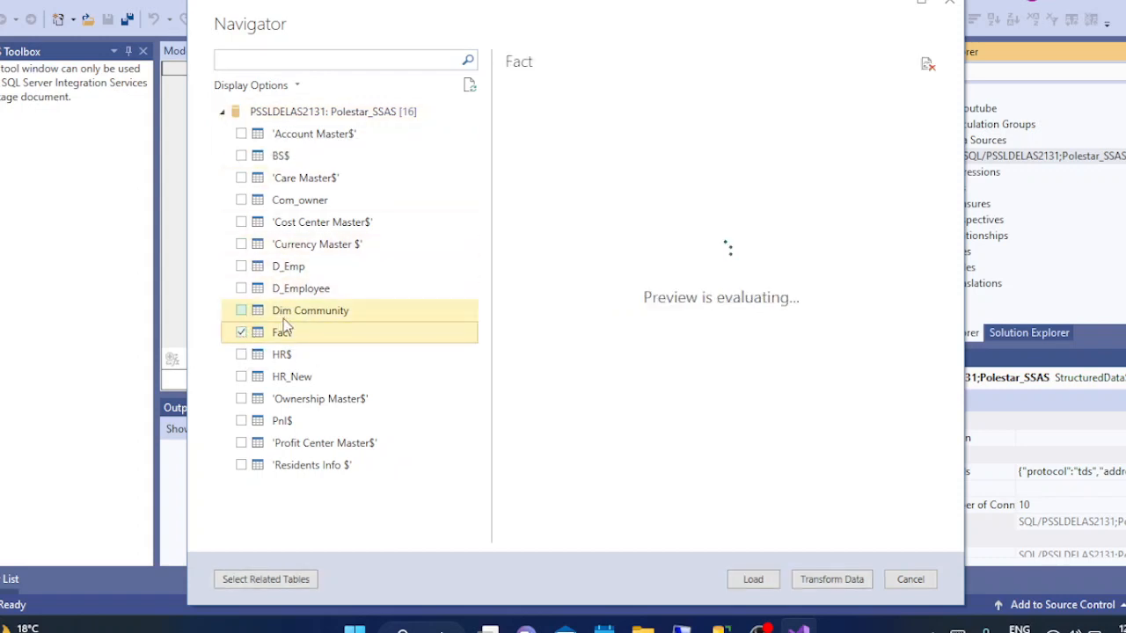
left_click(242, 466)
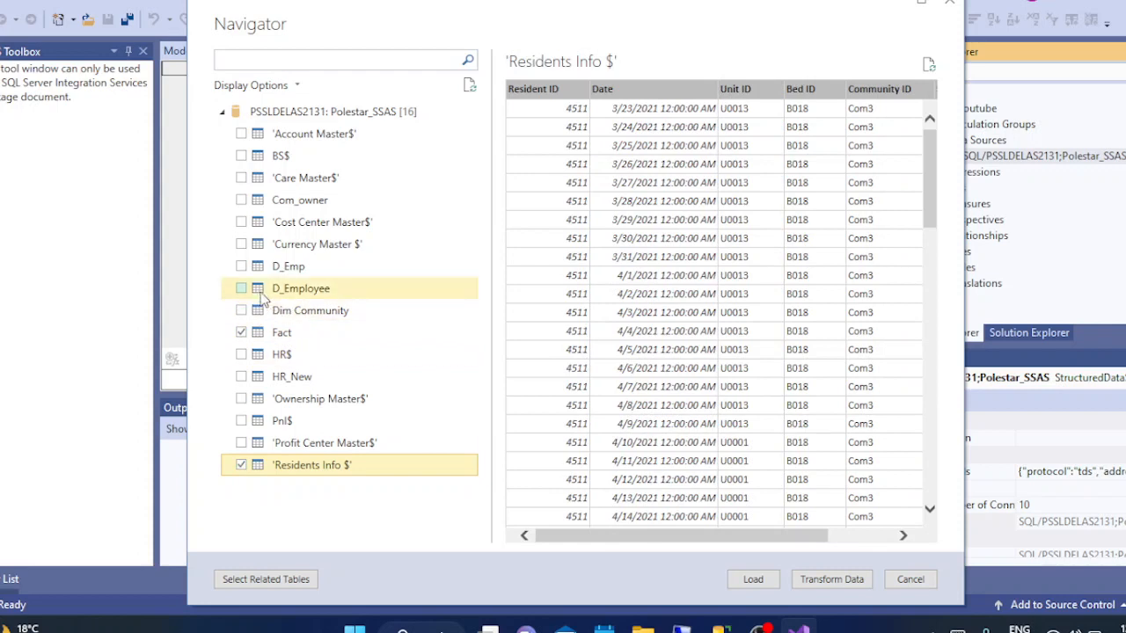
left_click(242, 134)
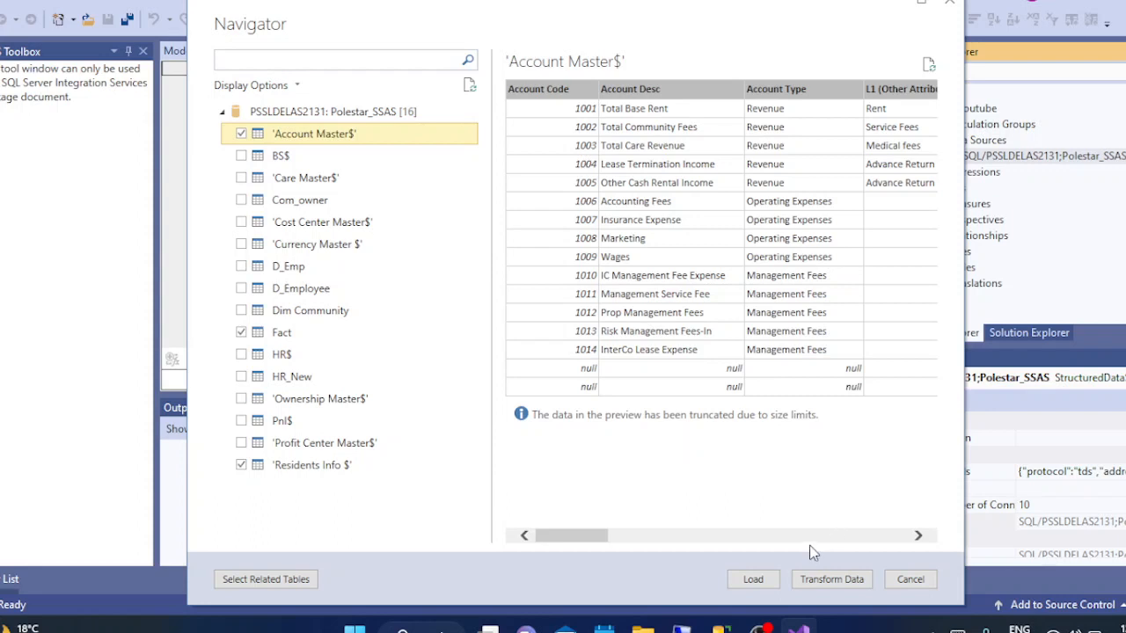
left_click(826, 579)
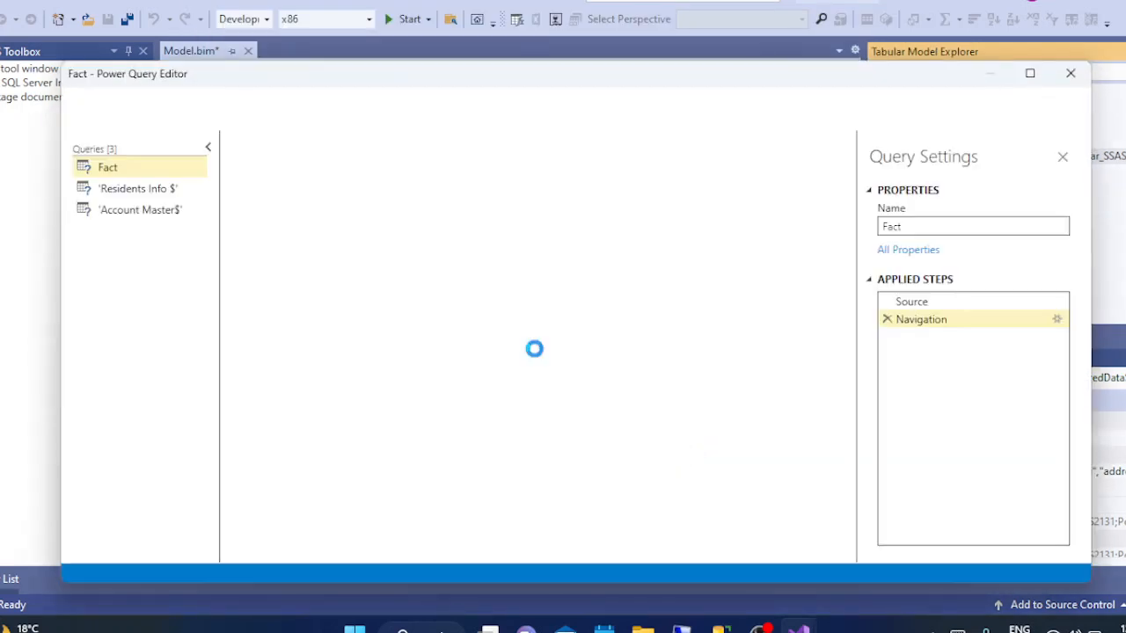
- Examine the Fact and 'Residents Info $' queries in the maximized Power Query Editor, including Fact's Date/Period and Community SK columns
left_click(133, 208)
left_click(141, 169)
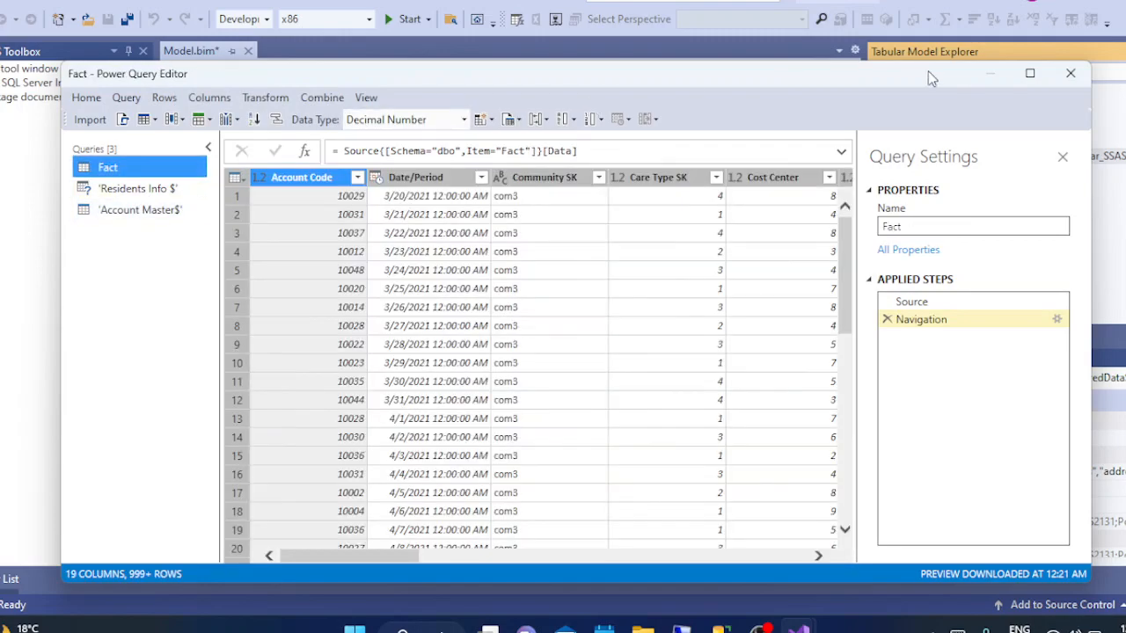
left_click(1026, 72)
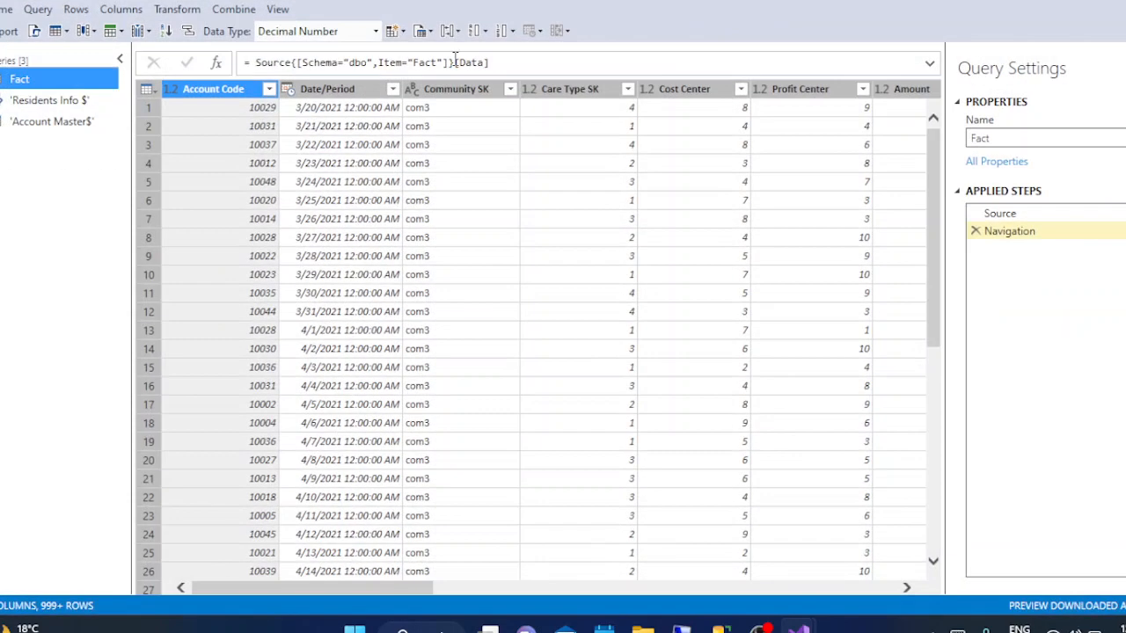
left_click(51, 101)
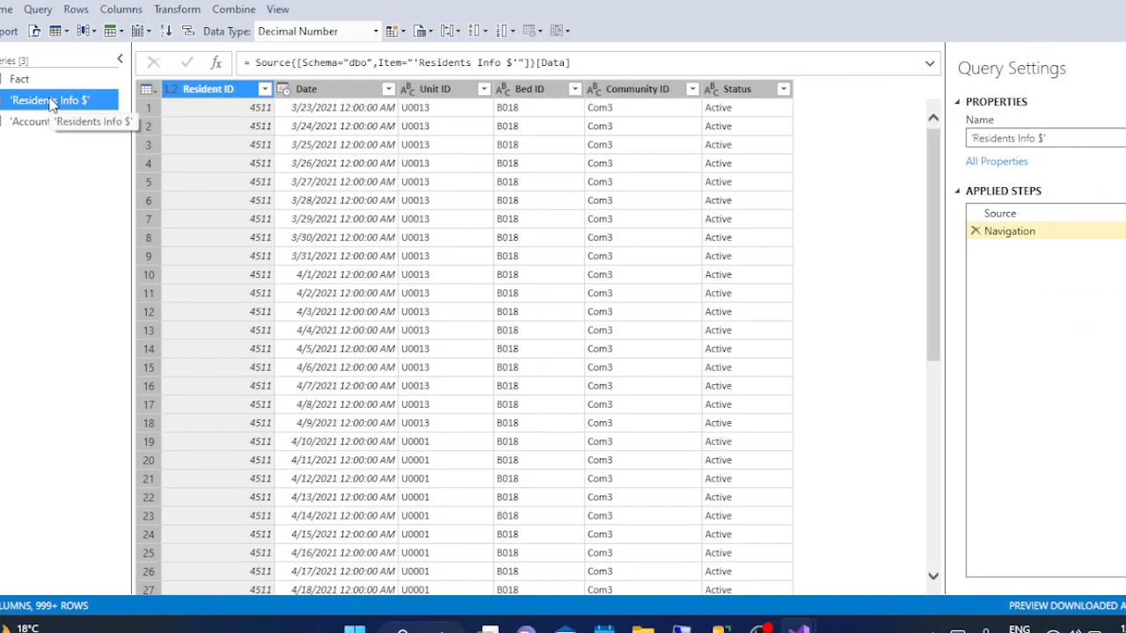
left_click(26, 80)
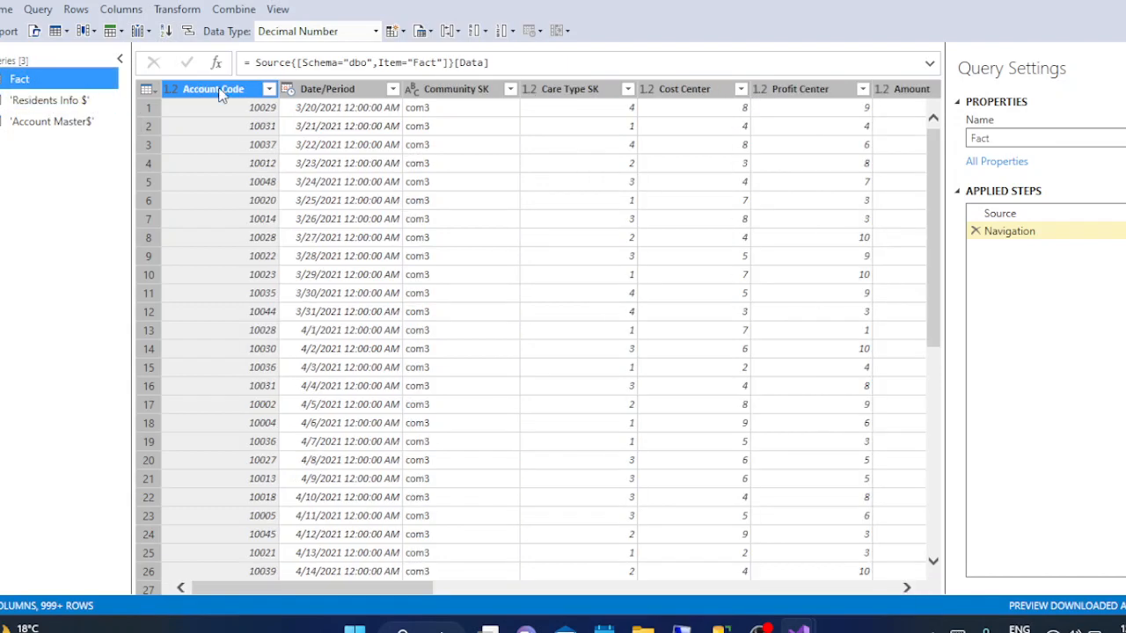
left_click(347, 90)
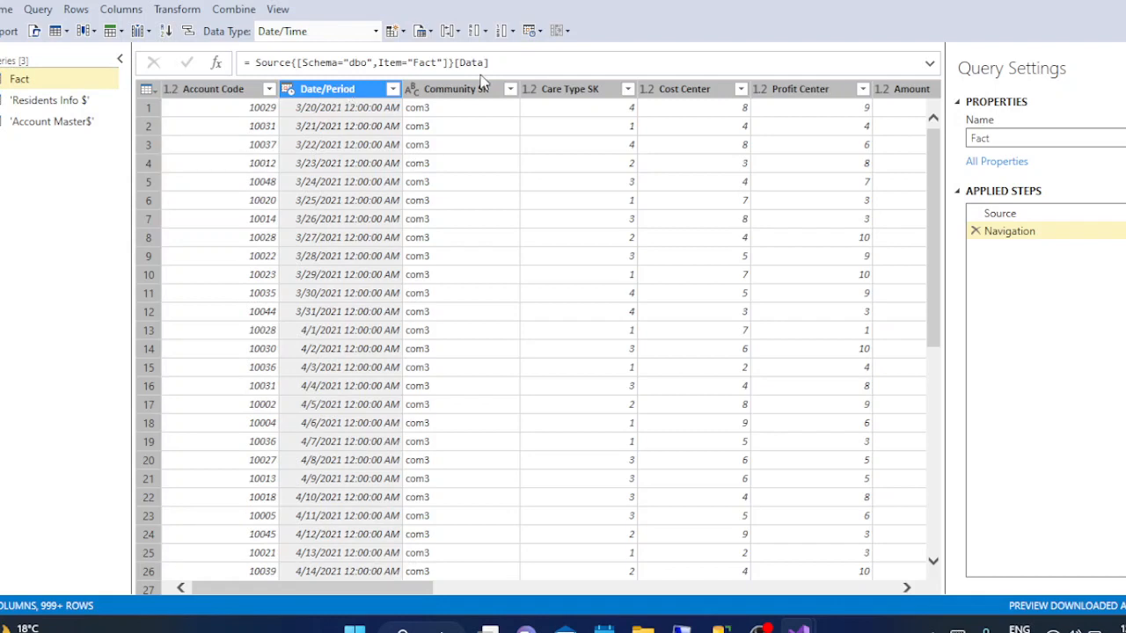
left_click(466, 91)
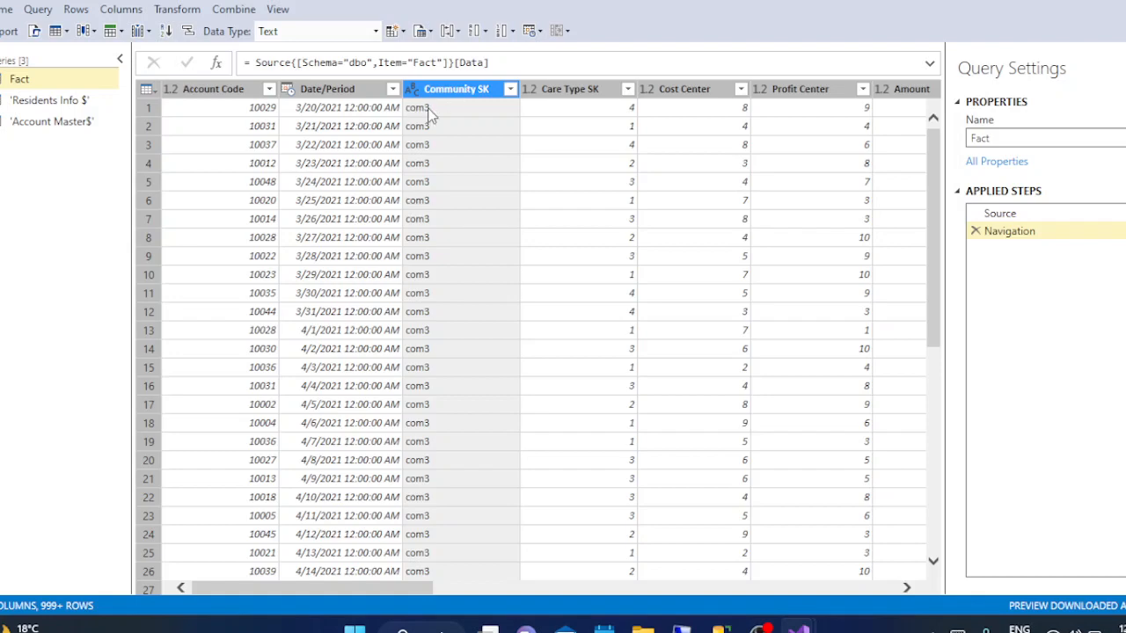
left_click(91, 103)
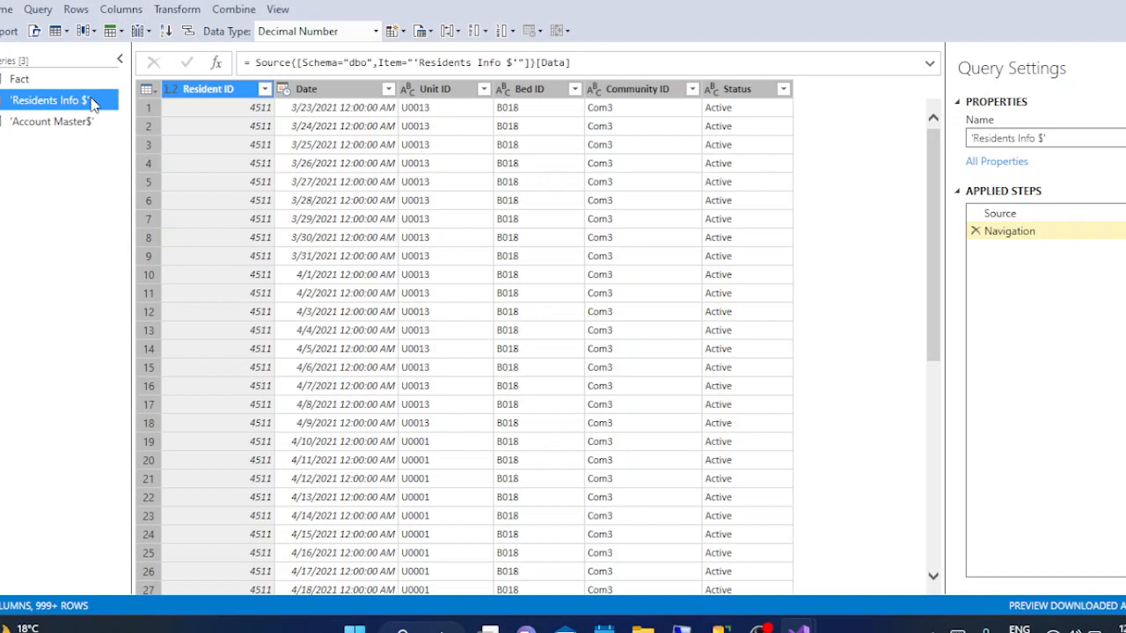
- Close and apply the queries to load the three tables into the model, and review the rows of each loaded table
left_click(5, 10)
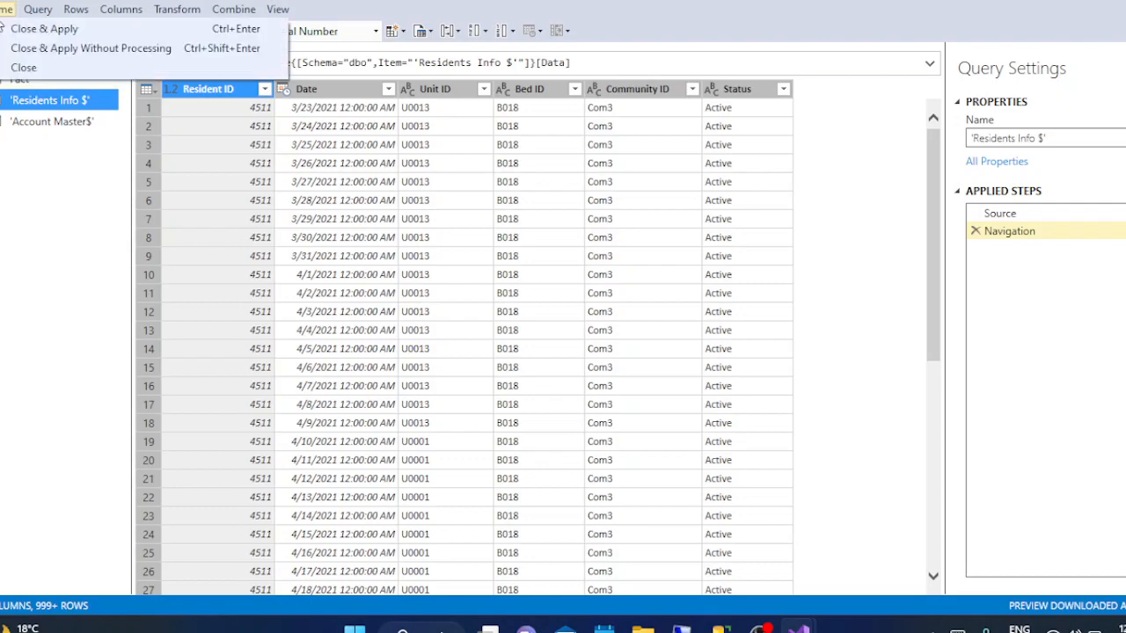
left_click(25, 29)
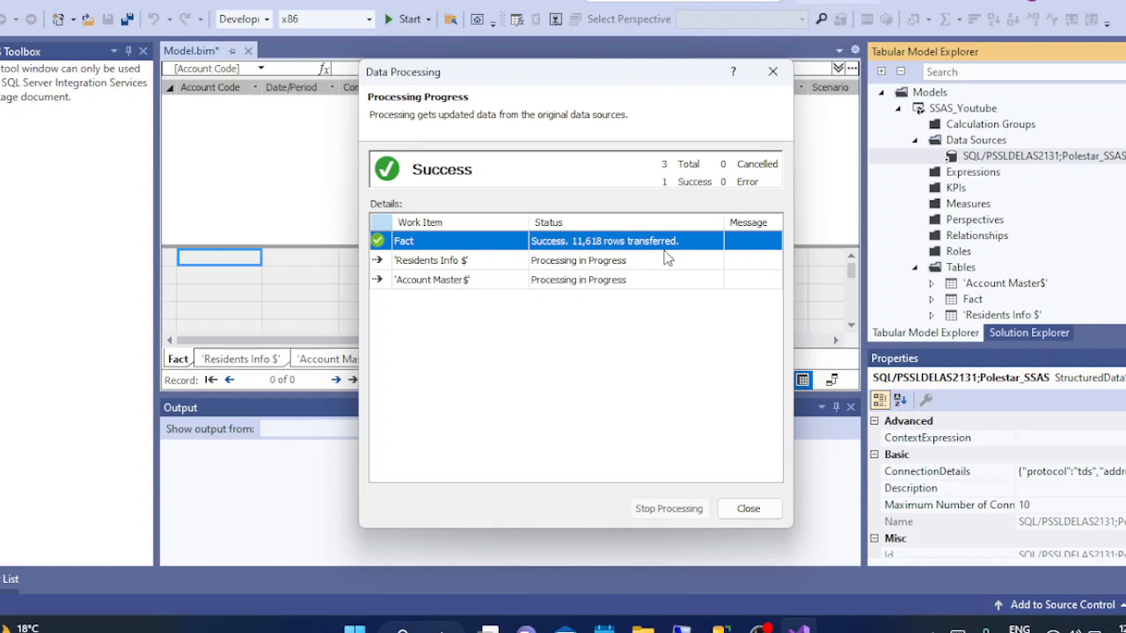
left_click(747, 509)
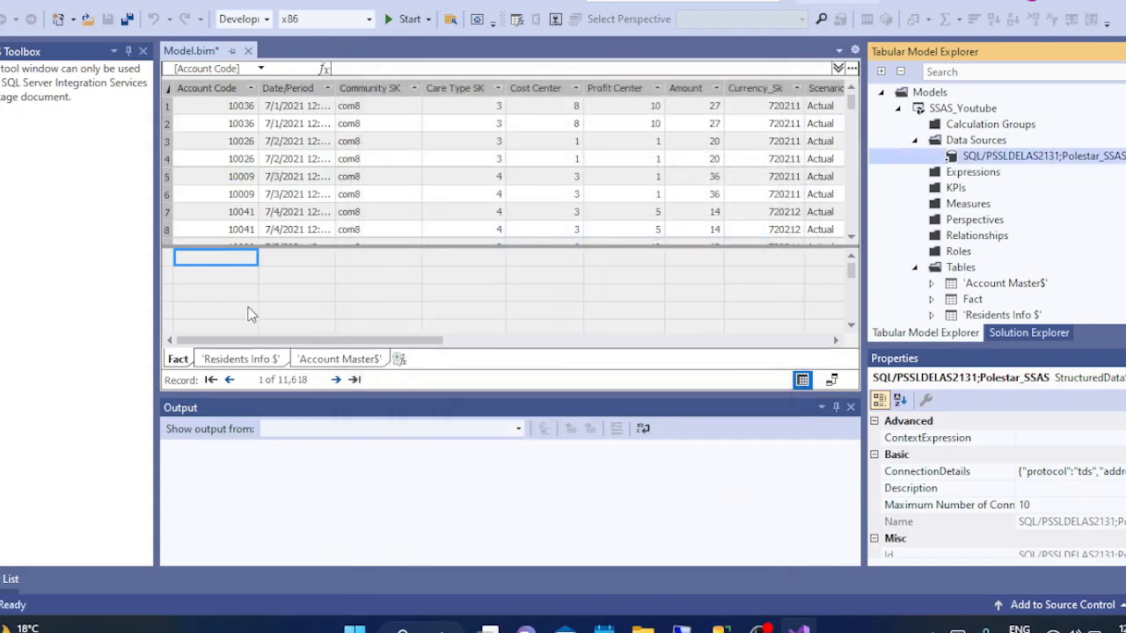
left_click(179, 361)
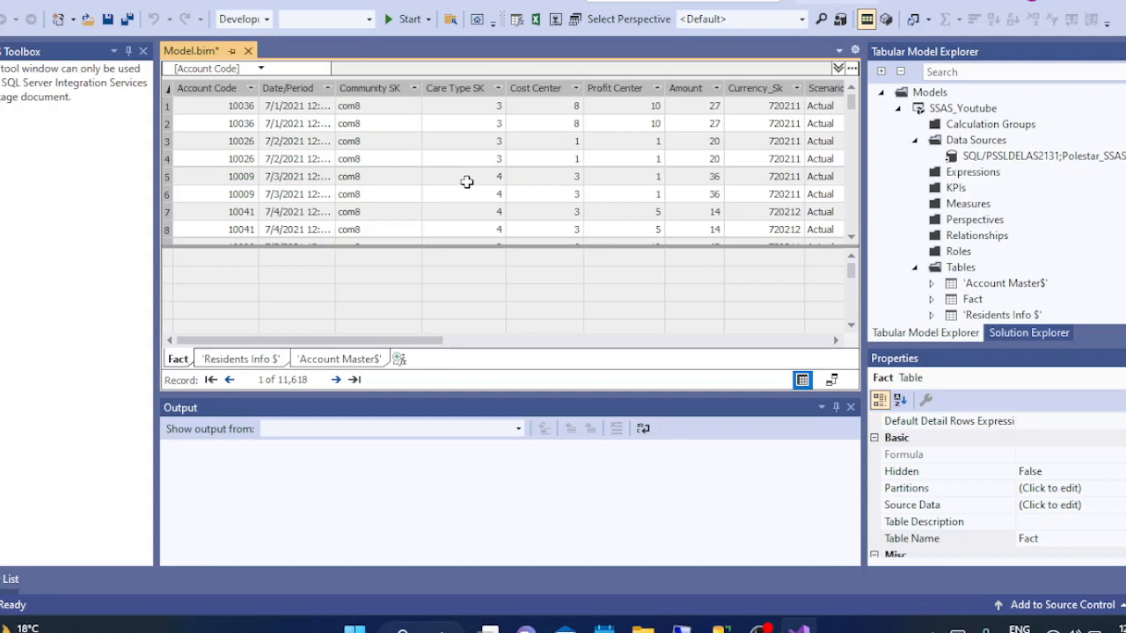
left_click(240, 359)
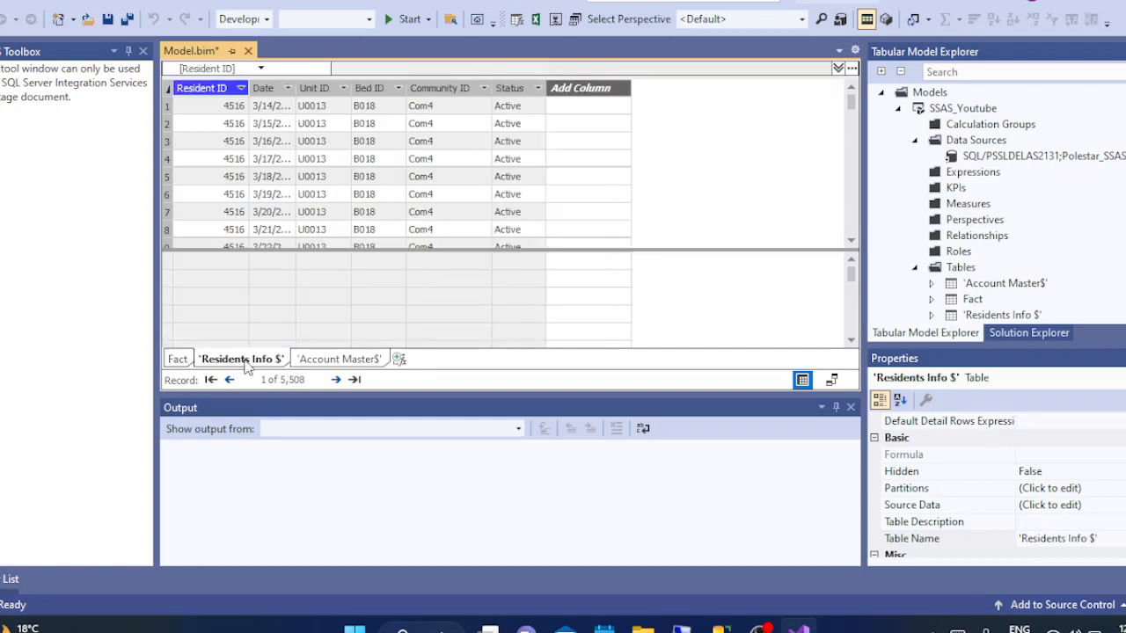
left_click(334, 361)
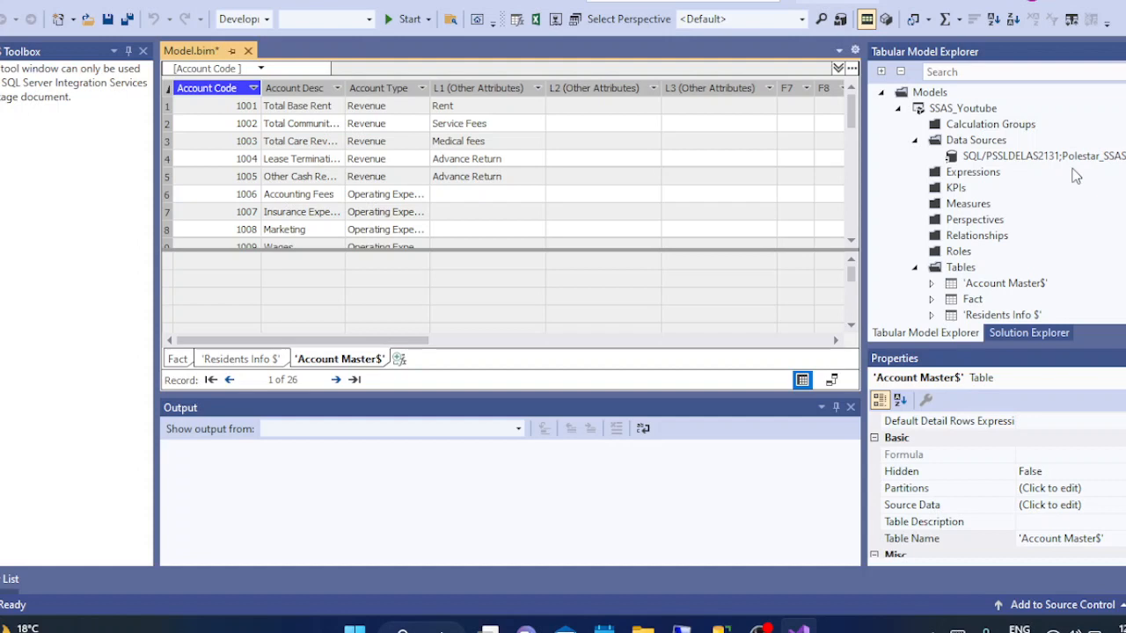
scroll(1028, 272, "down", 1)
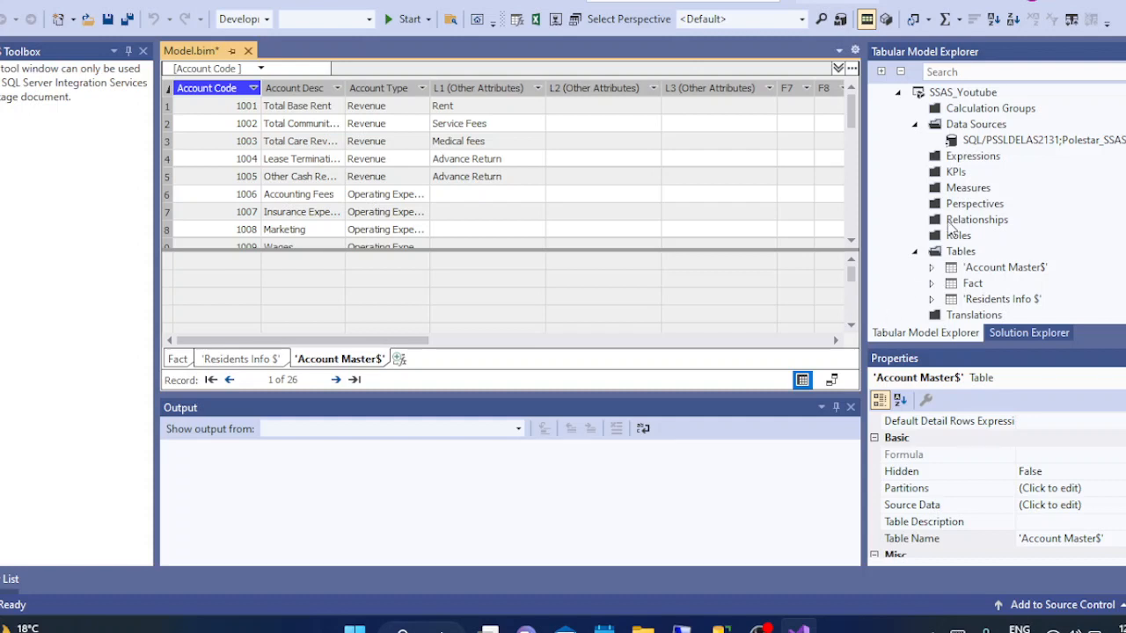
left_click(951, 224)
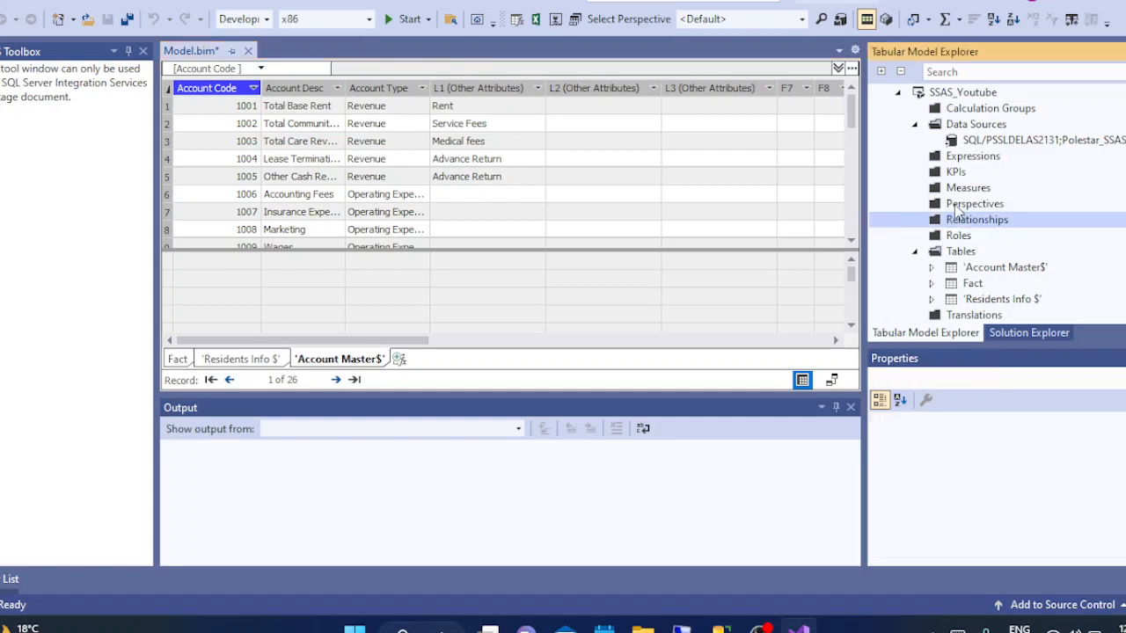
right_click(956, 223)
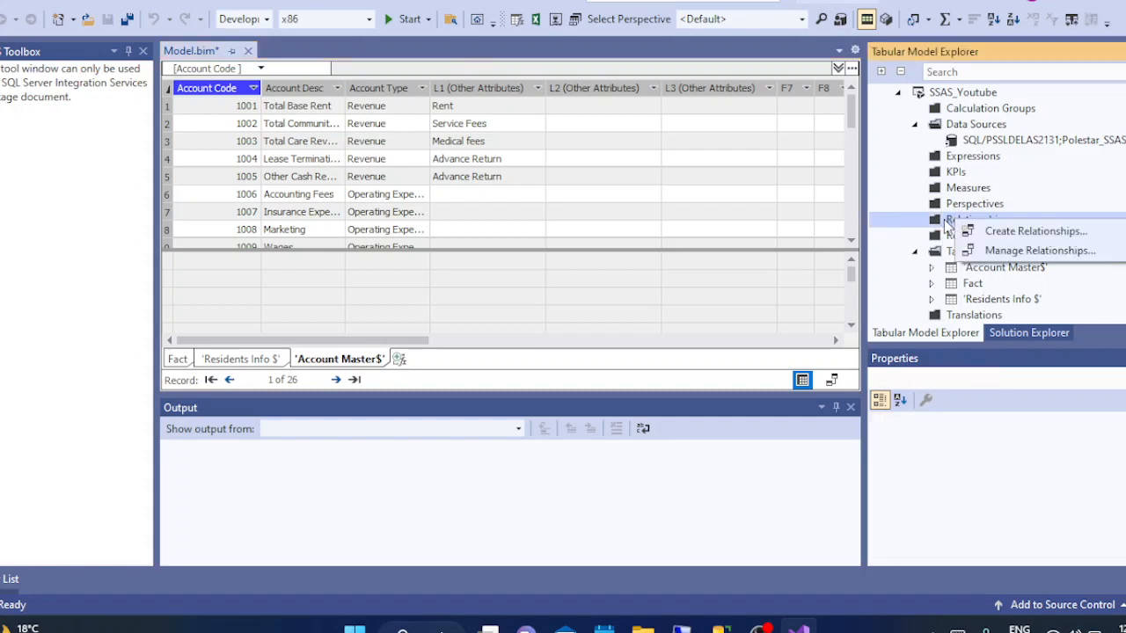
left_click(945, 220)
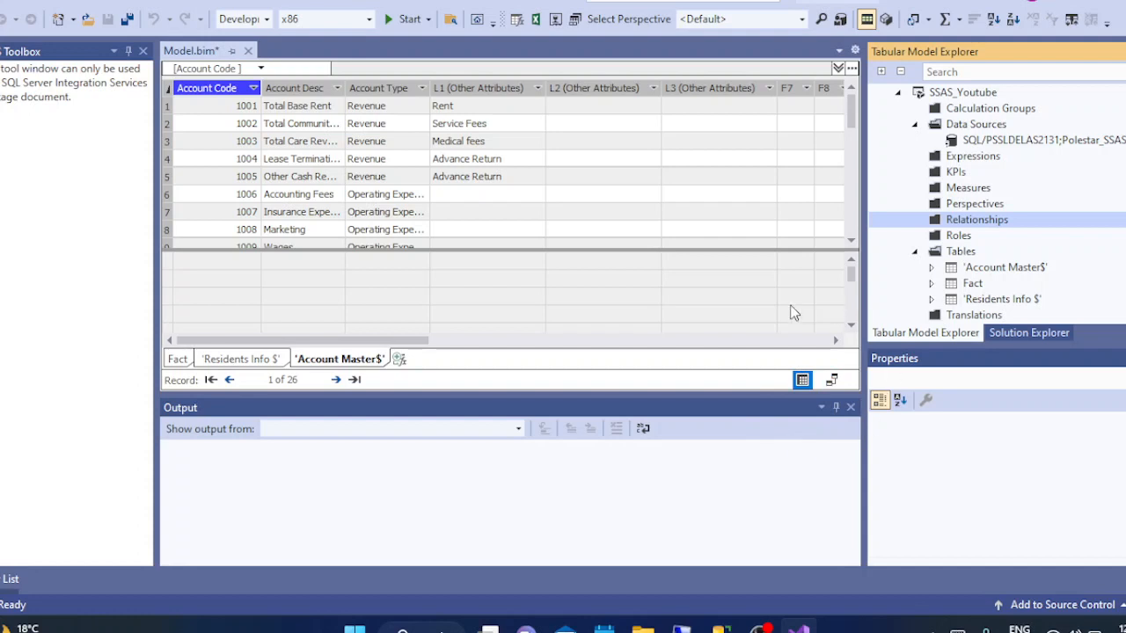
- In the diagram view, place 'Account Master$' below and between the other two tables and relate Fact's Account Code to its Account Code
left_click(832, 380)
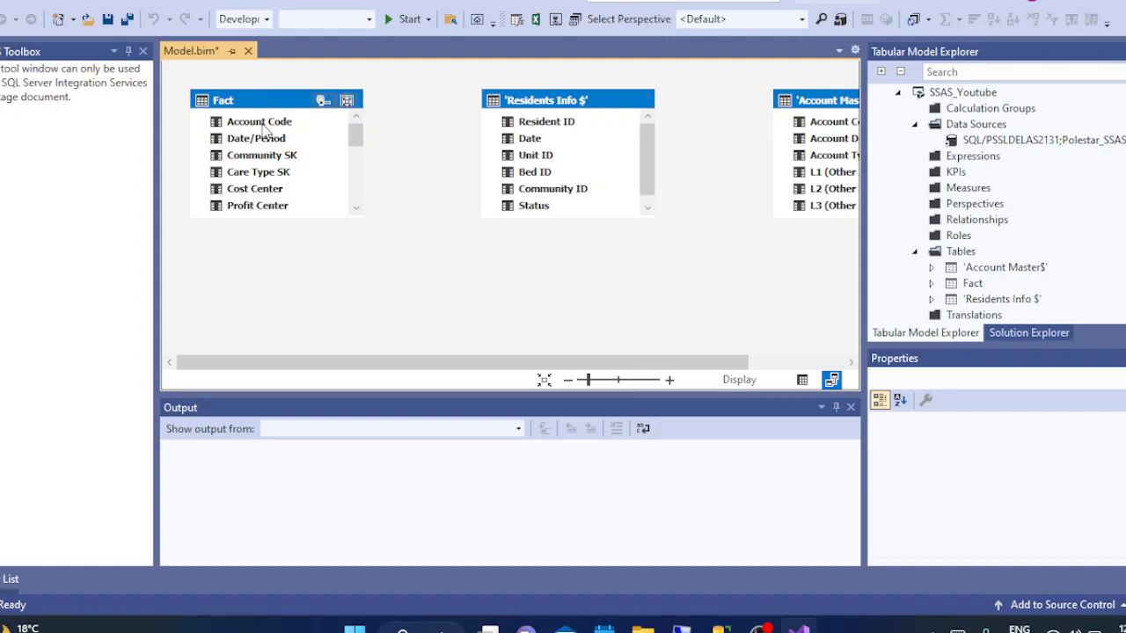
scroll(270, 189, "down", 5)
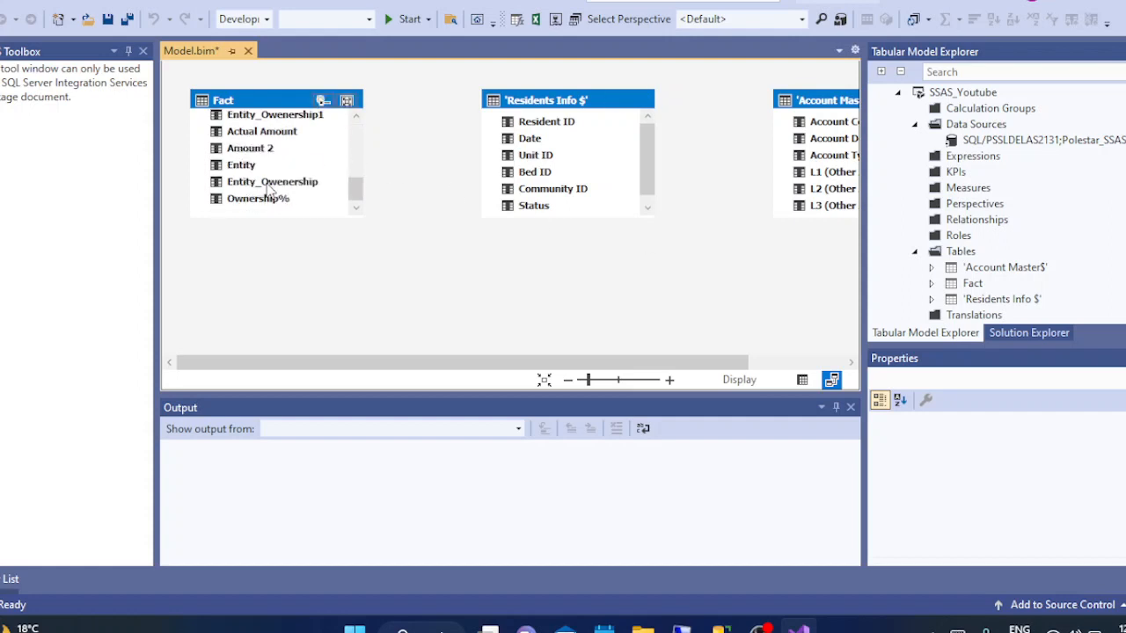
scroll(270, 189, "up", 5)
left_click(803, 106)
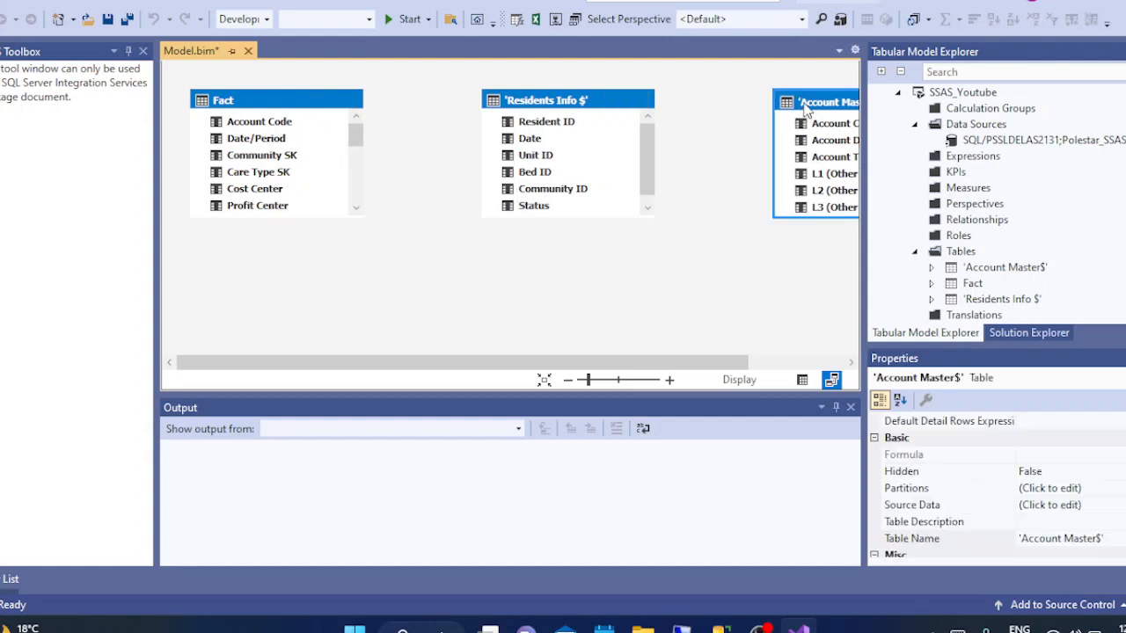
left_click_drag(803, 106, 412, 238)
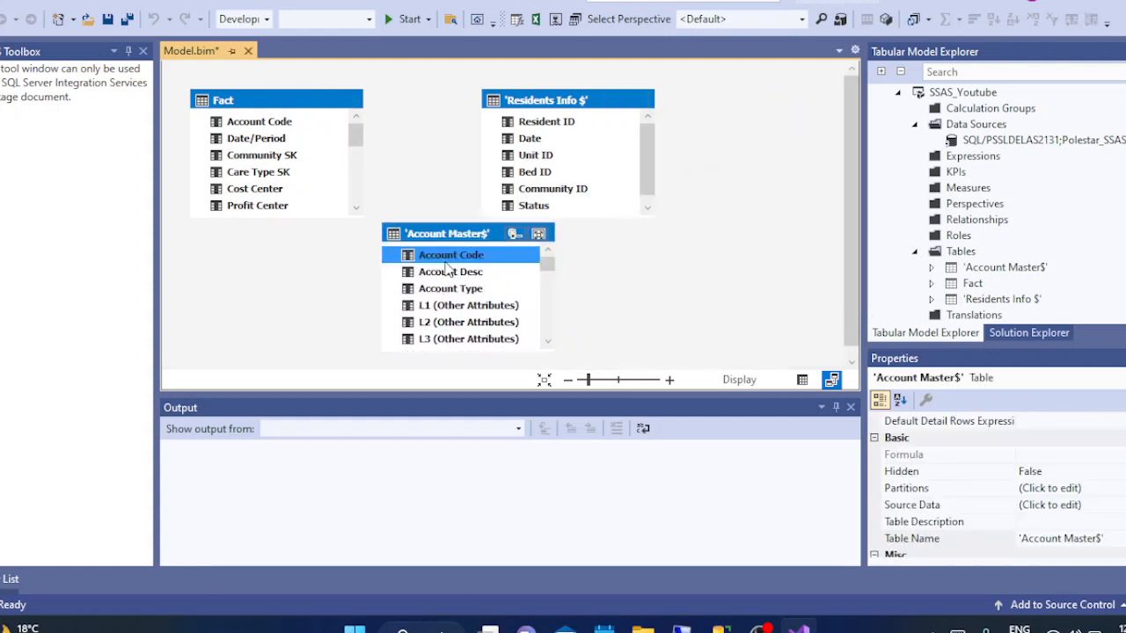
left_click(271, 118)
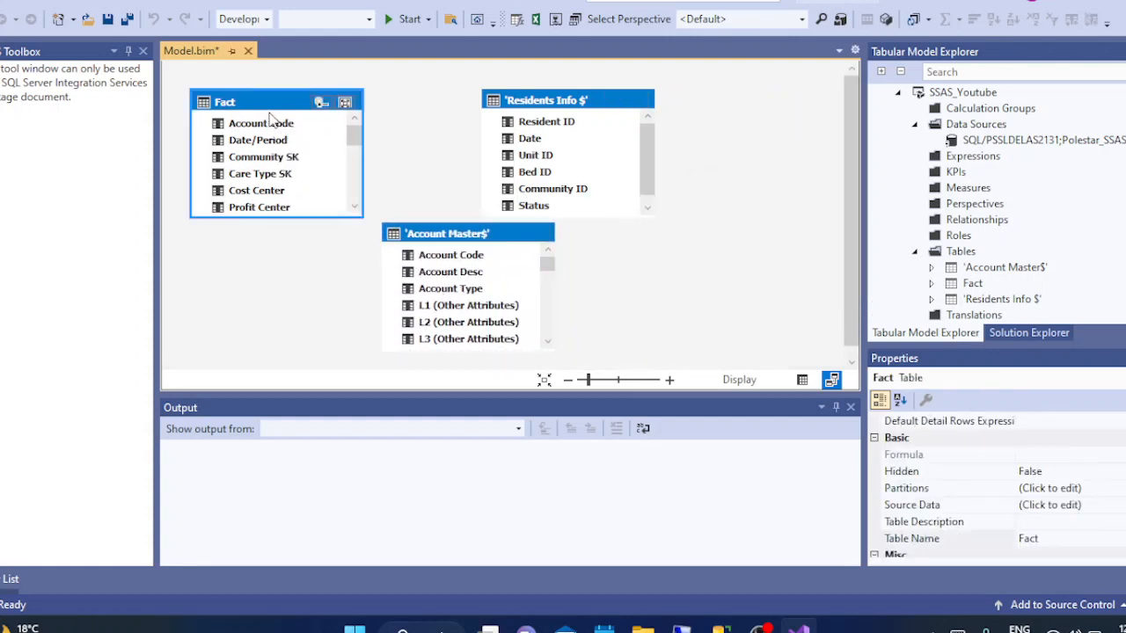
left_click_drag(271, 118, 414, 261)
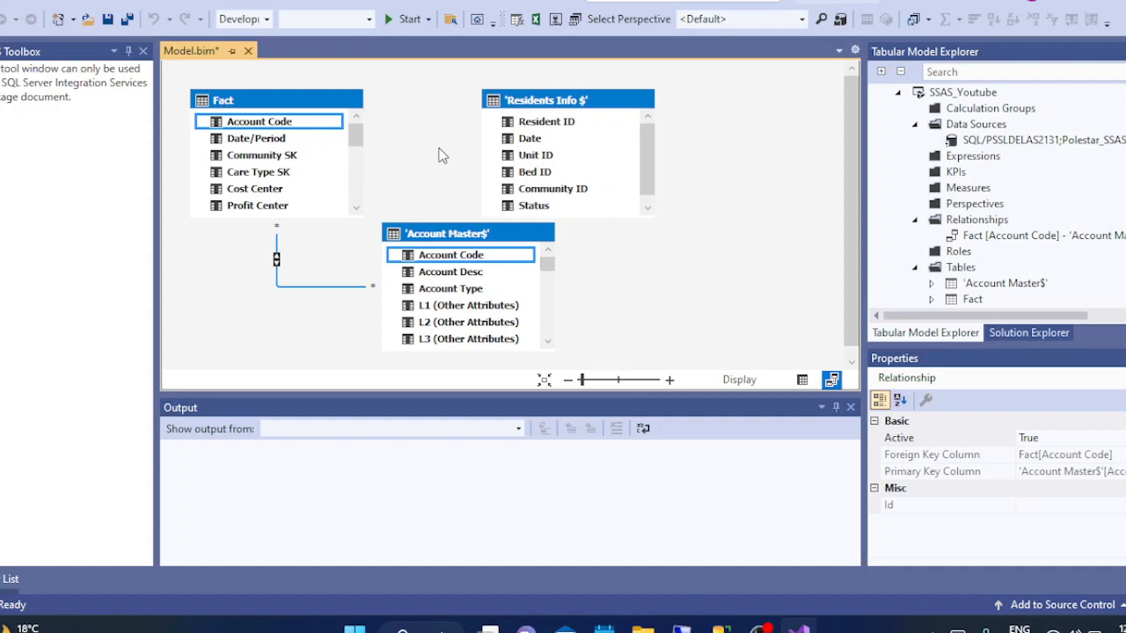
left_click(529, 127)
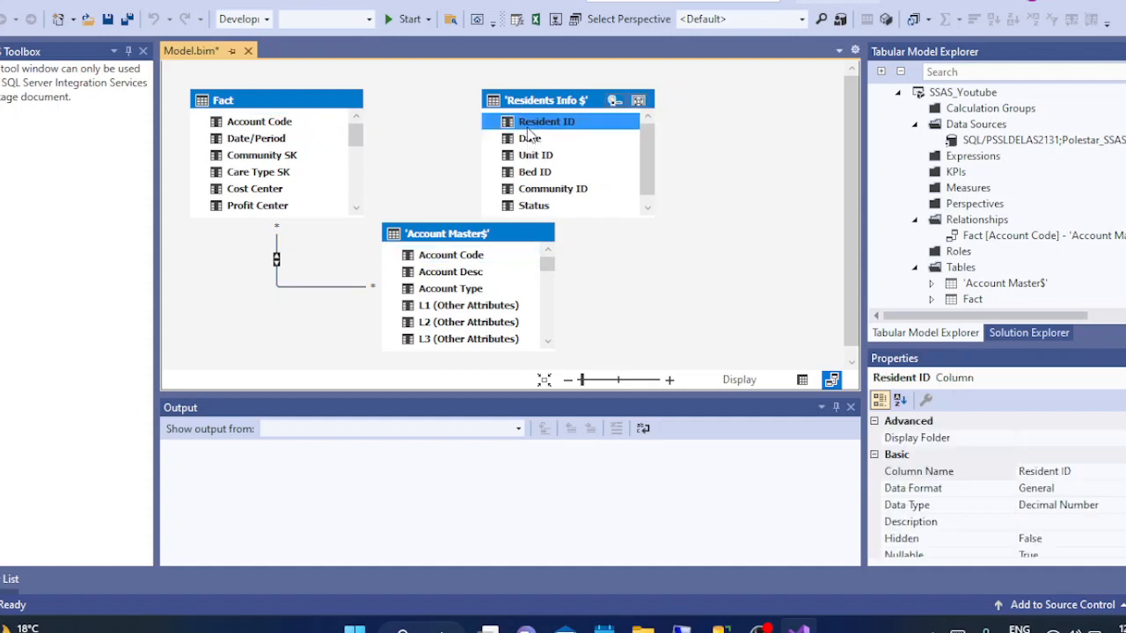
right_click(528, 128)
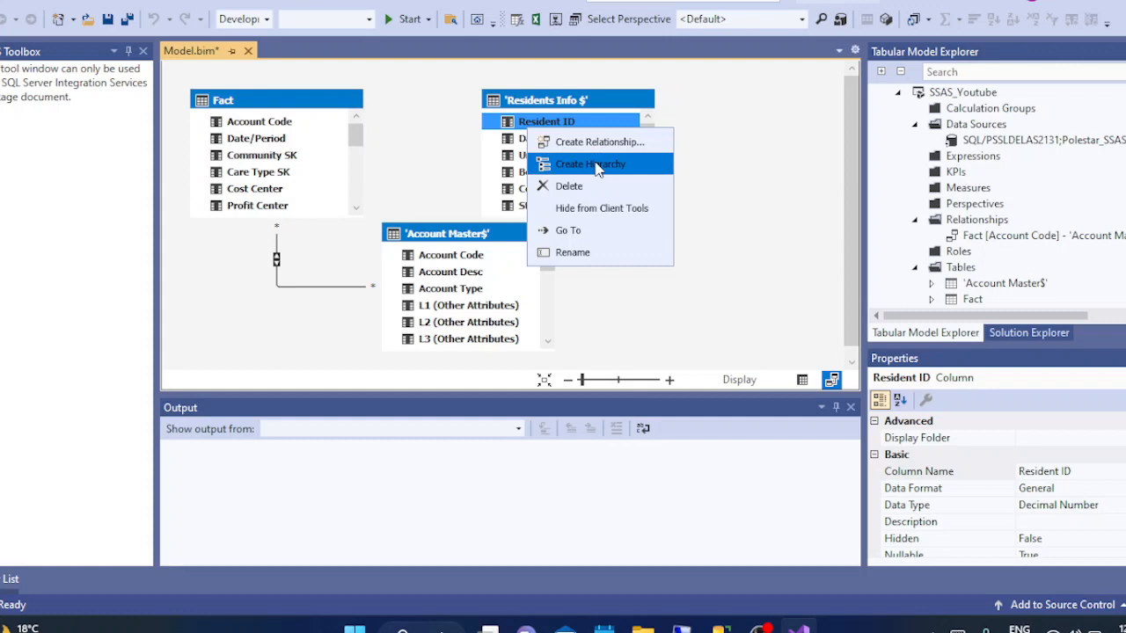
key("Escape")
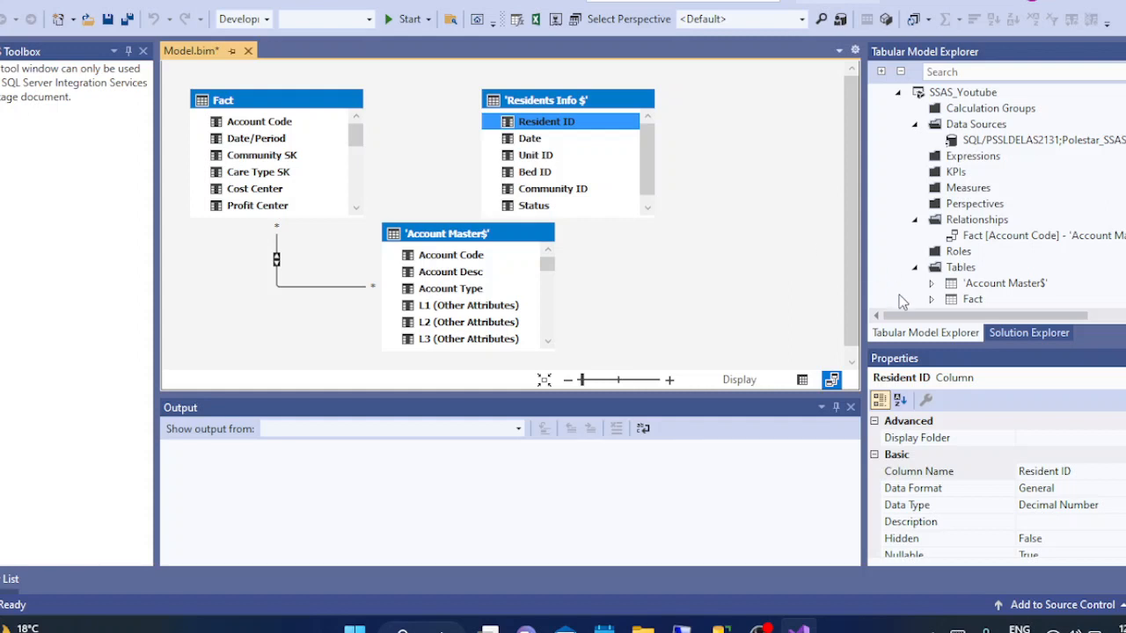
- Return to the data grid and look through the 'Residents Info $' rows, the available table commands and the 'Account Master$' rows
left_click(802, 380)
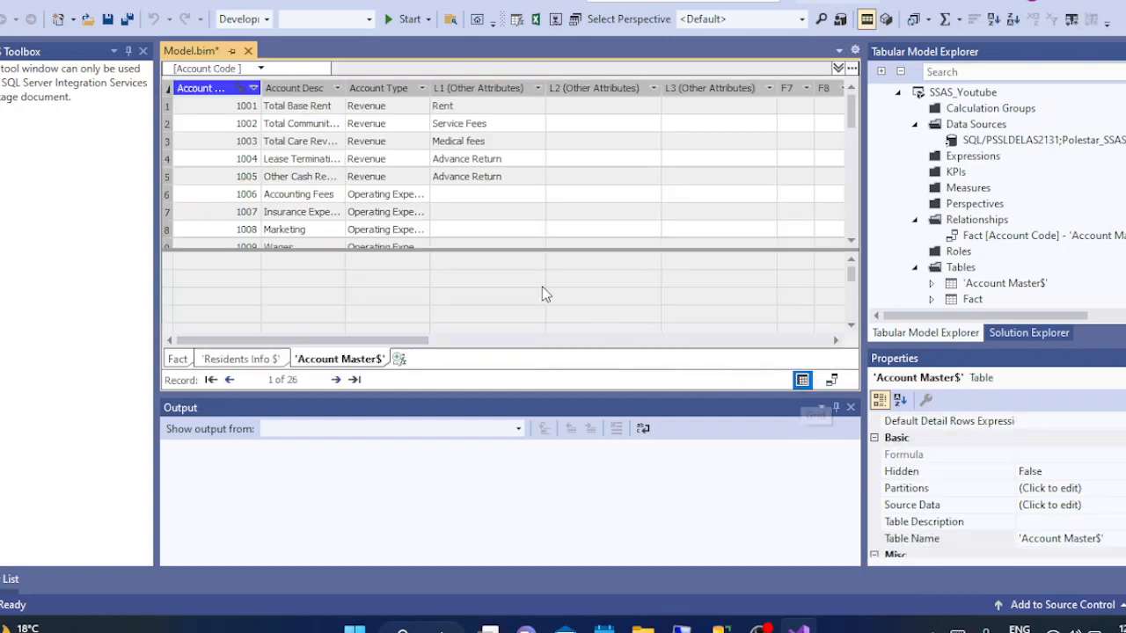
left_click(255, 360)
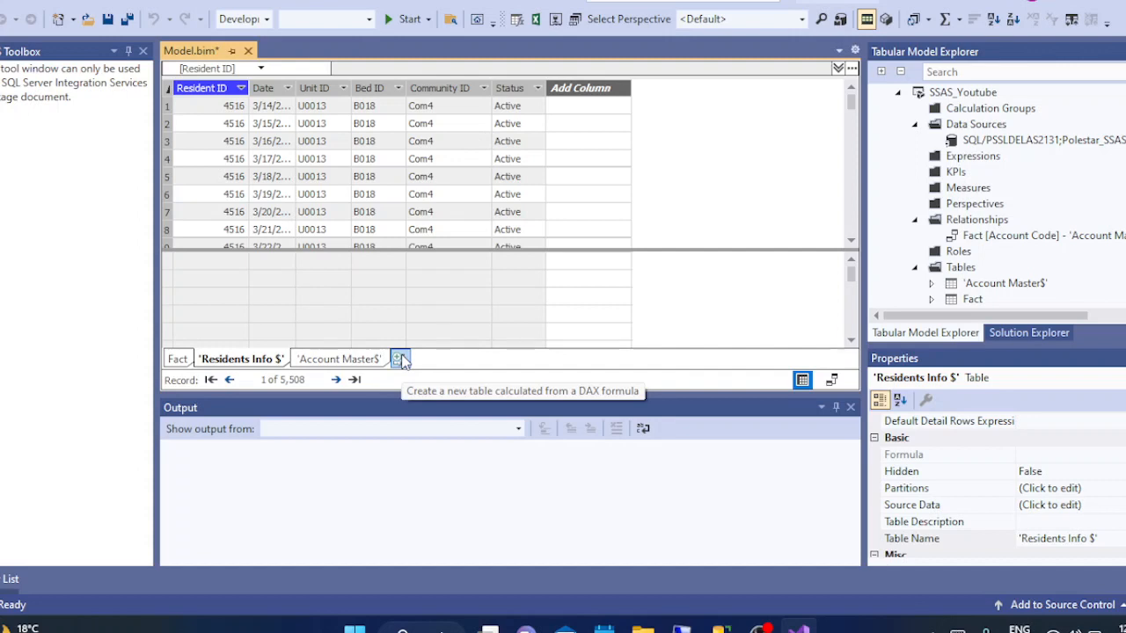
left_click(399, 2)
mouse_move(286, 3)
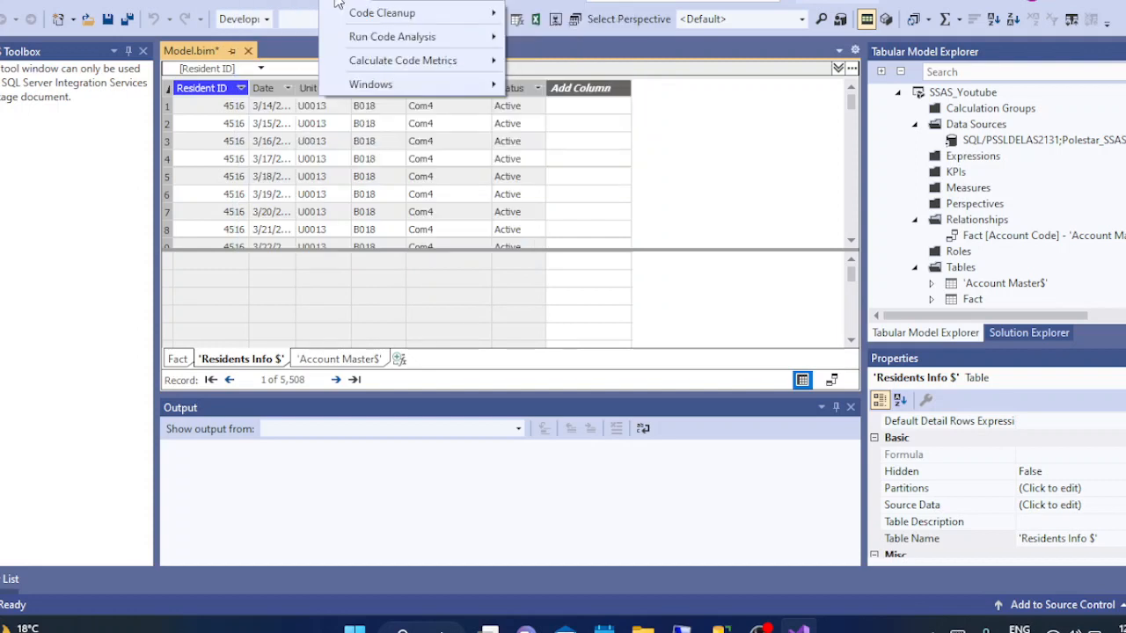
mouse_move(398, 91)
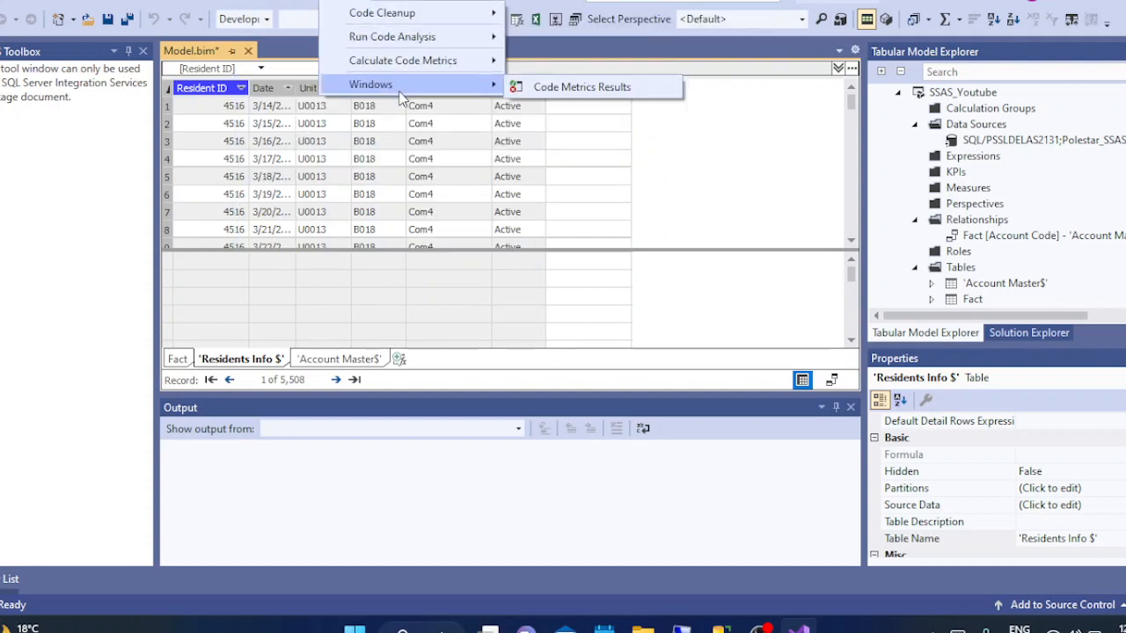
mouse_move(458, 3)
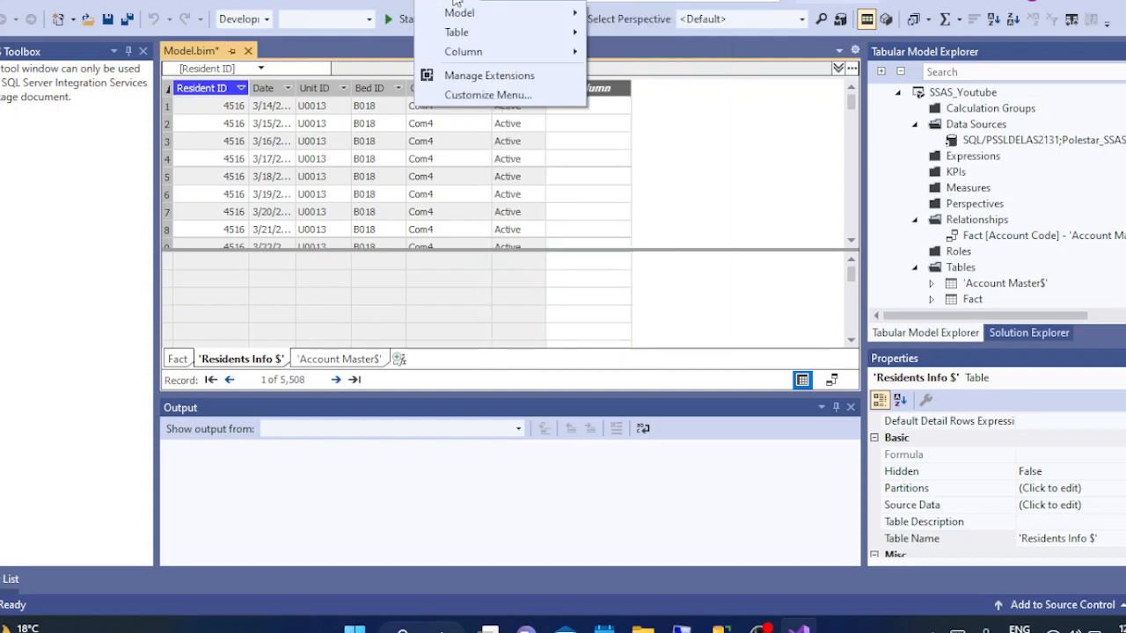
mouse_move(473, 37)
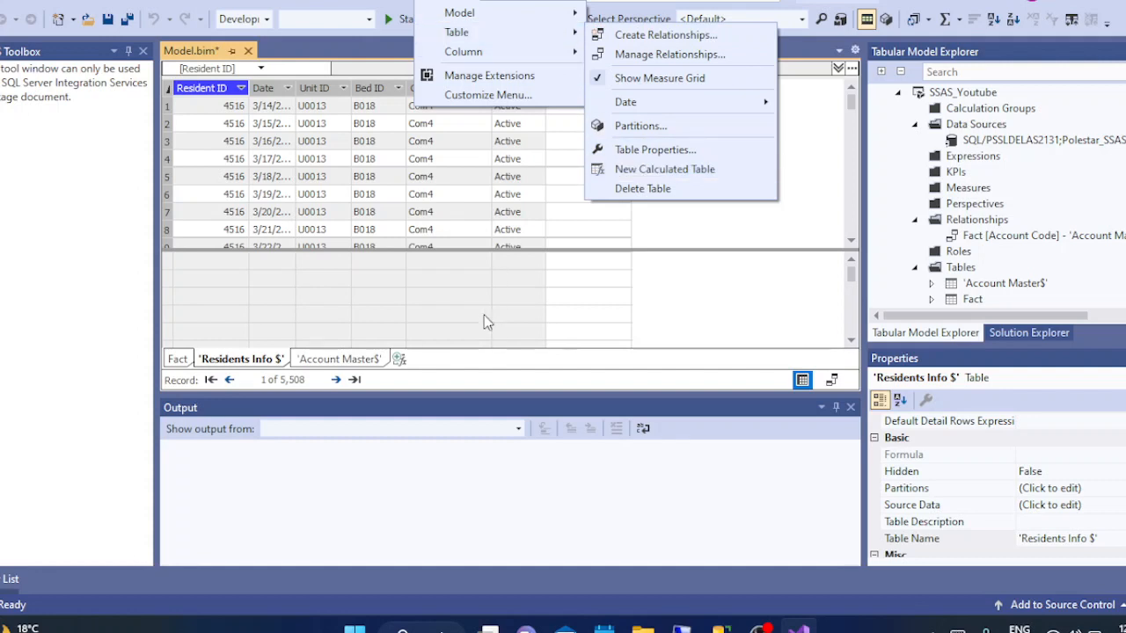
left_click(375, 361)
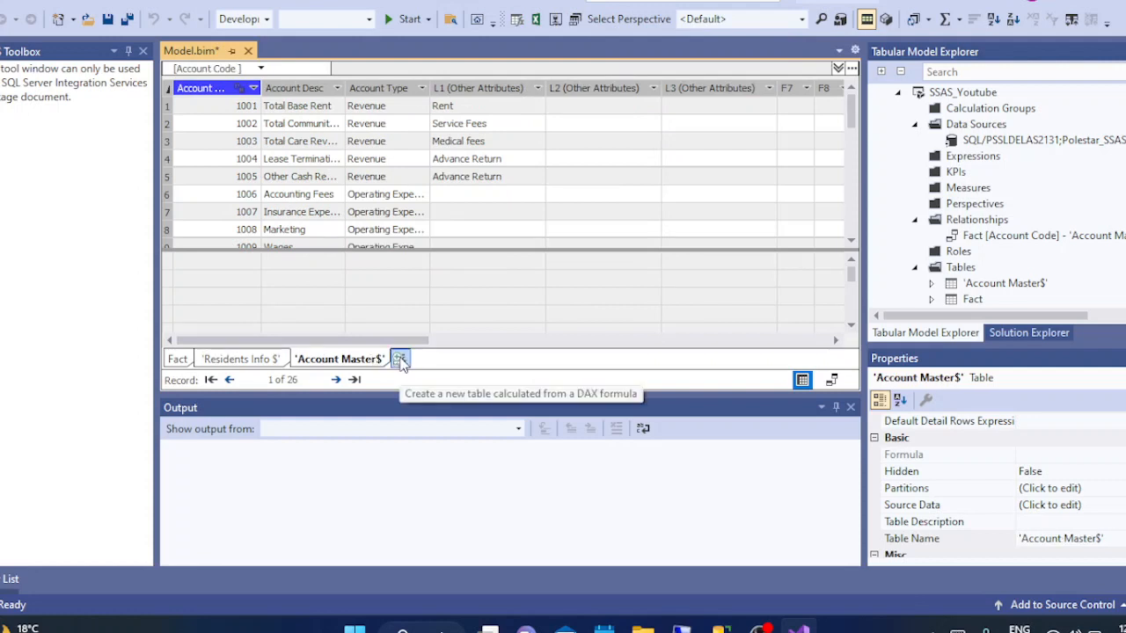
- Add a new DAX calculated table to the model and begin its expression with the CALENDAR function
left_click(399, 360)
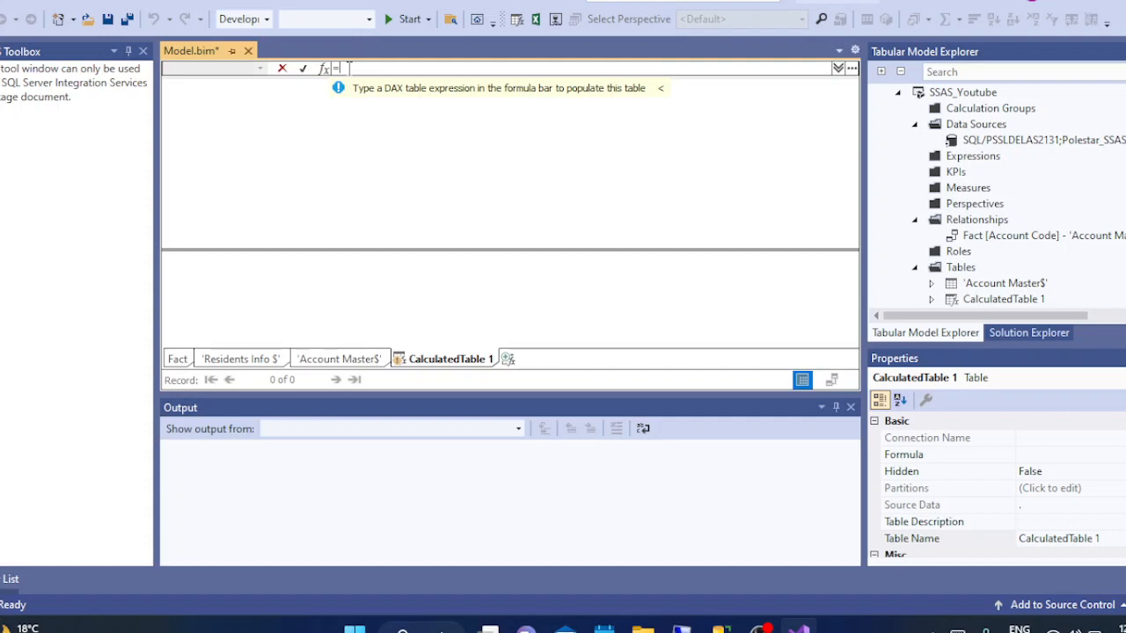
type("Ca")
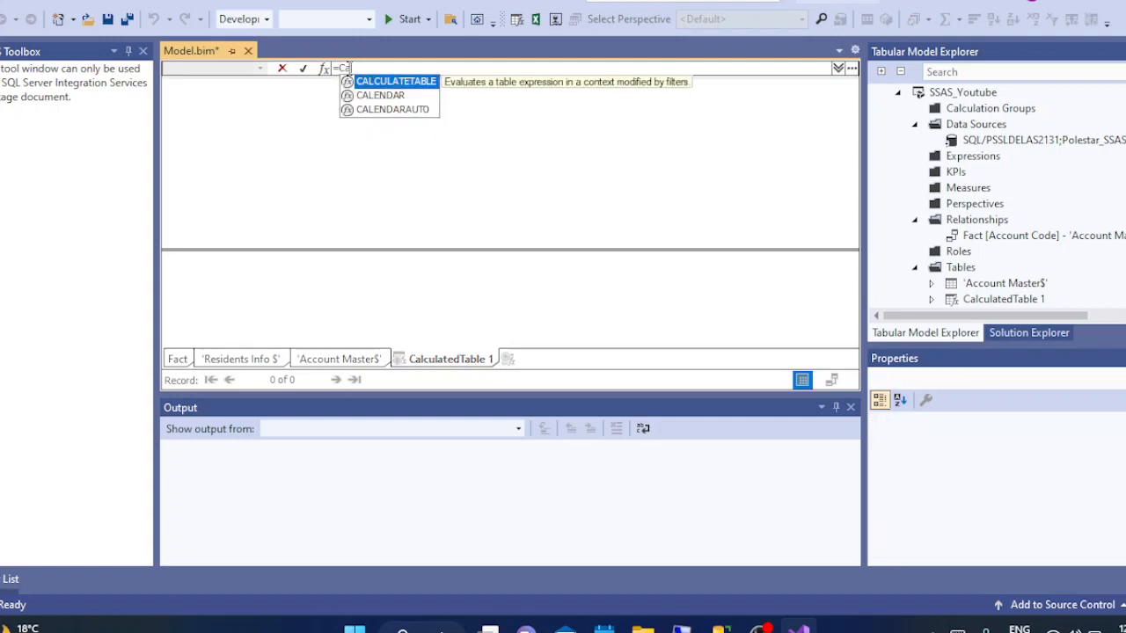
left_click(393, 95)
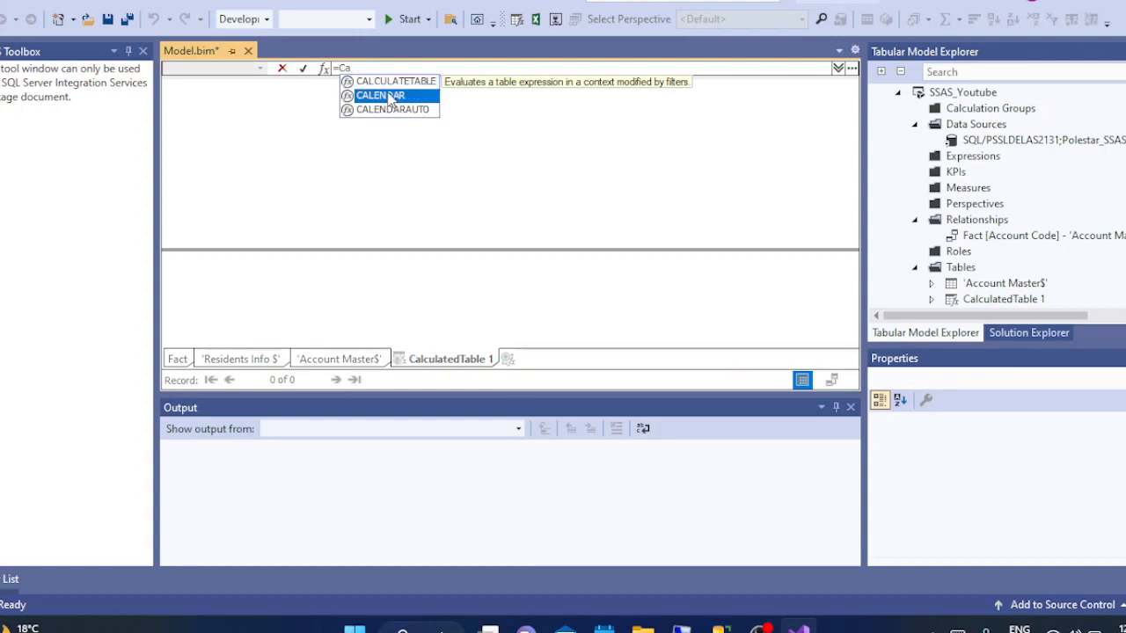
type("( ")
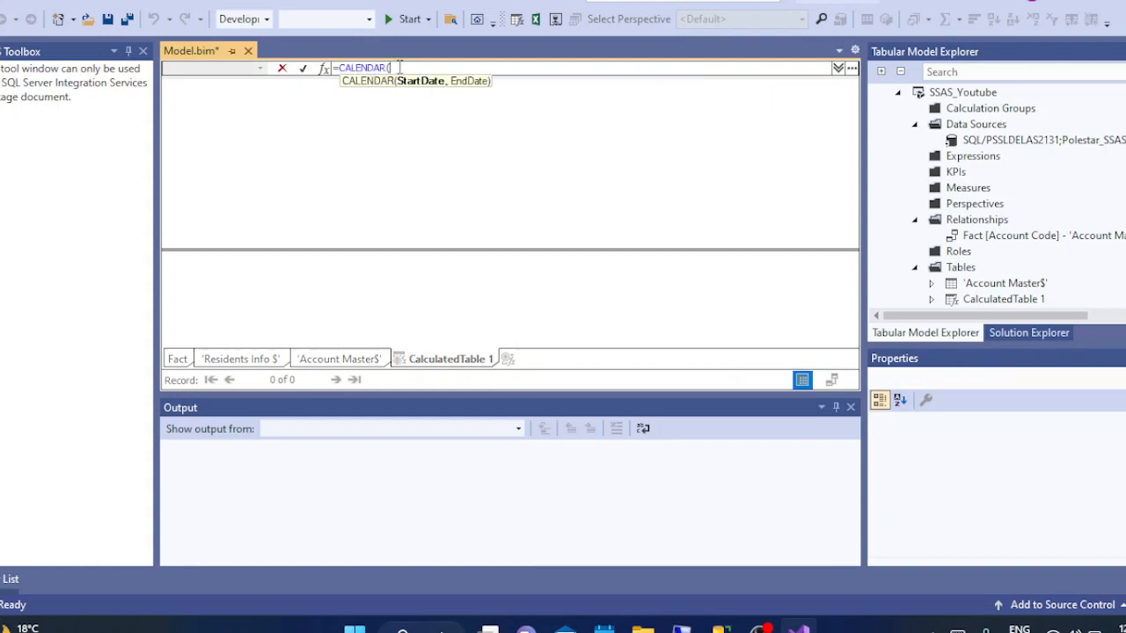
- Supply MIN('Fact'[Date/Period]) as the CALENDAR start date and close the expression
type("MI")
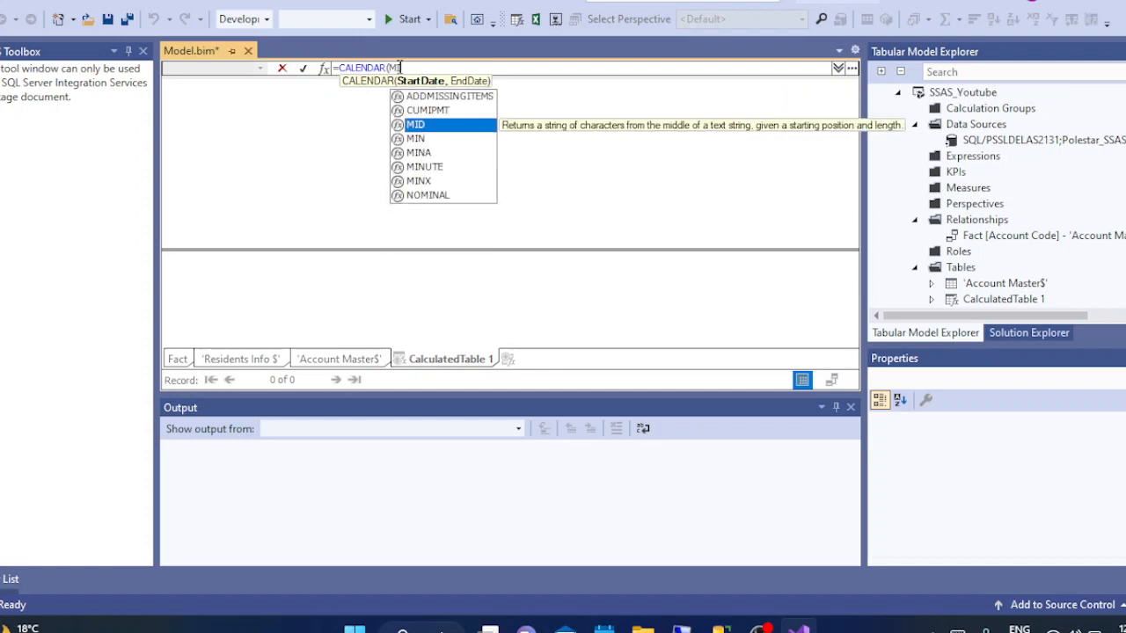
type("N(")
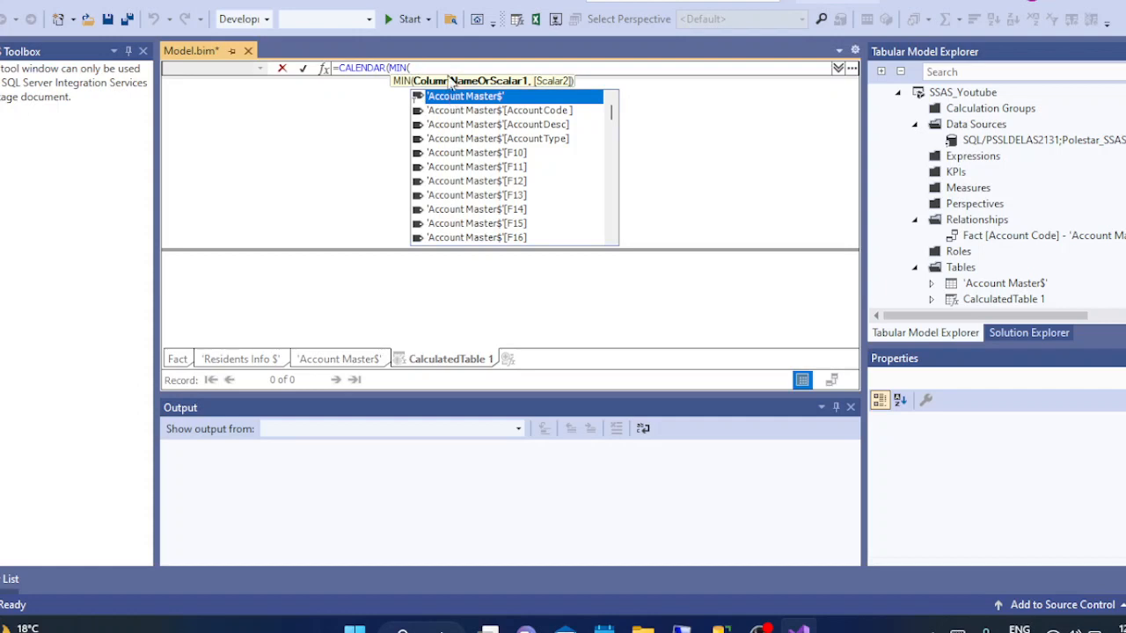
type("Fact")
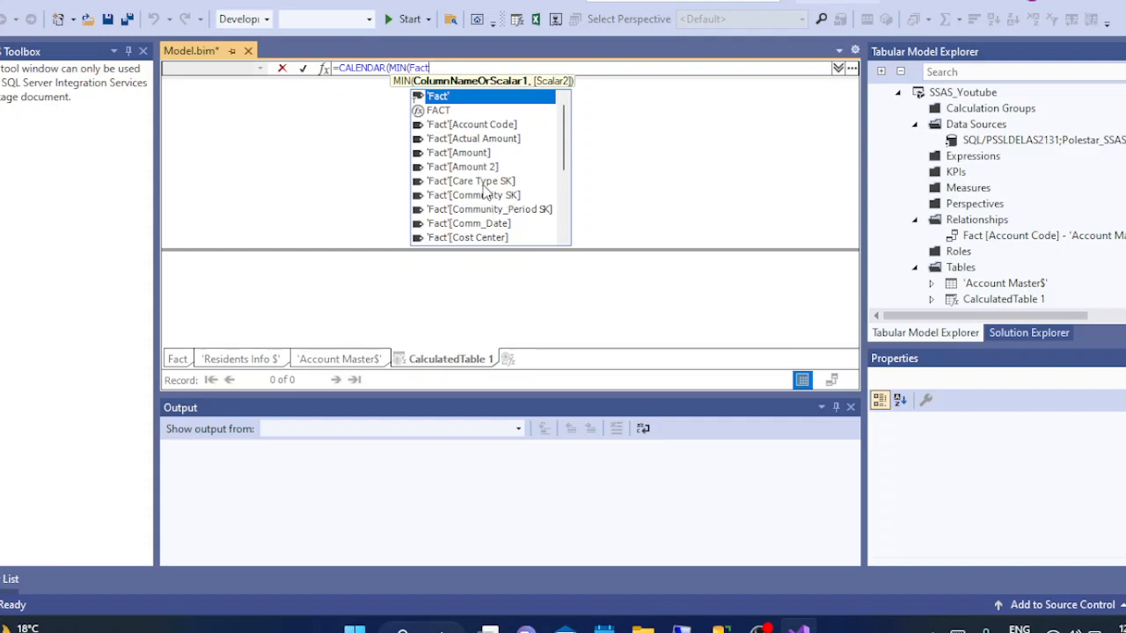
type("(")
key("BackSpace")
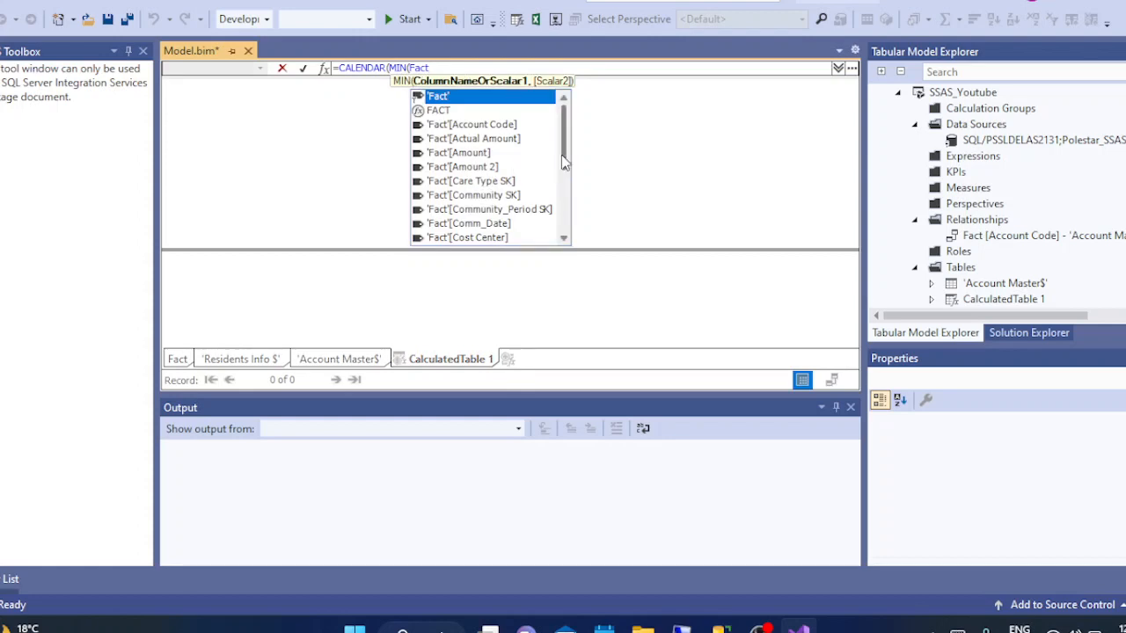
left_click_drag(563, 164, 566, 195)
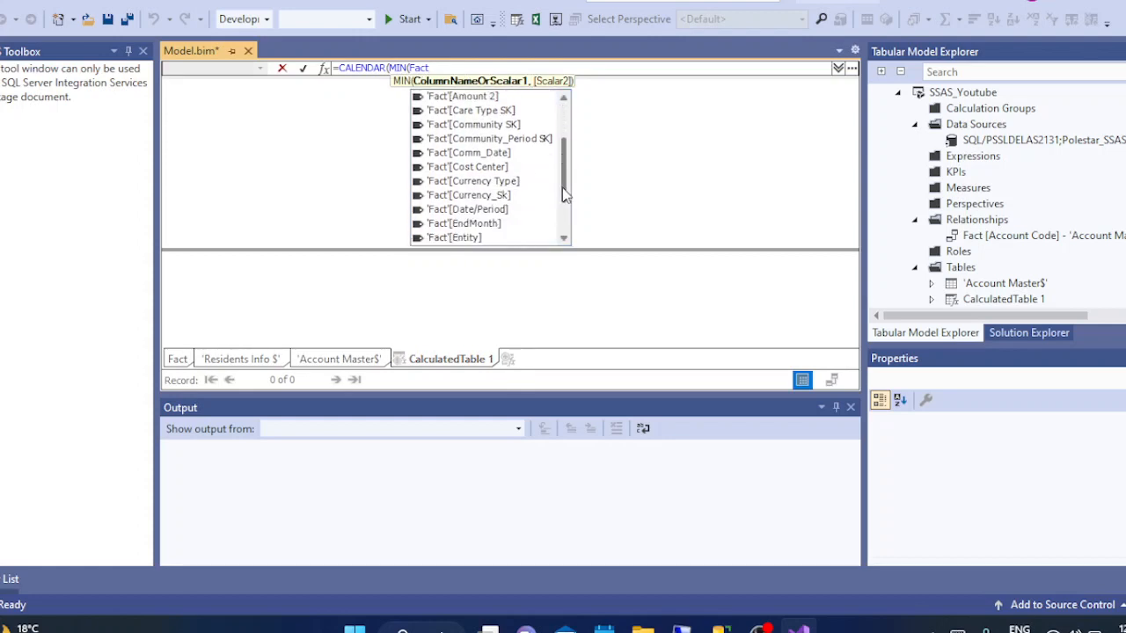
double_click(497, 210)
type("))")
key("Return")
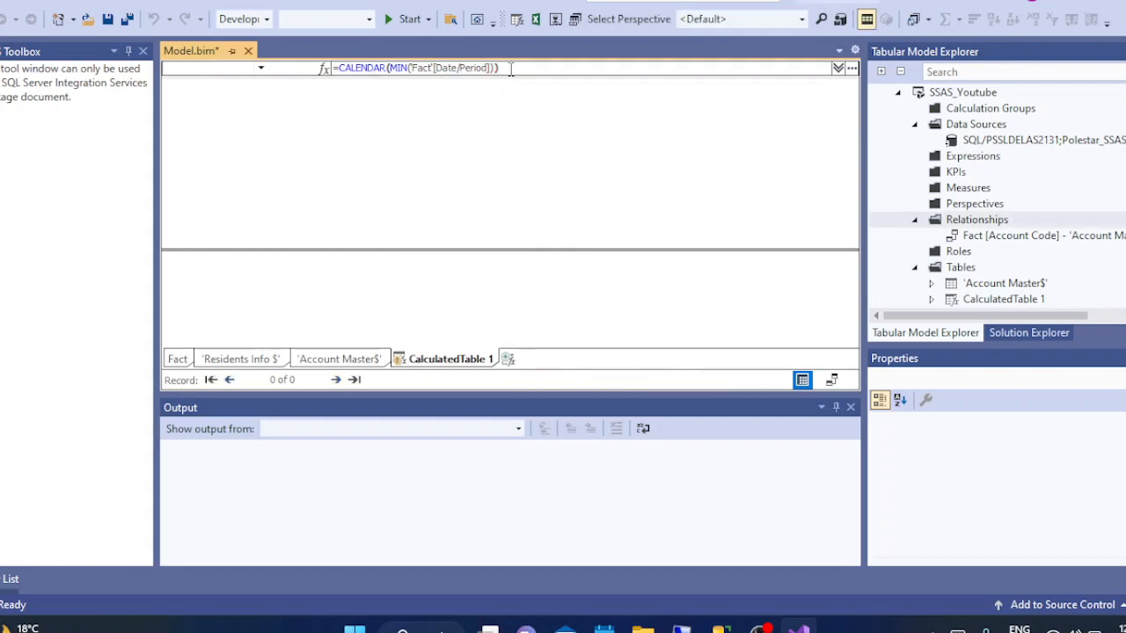
- Add MAX('Fact'[Date/Period]) as the CALENDAR end date, commit the expression, and widen the Date column to fit its values
left_click(497, 67)
type(",MA")
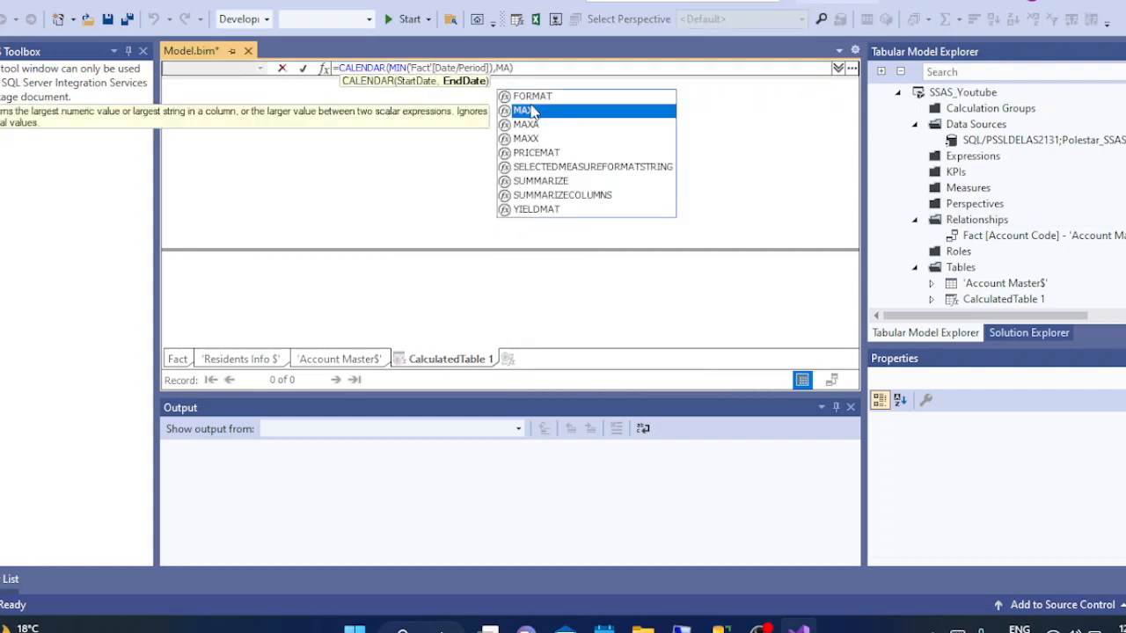
double_click(524, 111)
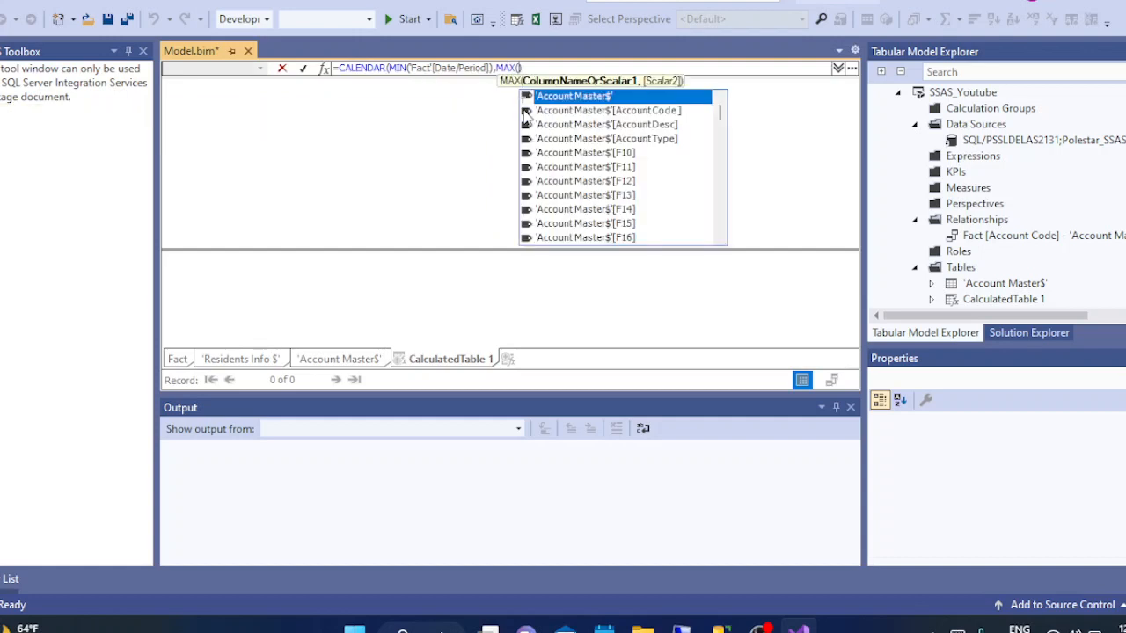
type("Per")
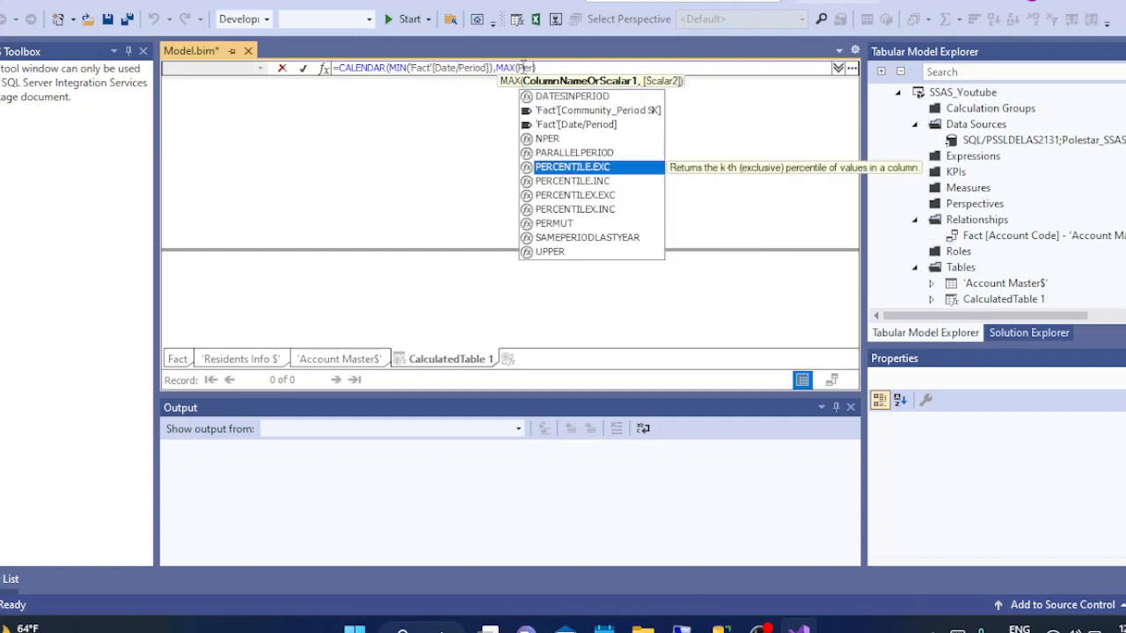
double_click(576, 124)
type("))")
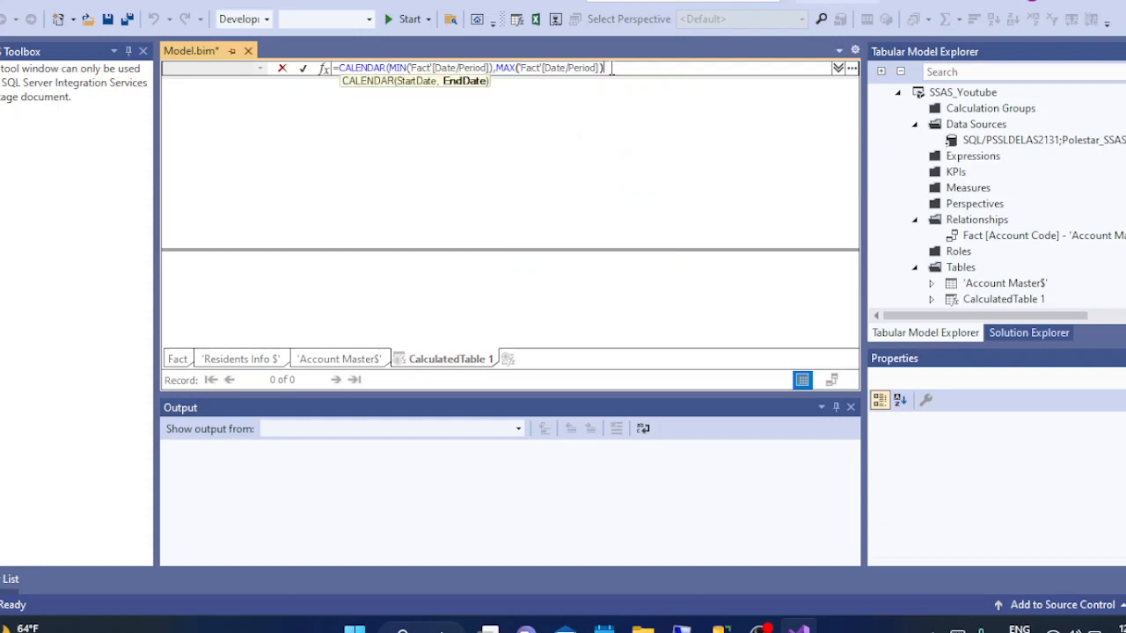
key("Return")
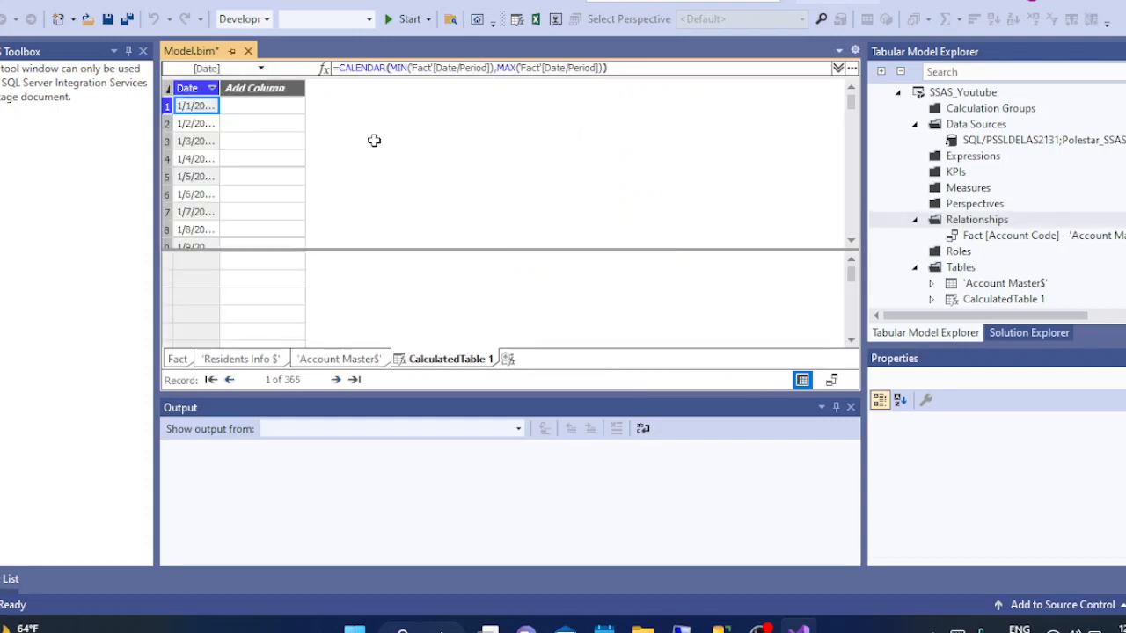
double_click(220, 88)
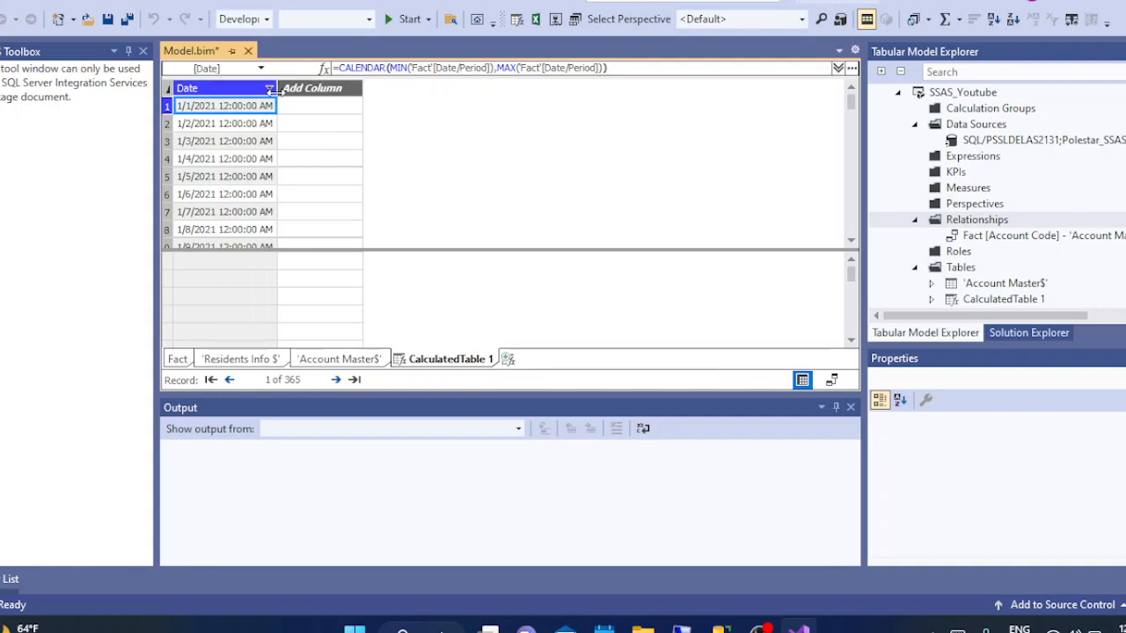
- Rename the new calculated table as Calendar
double_click(442, 361)
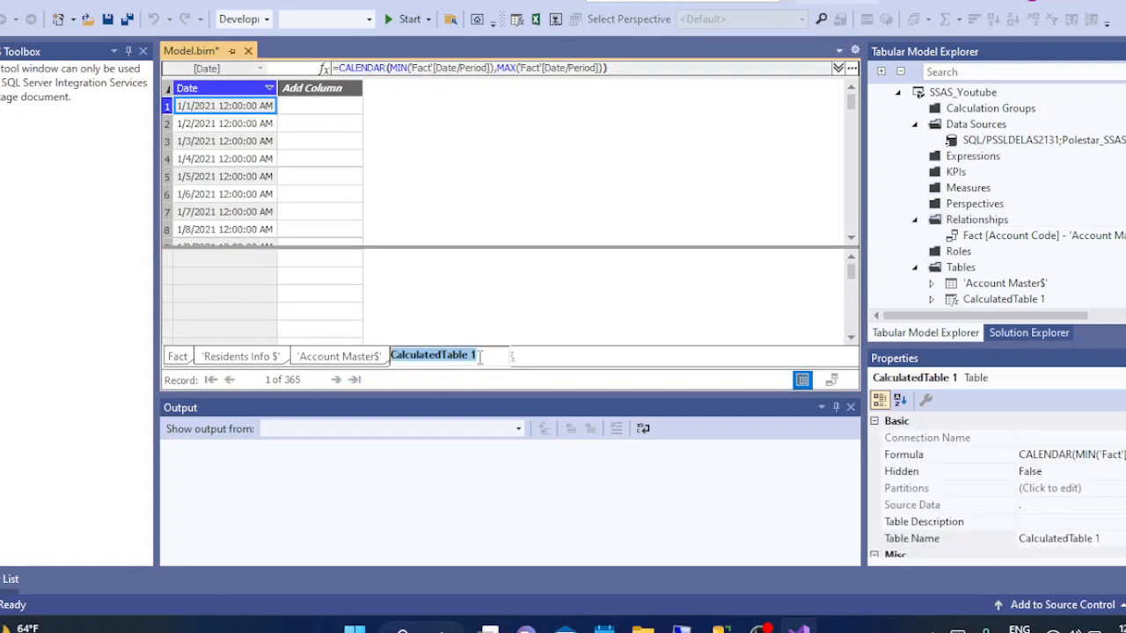
type("Calendar")
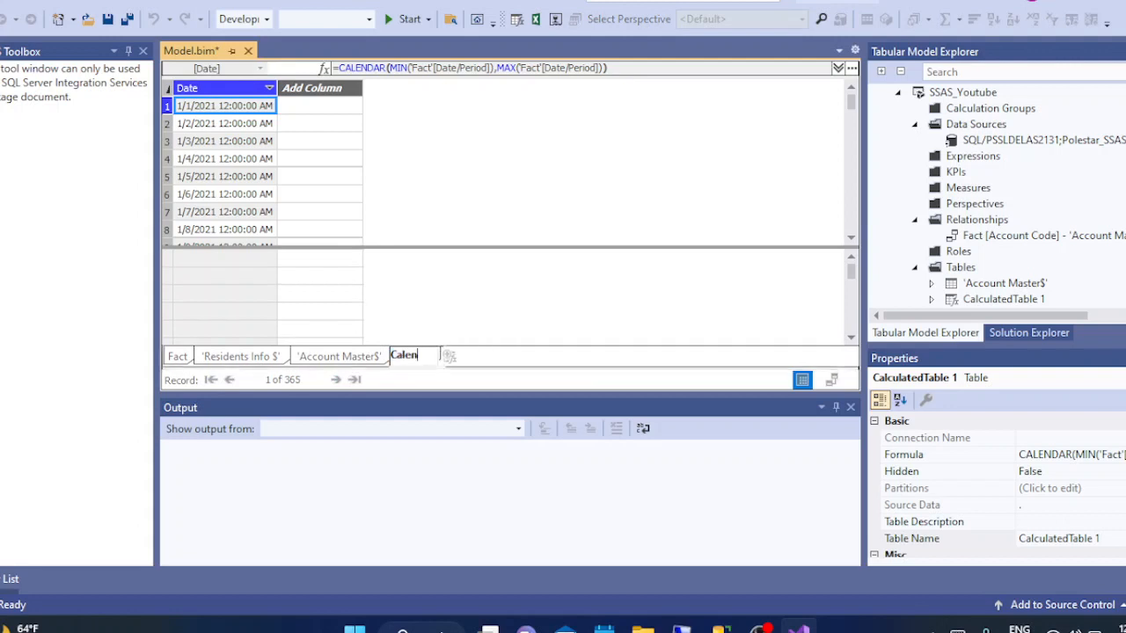
key("Return")
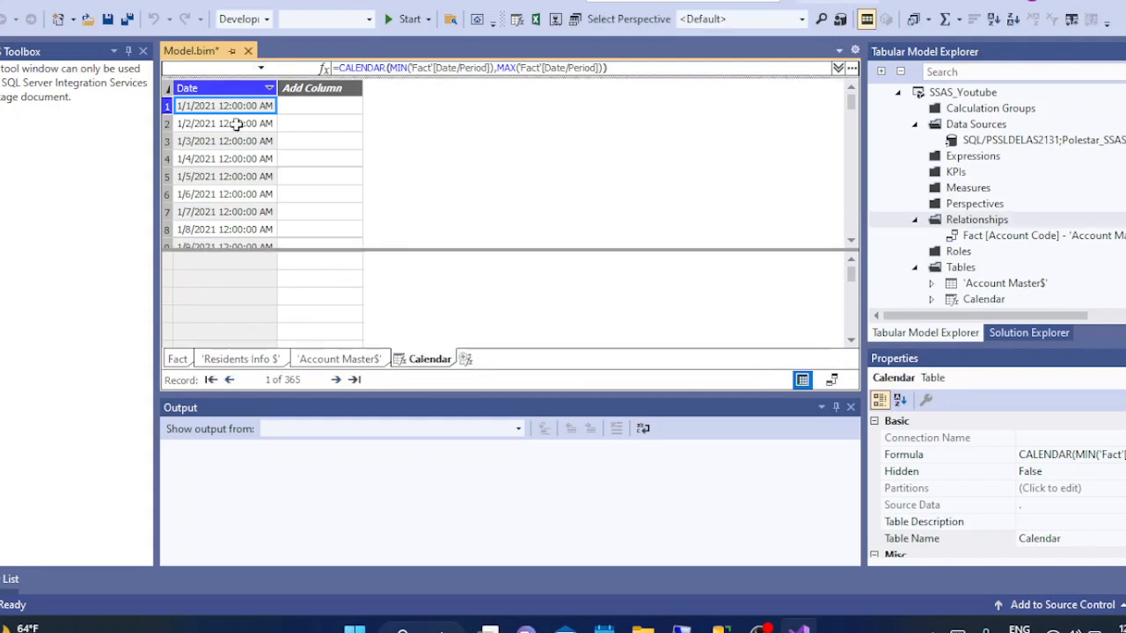
- Set the data format of the Calendar table's Date column to Short Date
left_click(216, 87)
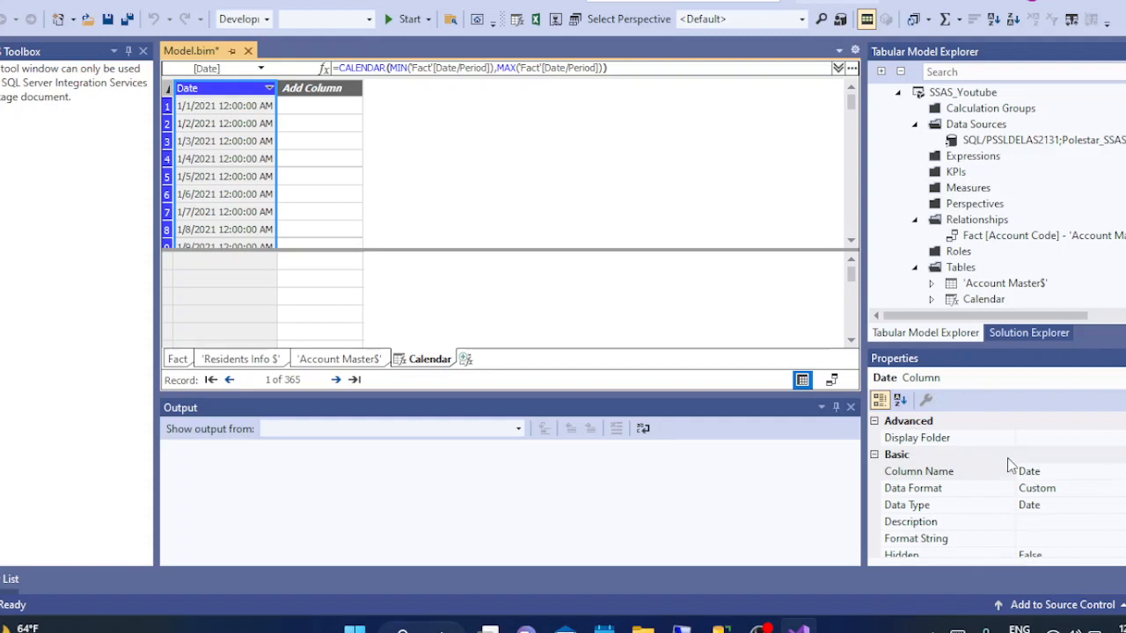
left_click(1055, 475)
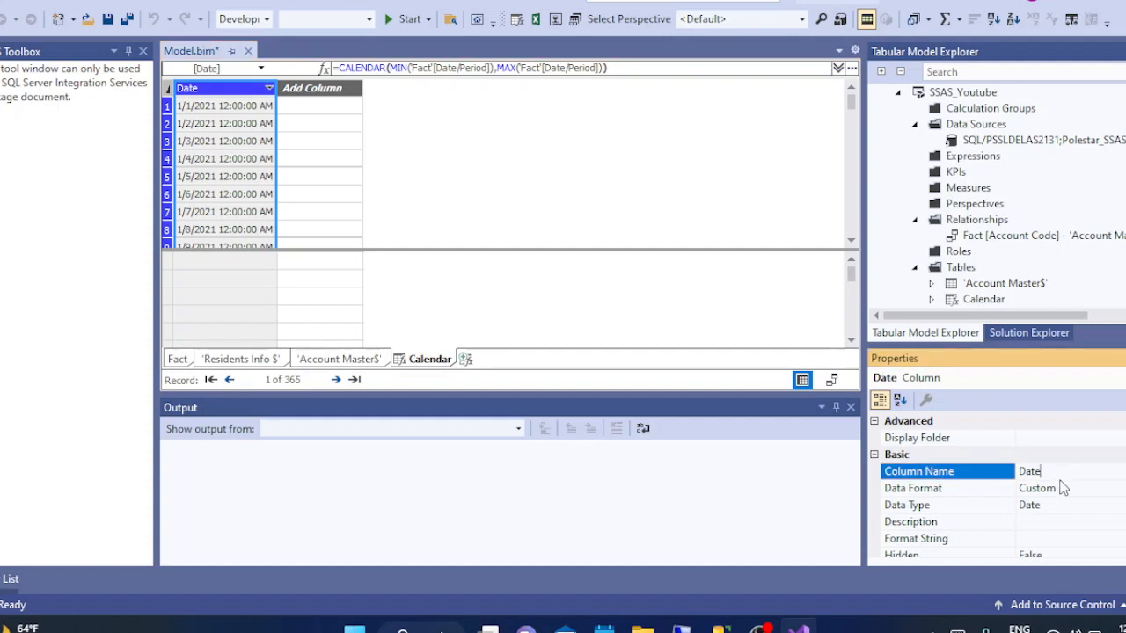
left_click(1061, 489)
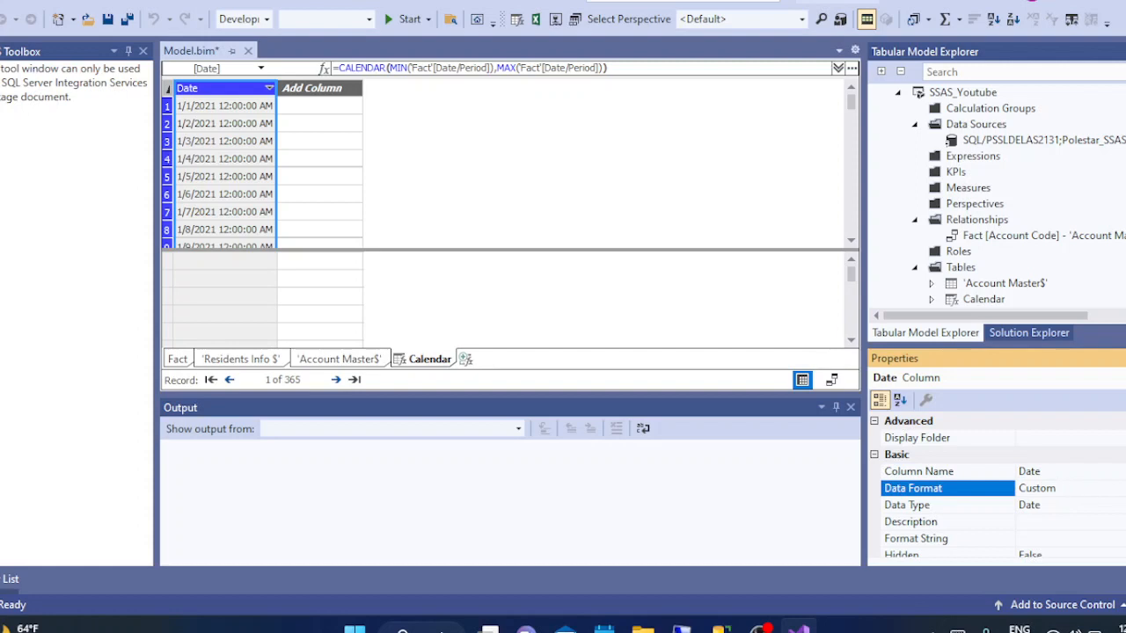
left_click(1124, 488)
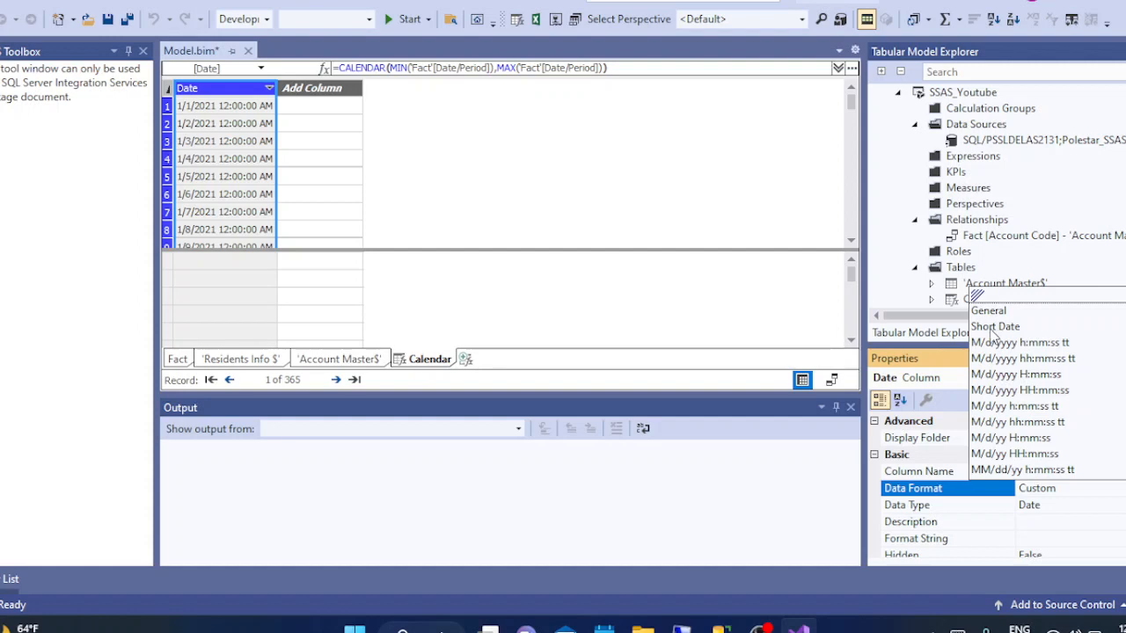
left_click(994, 328)
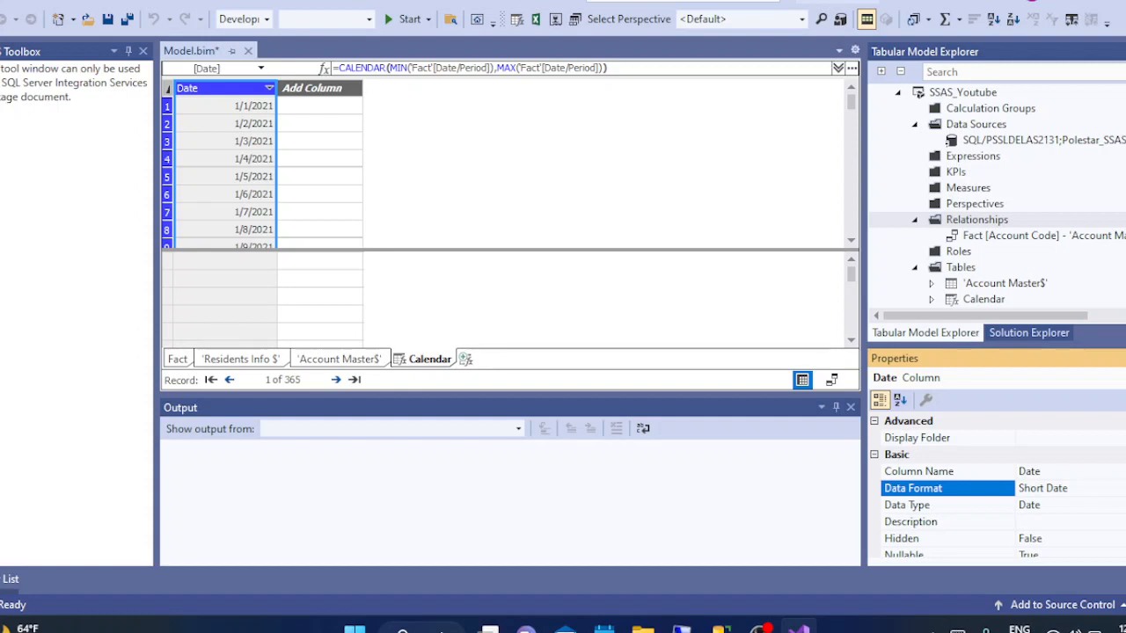
- Review the other data formats and the data types offered for the Calendar table's Date column, keeping the current choices
left_click(1125, 488)
scroll(1066, 410, "down", 12)
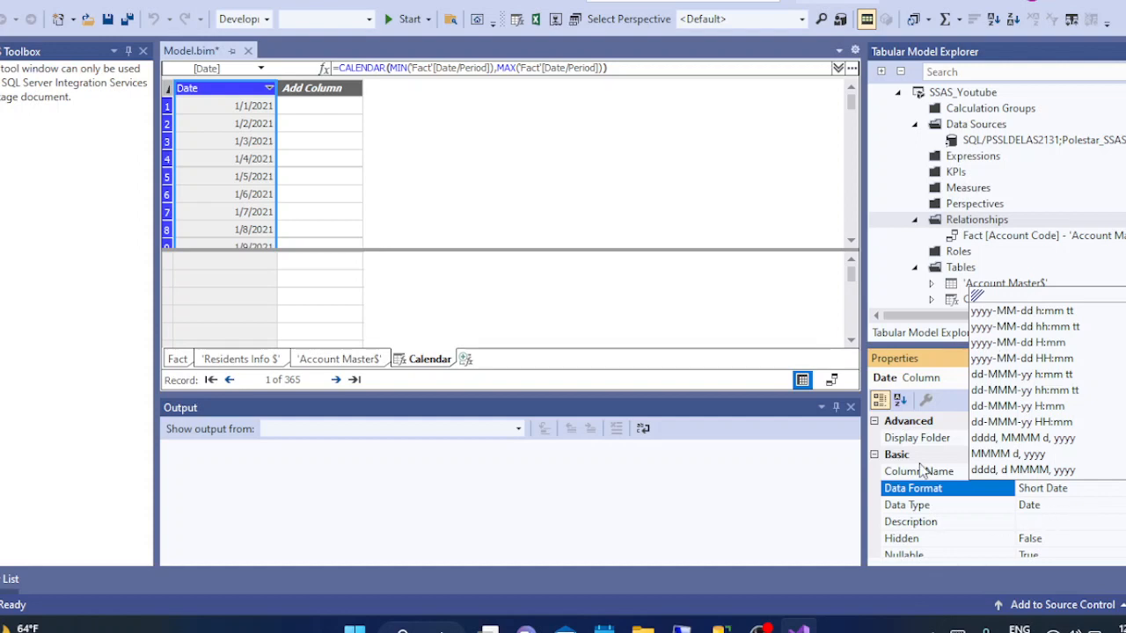
left_click(961, 521)
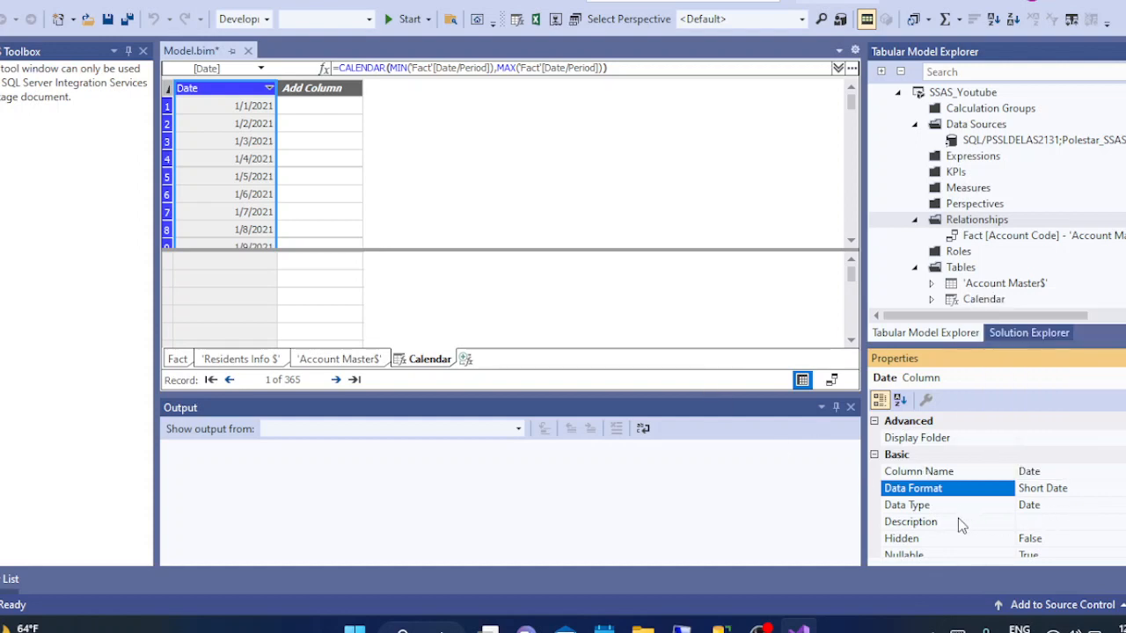
left_click(1052, 507)
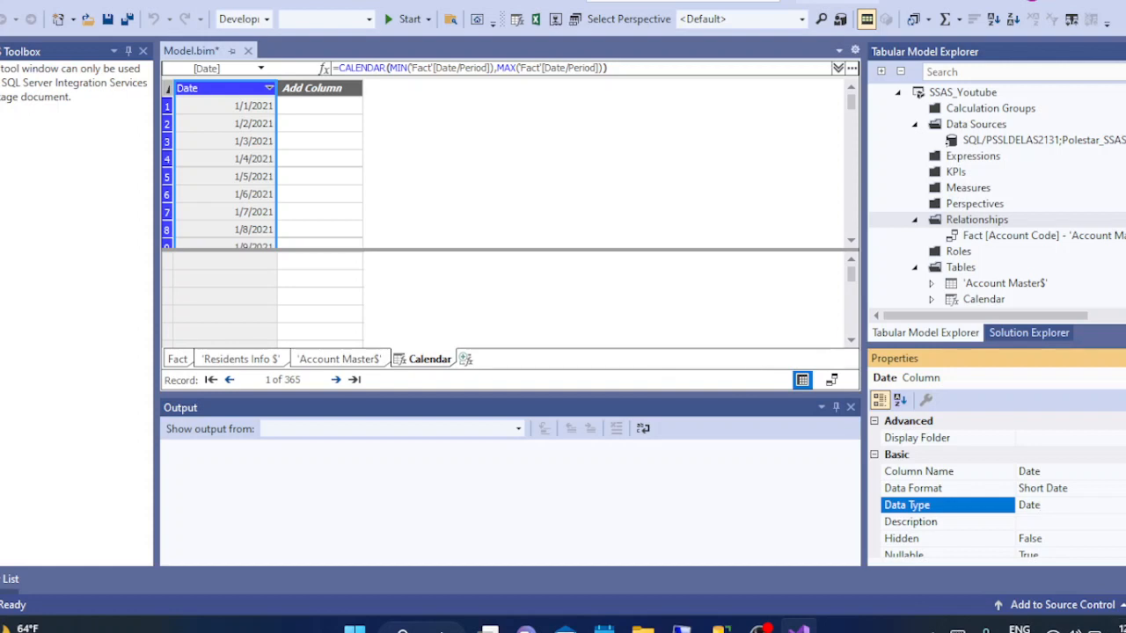
left_click(1119, 505)
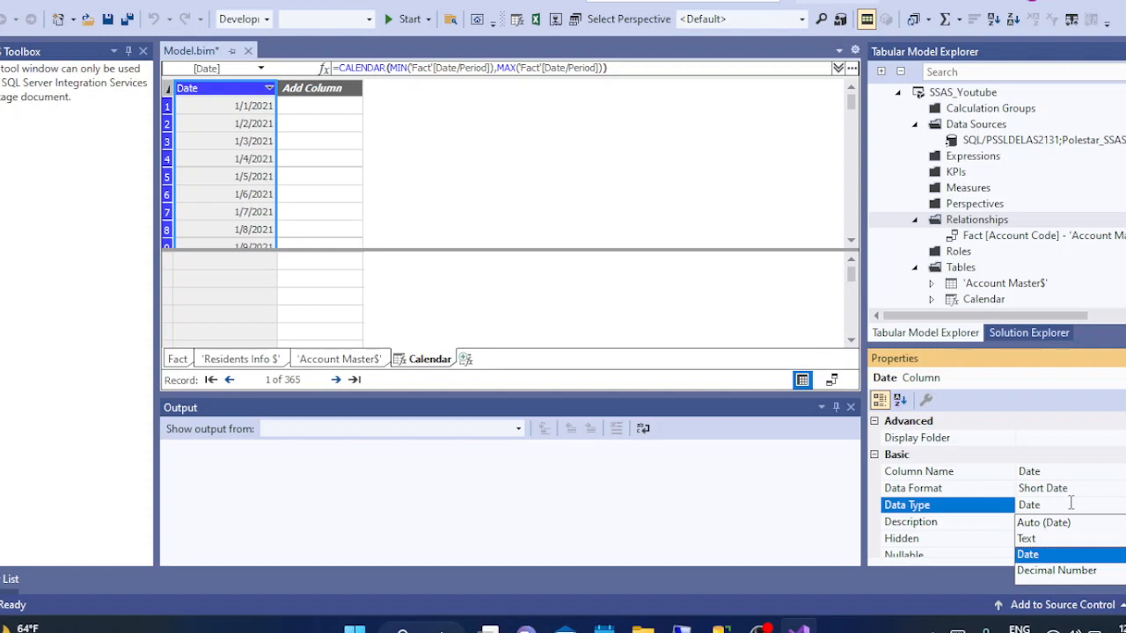
left_click(345, 278)
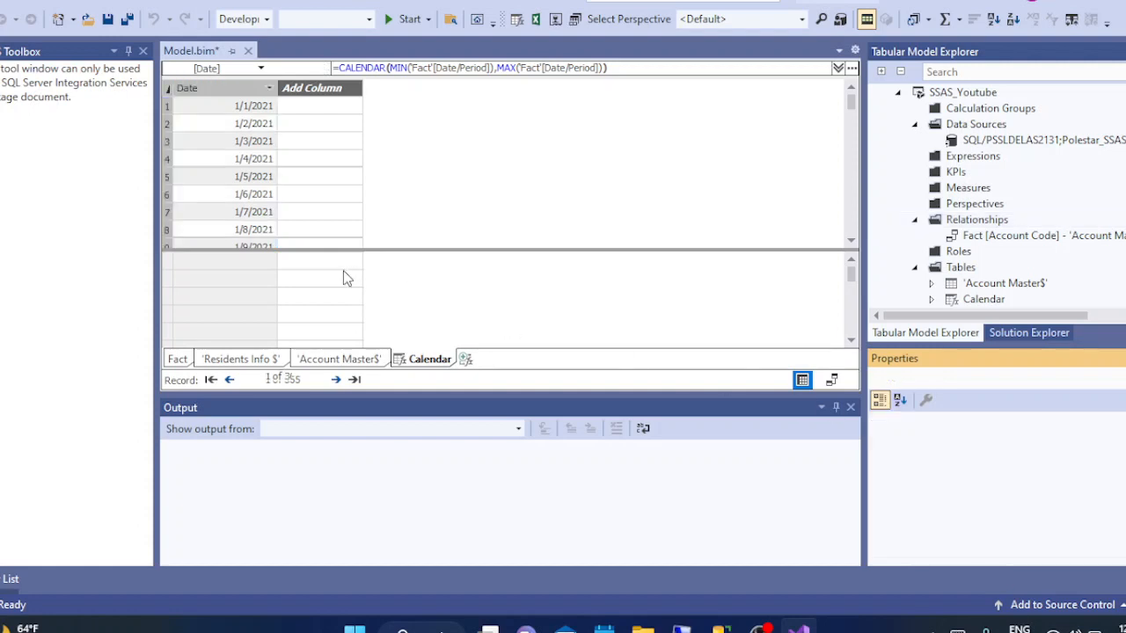
left_click(214, 88)
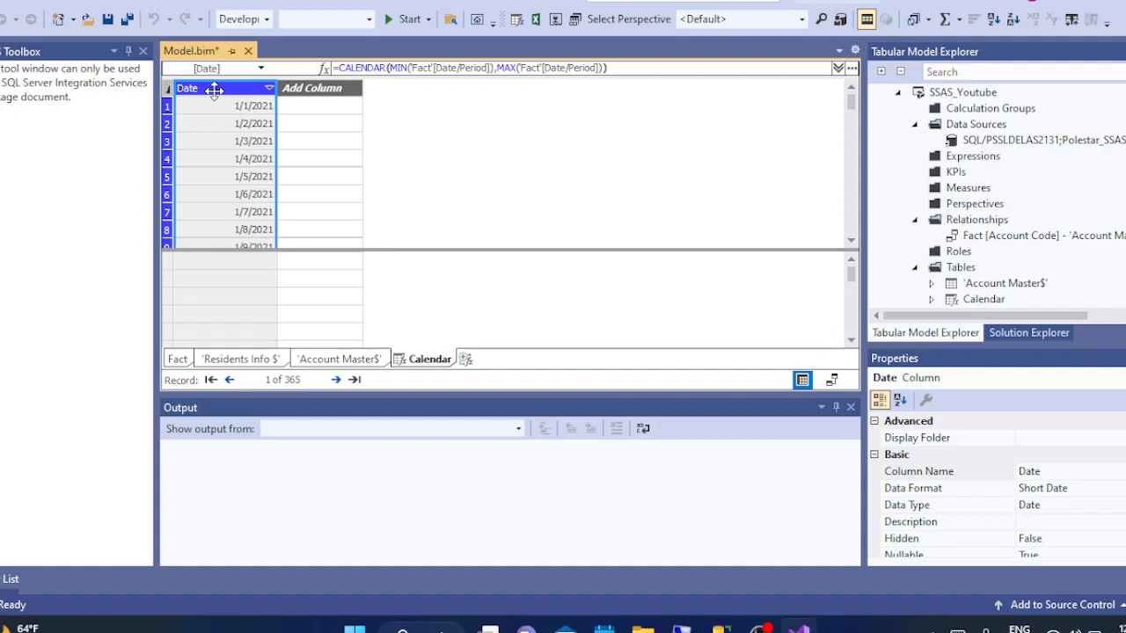
- Add a calculated column named Month to the Calendar table with the formula MONTH('Calendar'[Date])
left_click(318, 88)
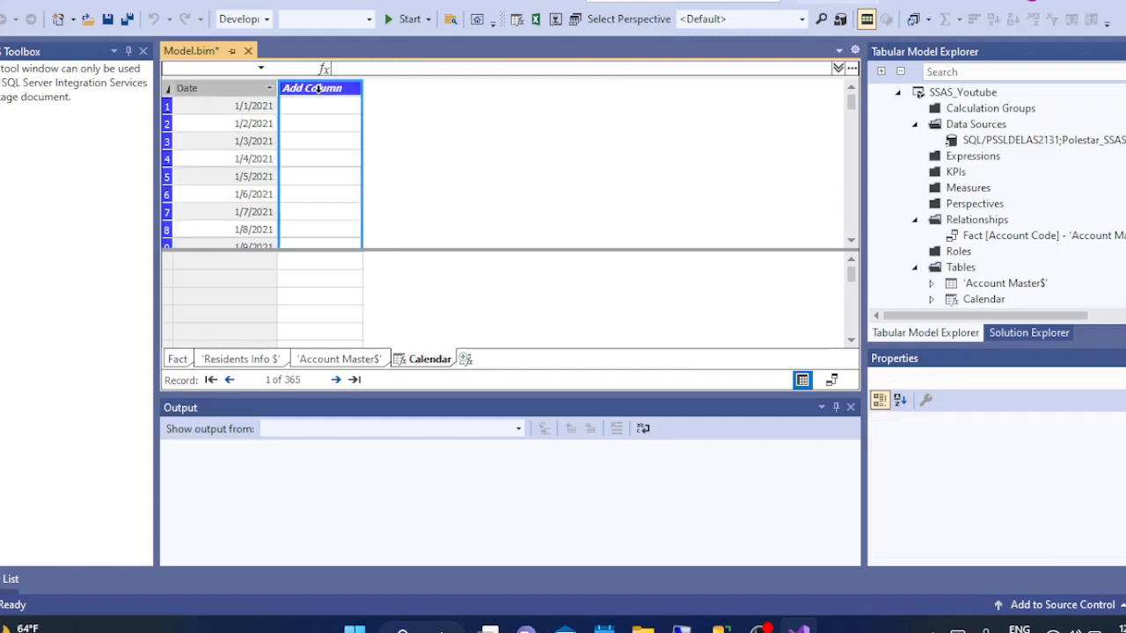
left_click(355, 195)
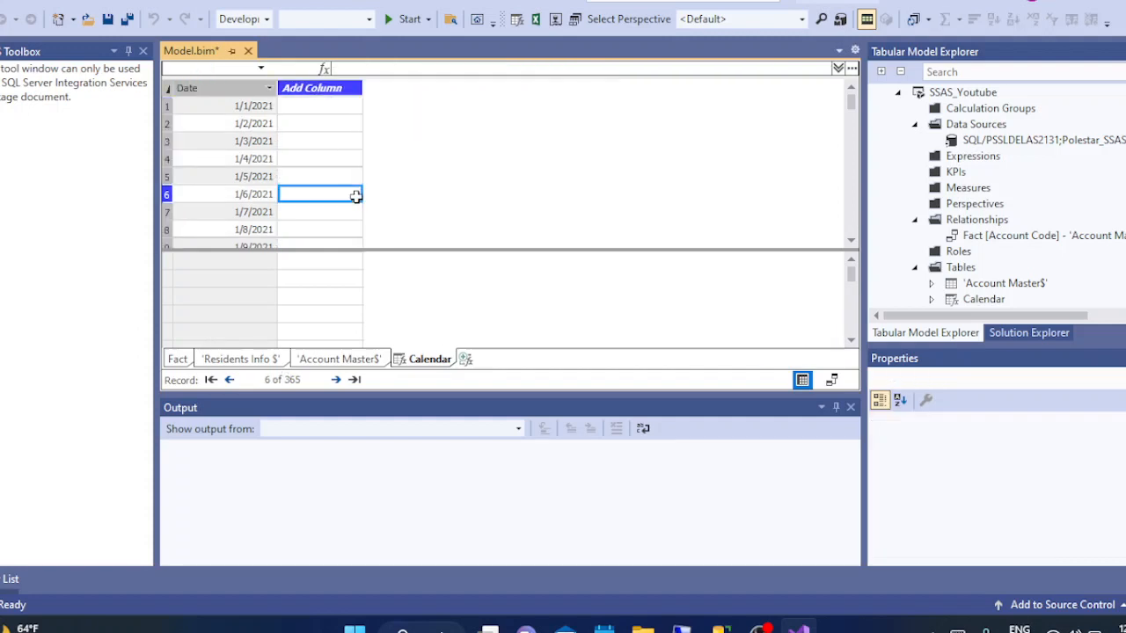
left_click(305, 87)
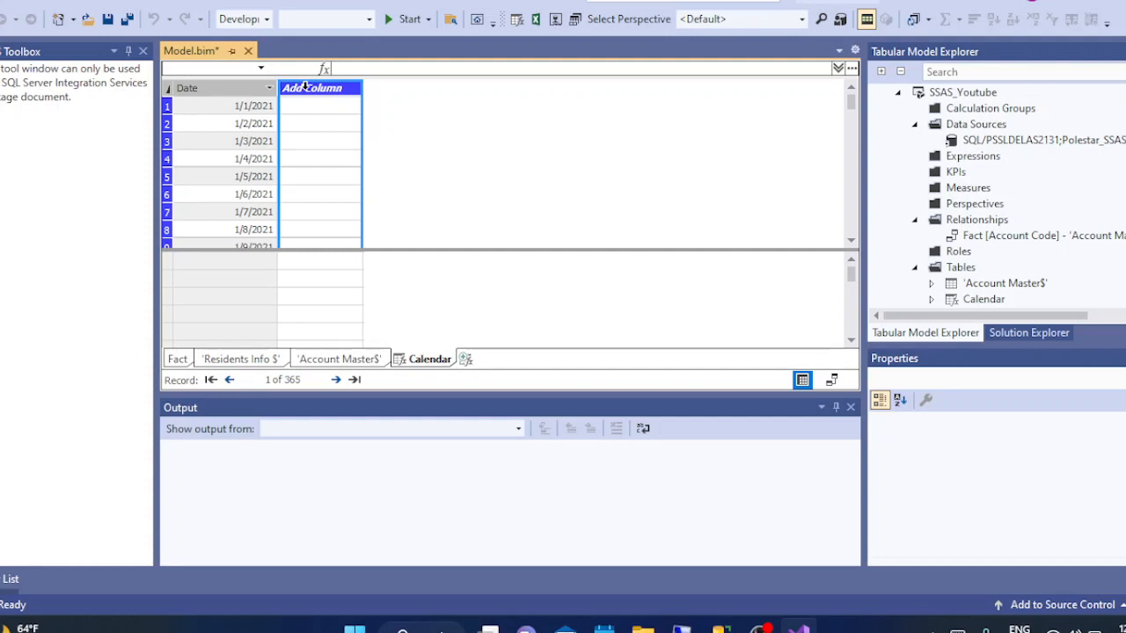
left_click(364, 68)
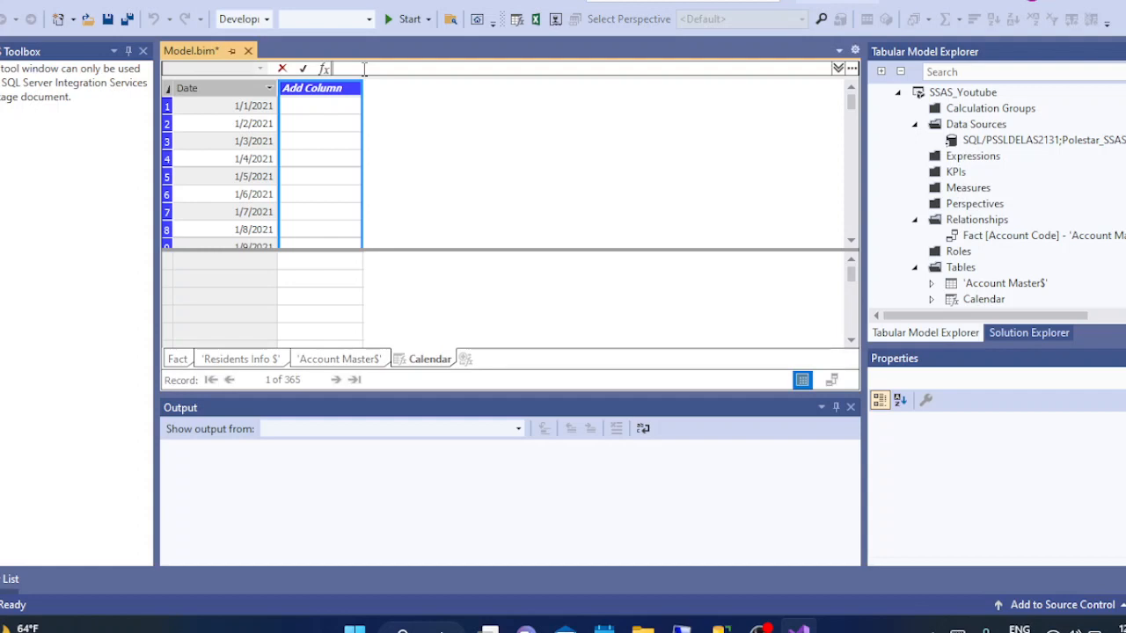
type("Month:=")
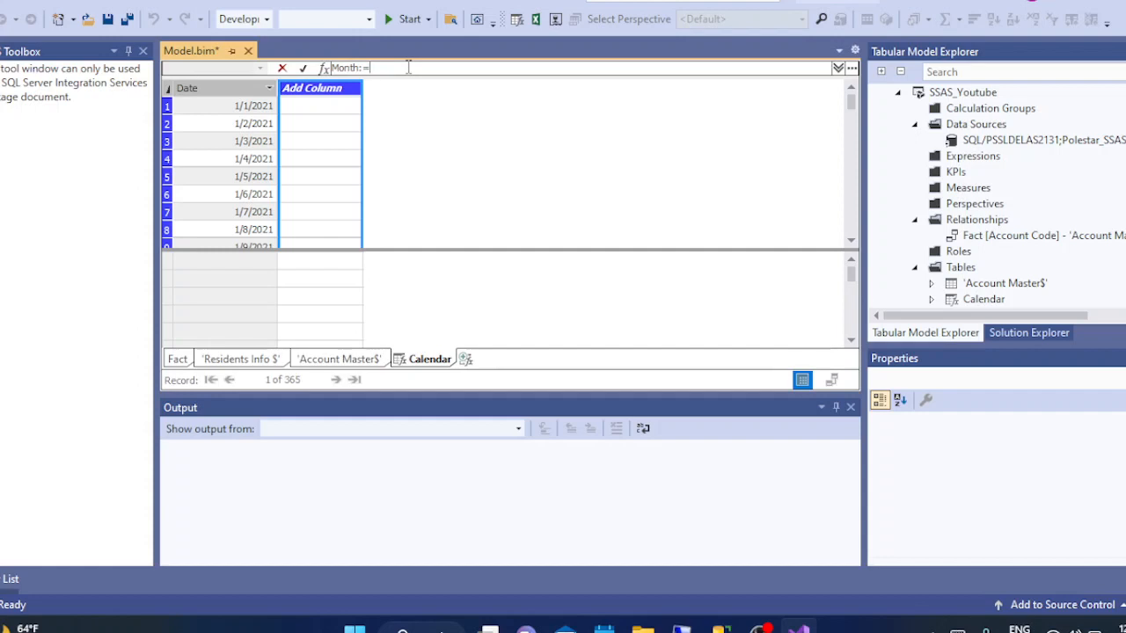
type("Mon")
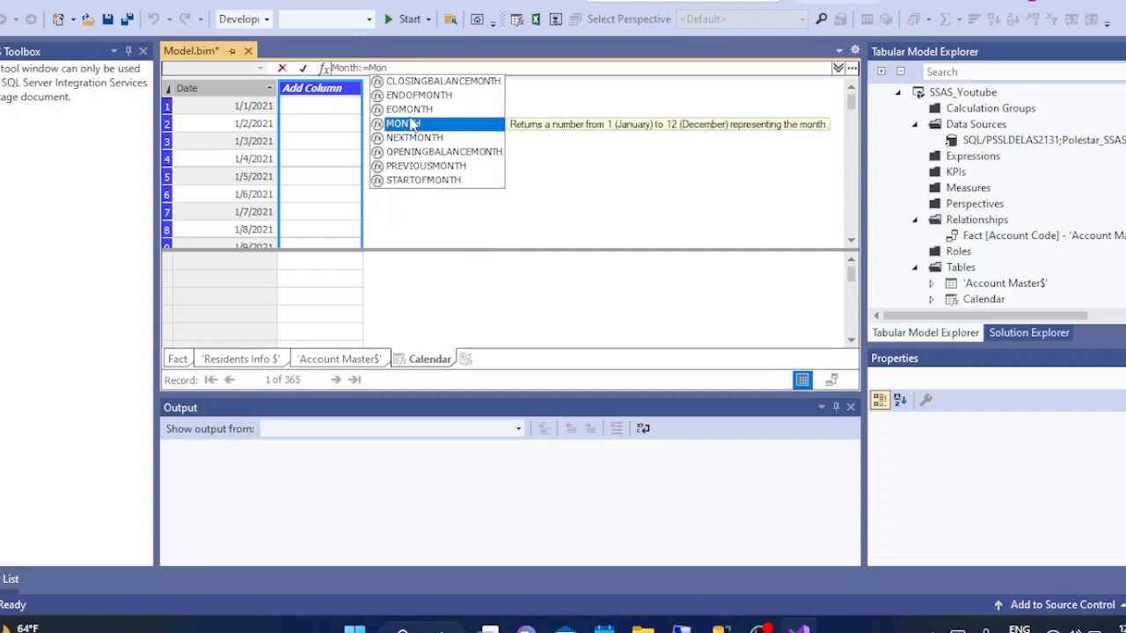
double_click(406, 124)
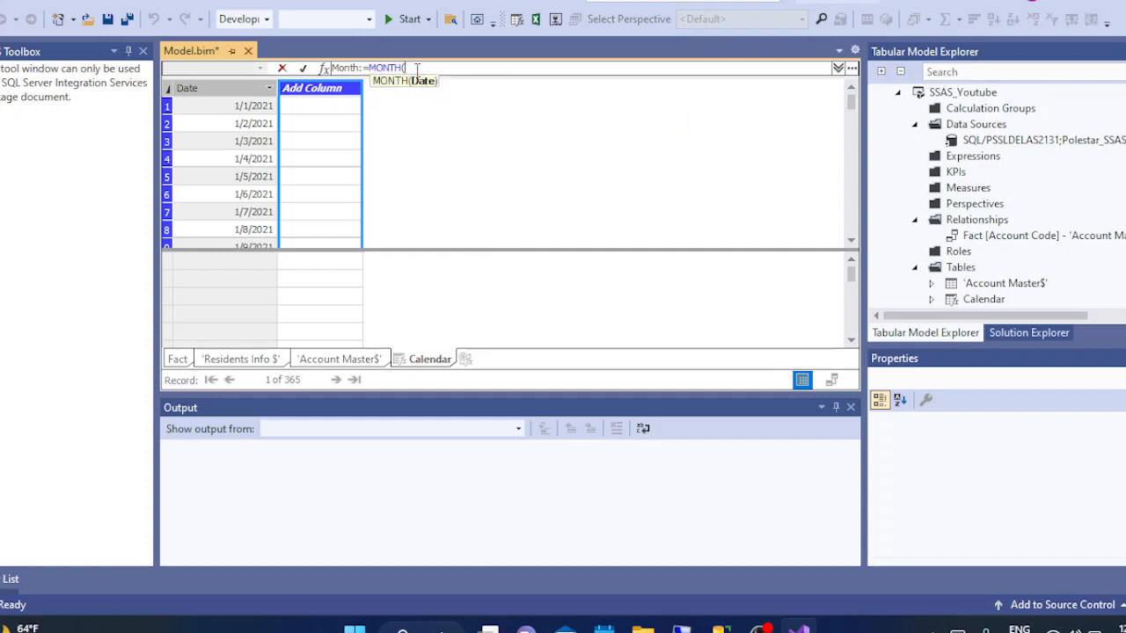
type("Date")
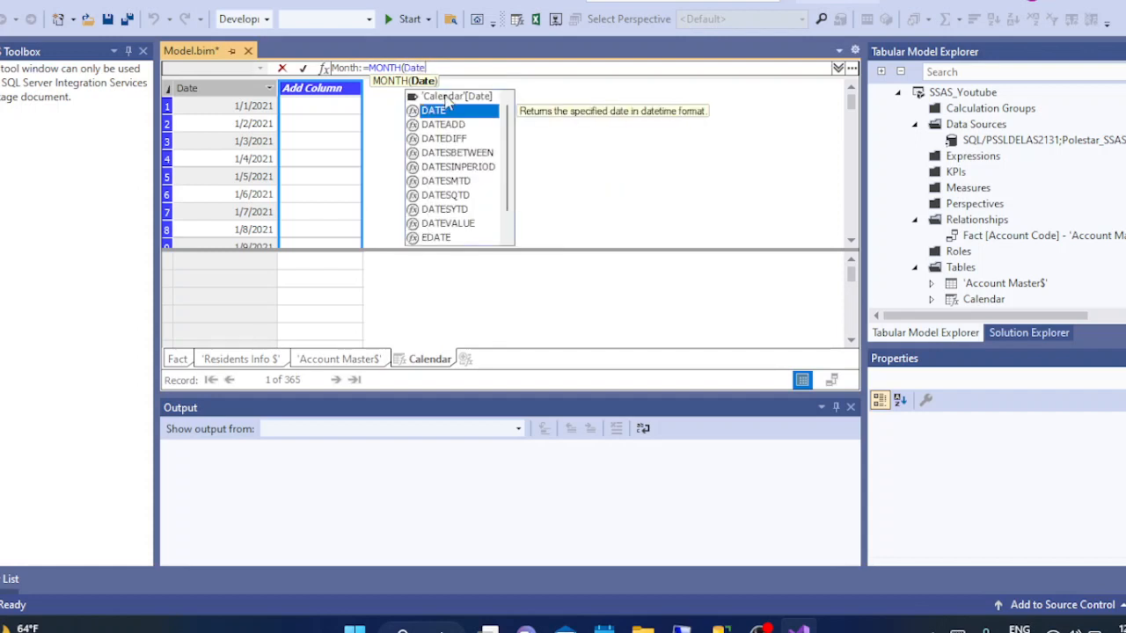
left_click(446, 99)
double_click(446, 99)
type(")")
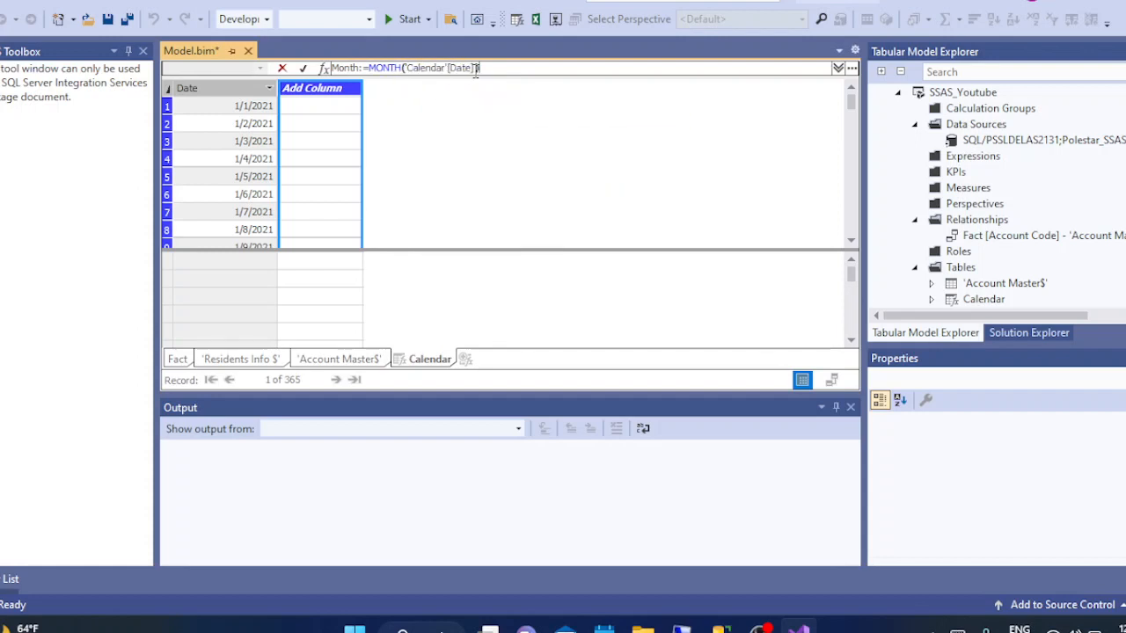
key("Return")
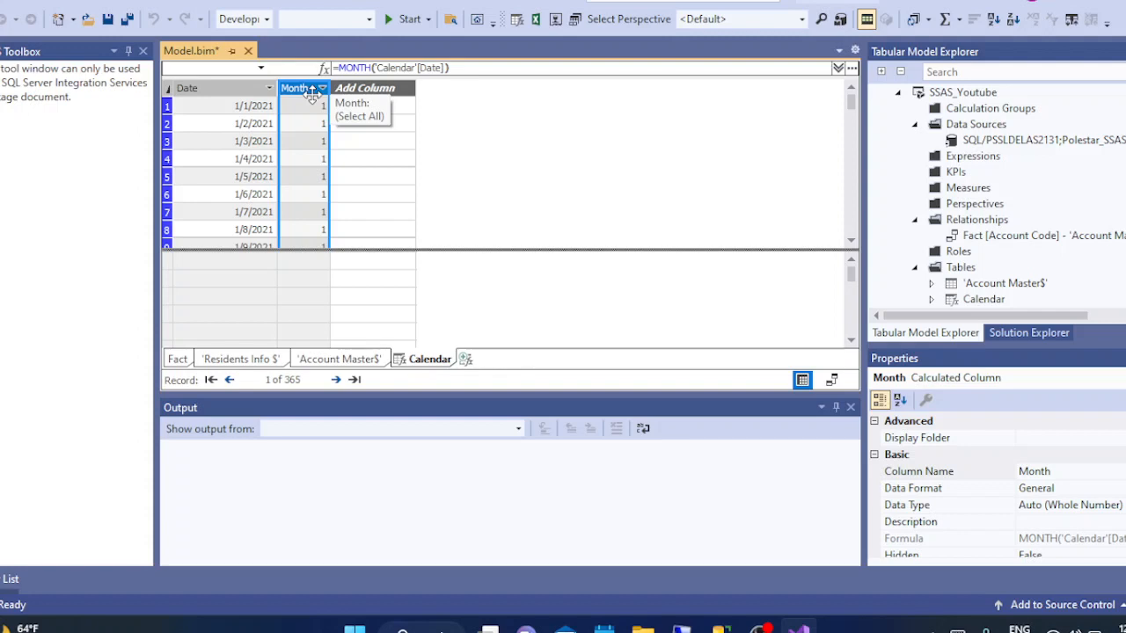
- Check the Month column's formula and review the available column commands, including the sort options, without applying any
left_click(356, 89)
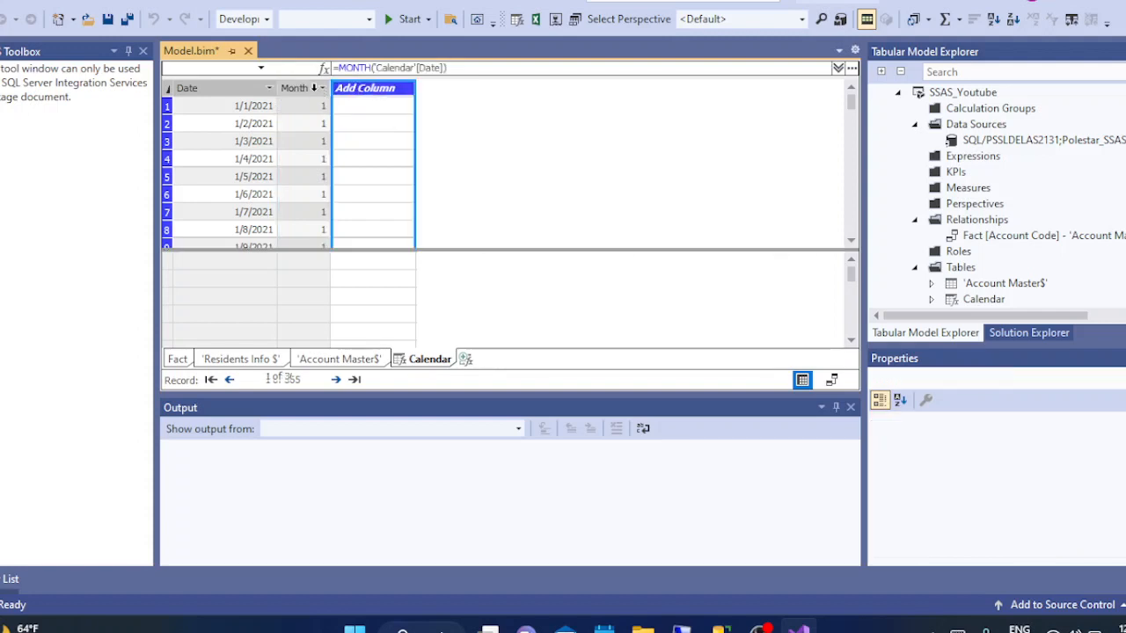
left_click(308, 89)
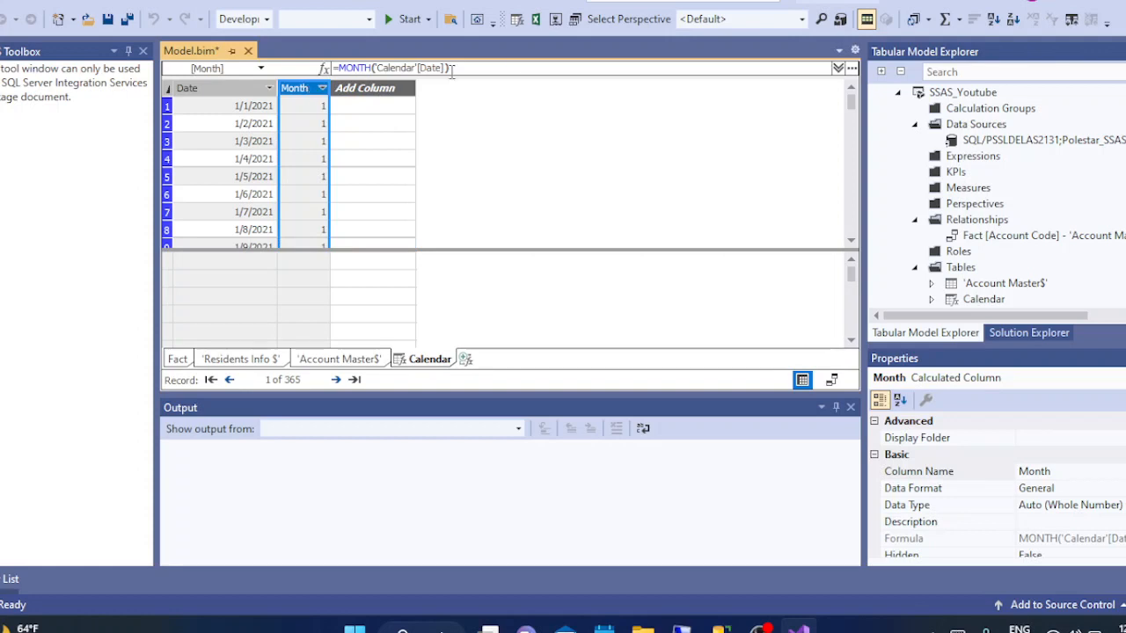
left_click(438, 2)
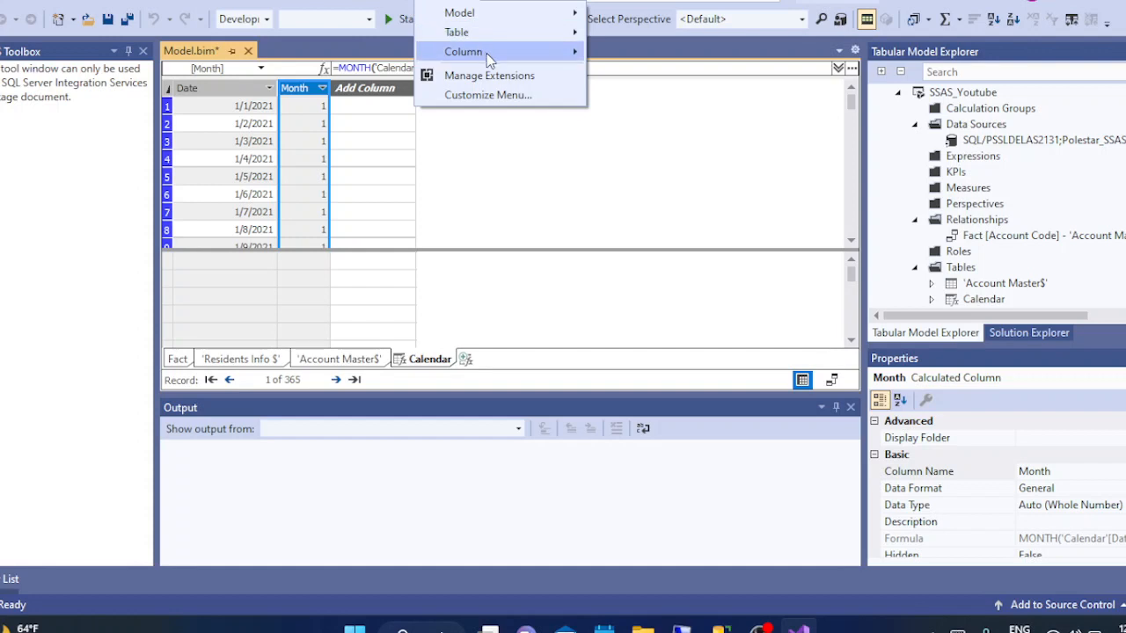
mouse_move(488, 55)
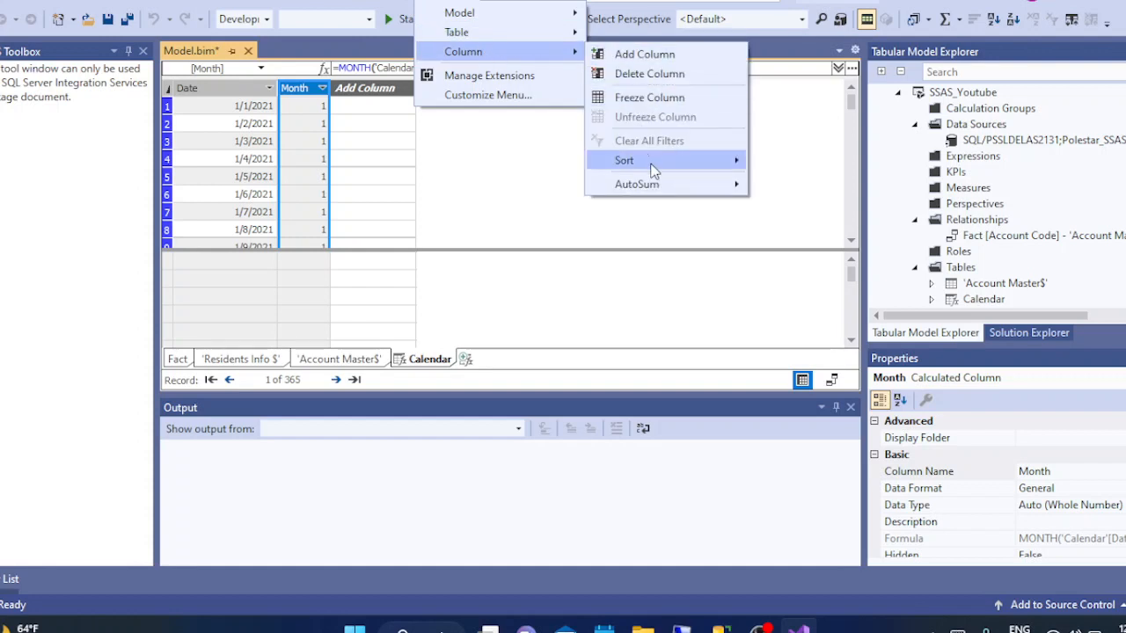
mouse_move(652, 166)
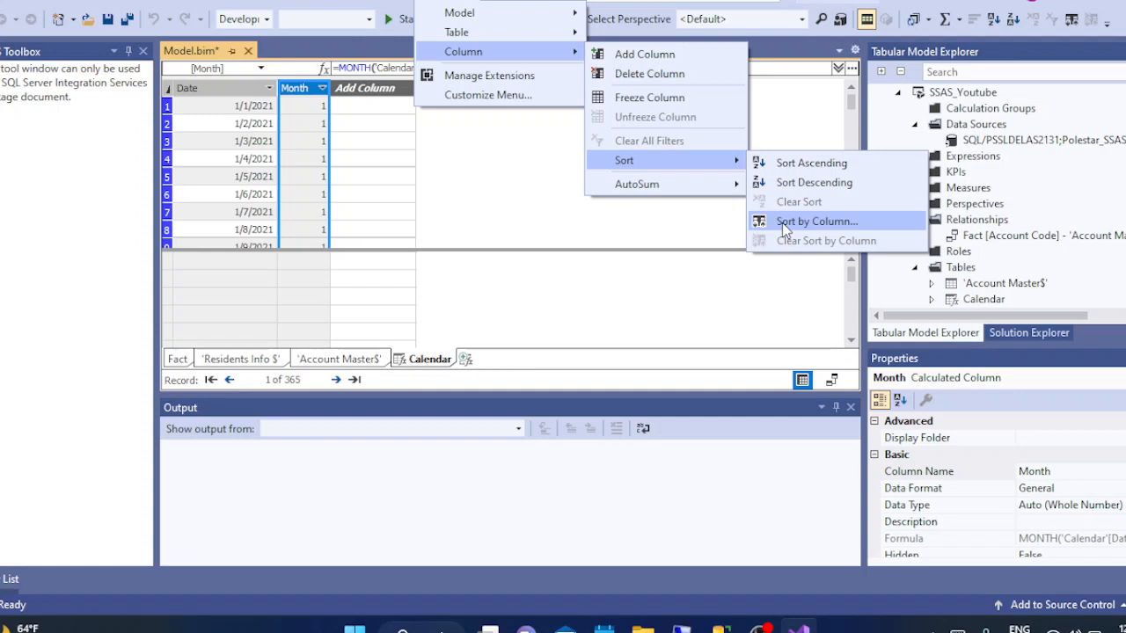
left_click(693, 221)
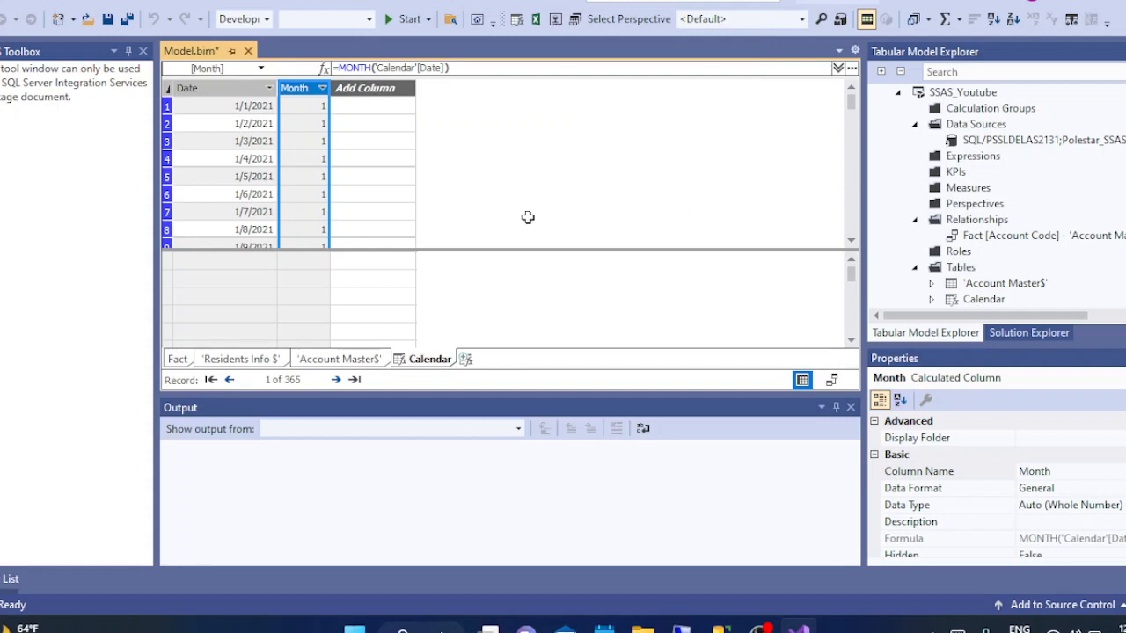
- Examine the measure grid cells beneath the columns of the Calendar and 'Account Master$' tables
left_click(299, 285)
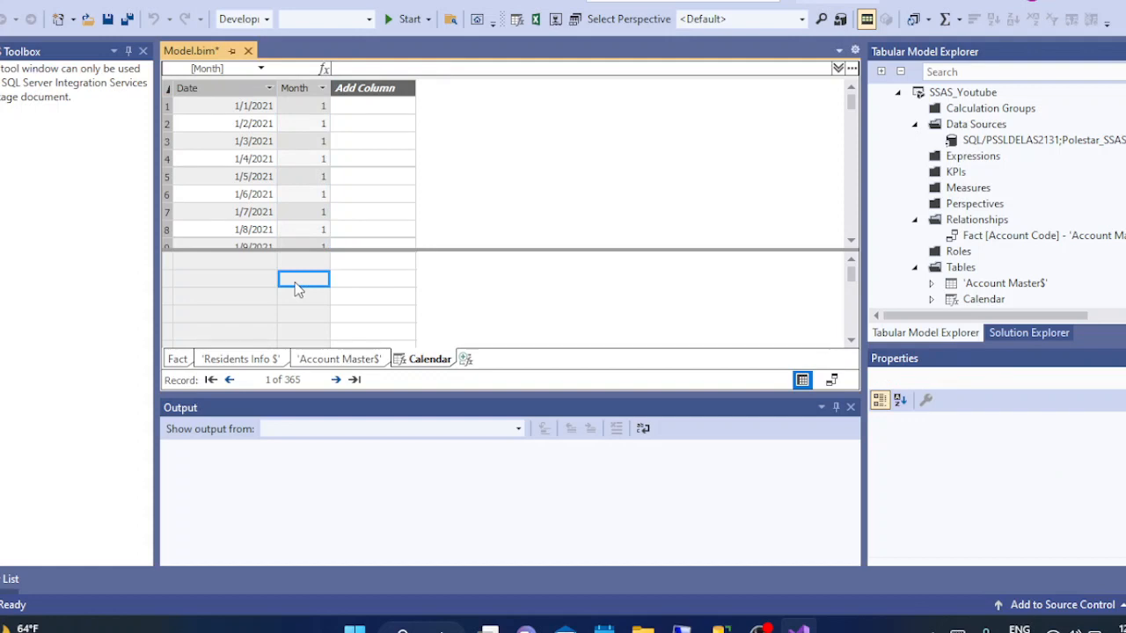
left_click(349, 360)
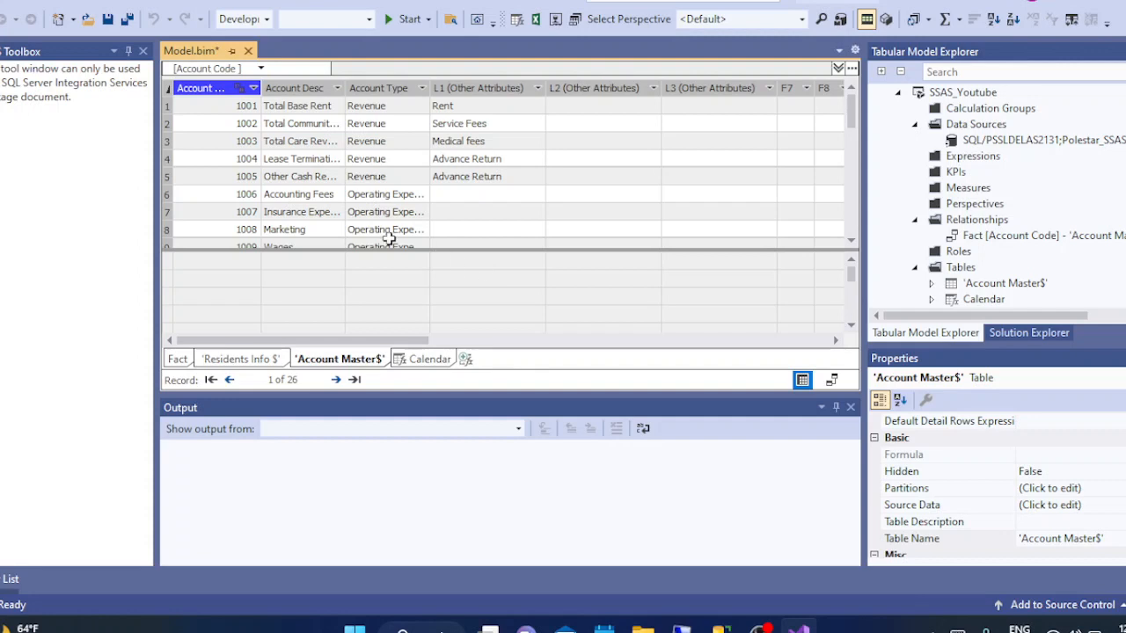
left_click(376, 280)
left_click(465, 280)
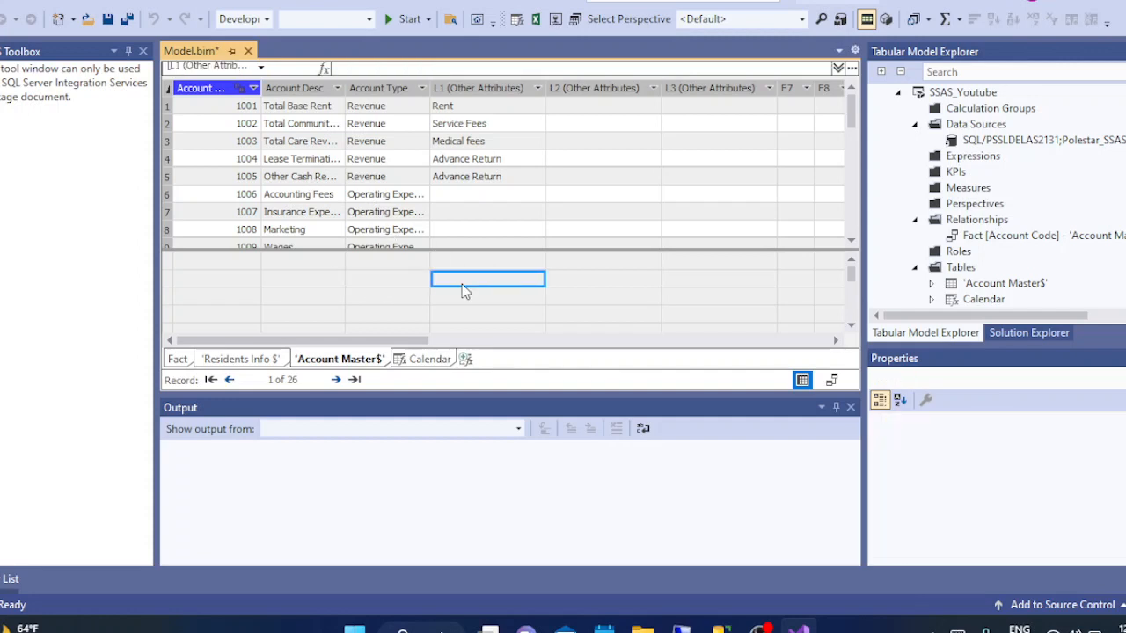
left_click(384, 281)
left_click(325, 277)
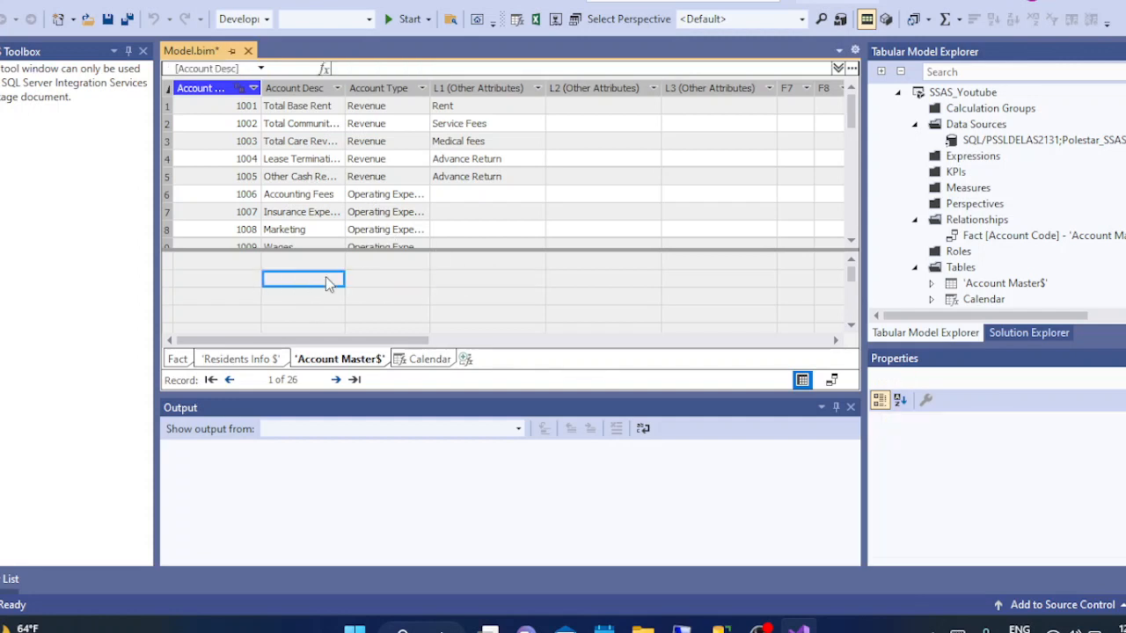
left_click(311, 305)
left_click(378, 305)
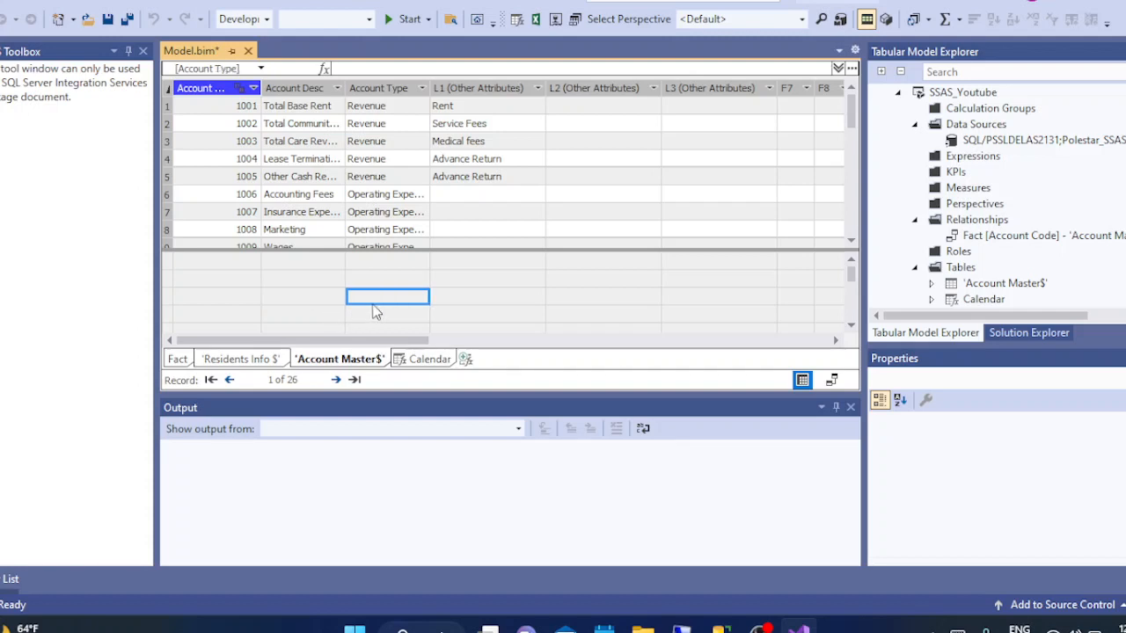
left_click(472, 299)
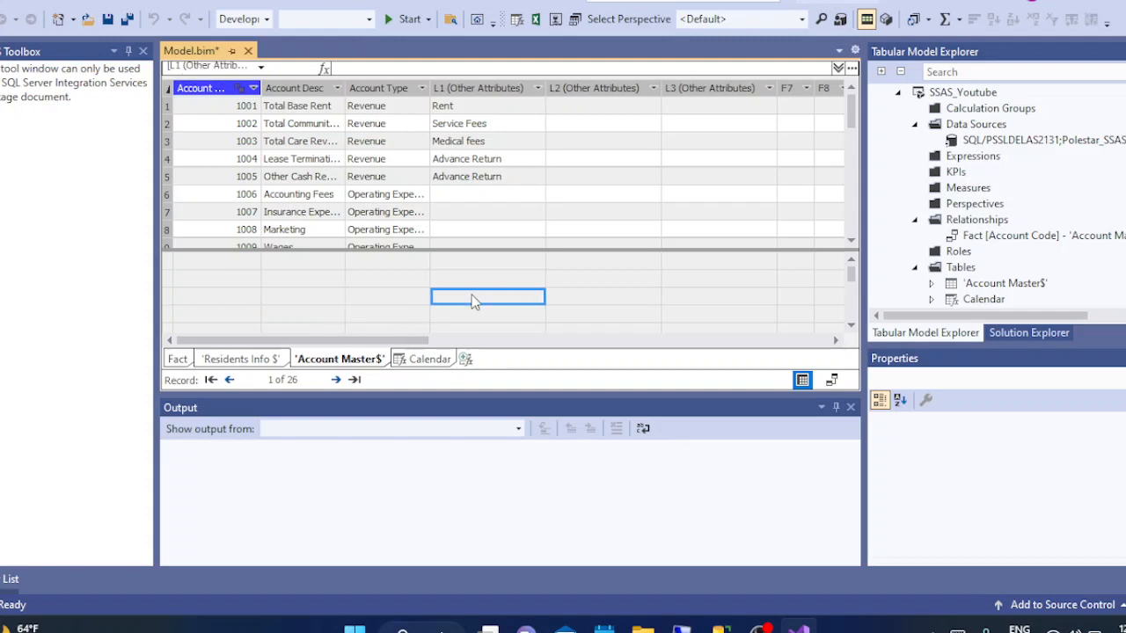
left_click(302, 280)
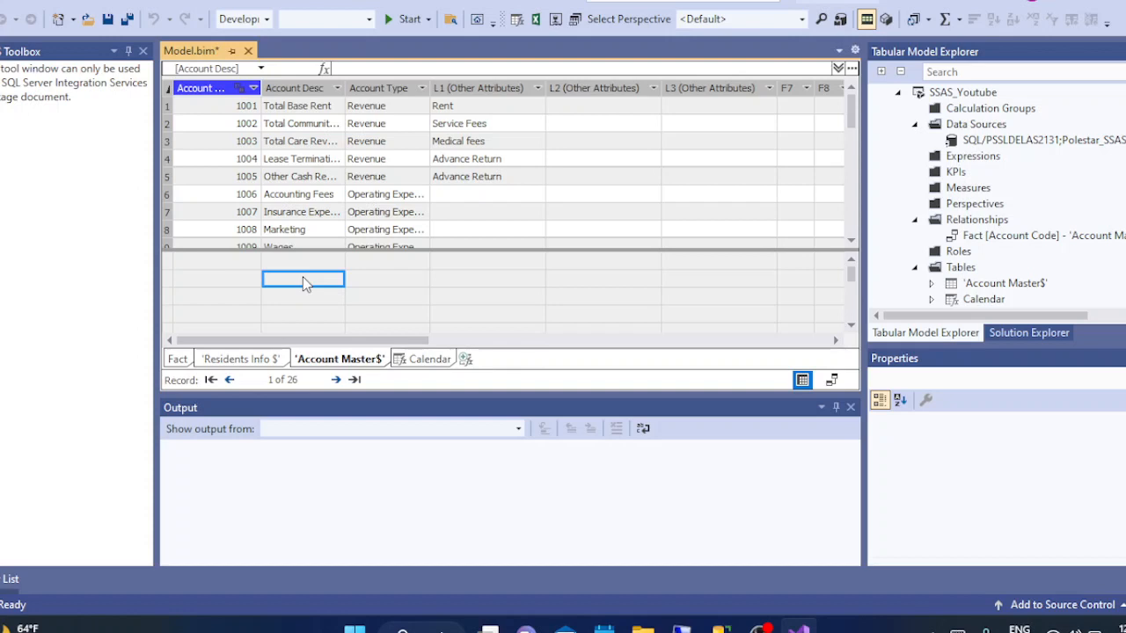
left_click(357, 70)
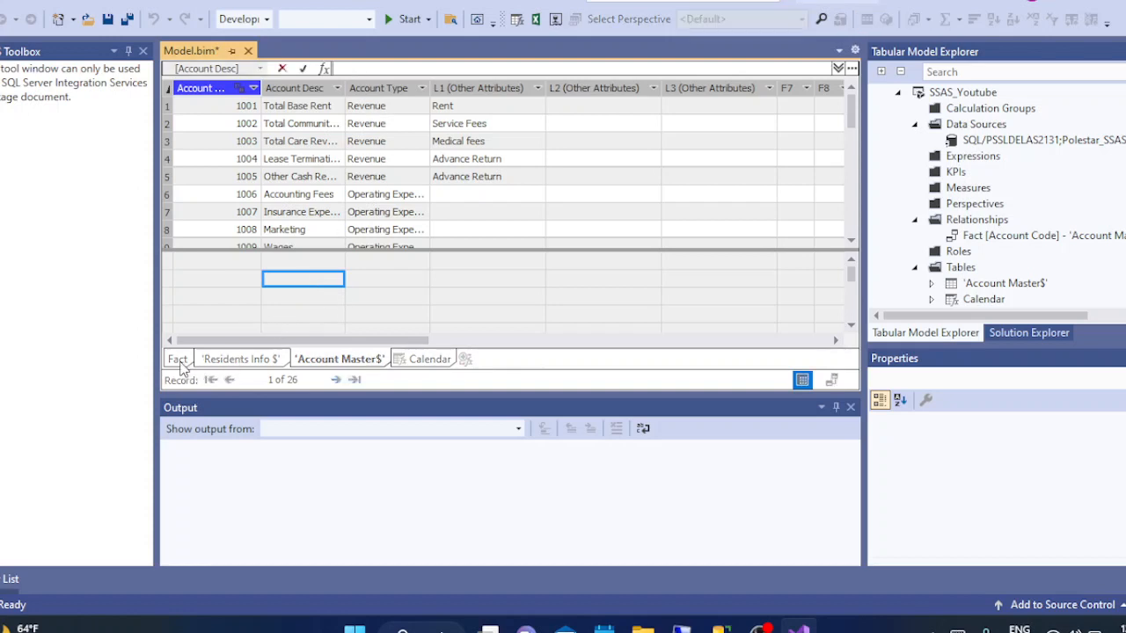
left_click(283, 68)
- Add a measure named Total Amount beneath the Fact table's Amount column with the formula SUM('Fact'[Amount])
left_click(178, 359)
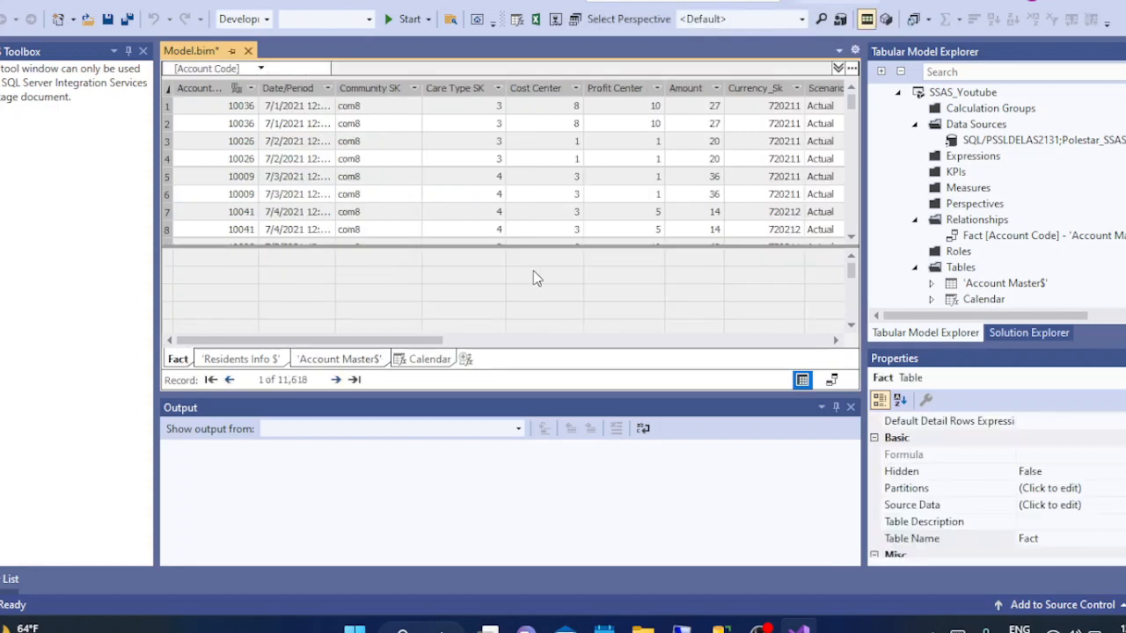
left_click(691, 279)
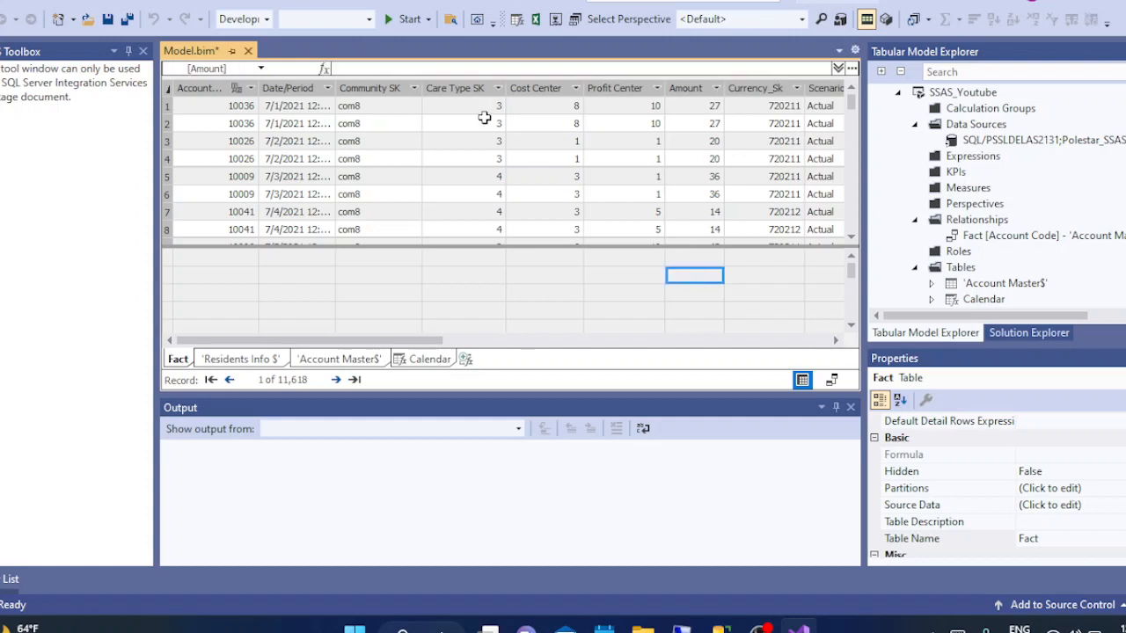
left_click(421, 70)
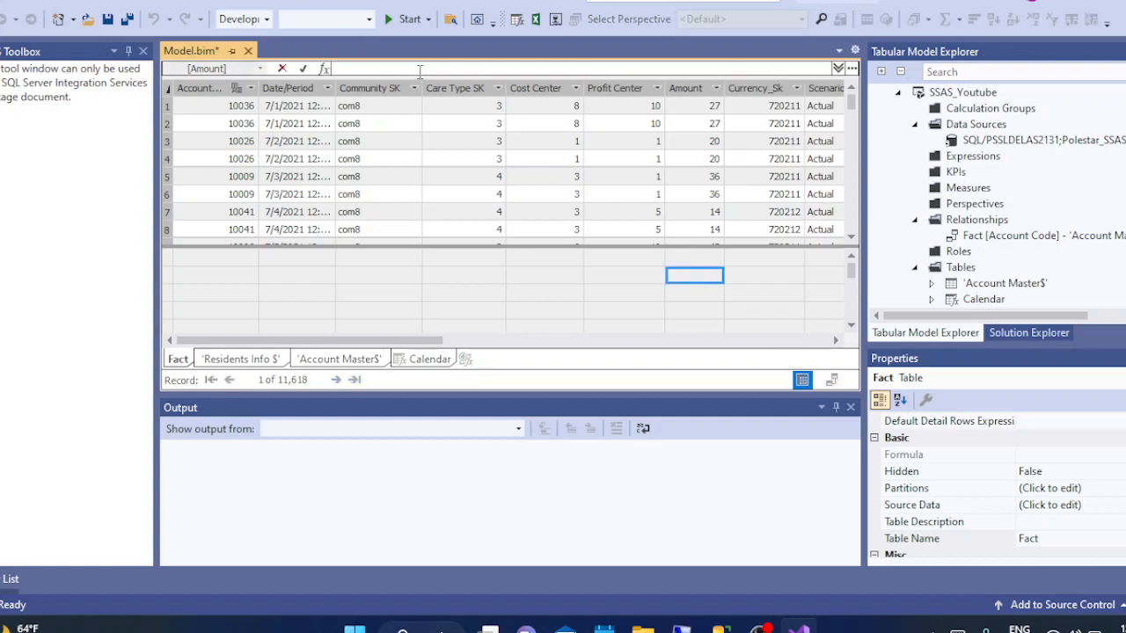
type("Total Amount")
type(":=")
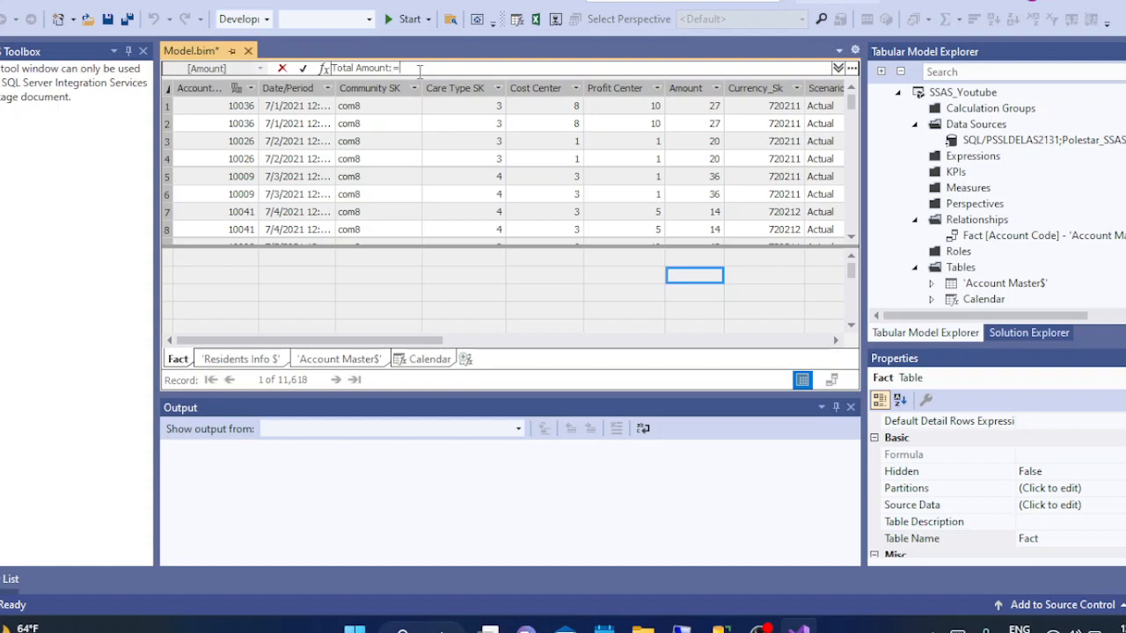
type("Sum")
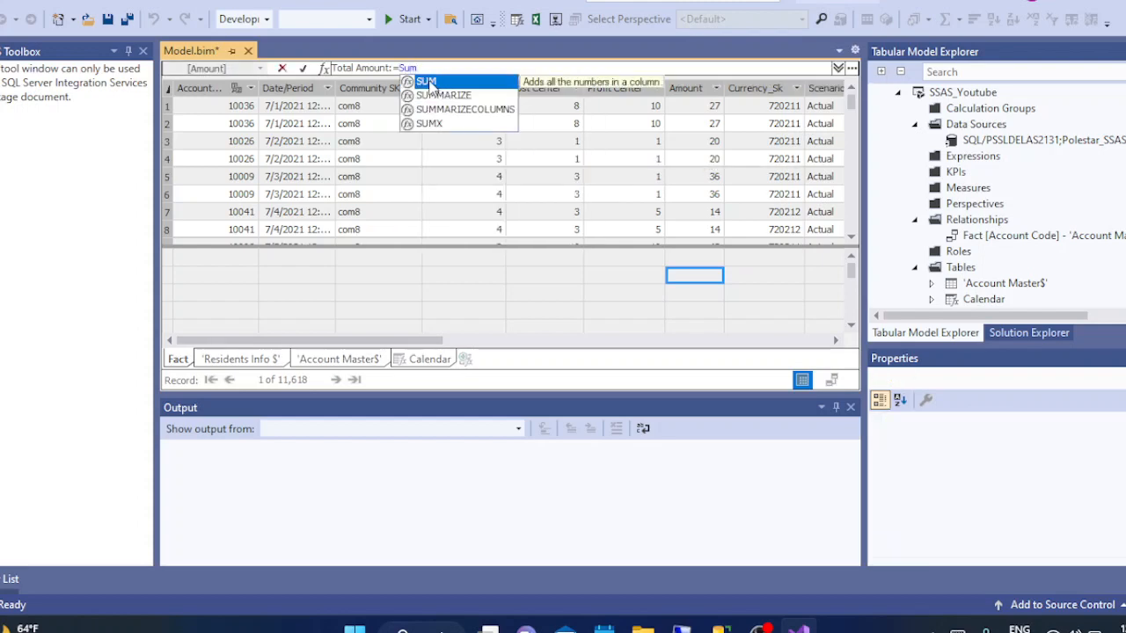
type("(Am")
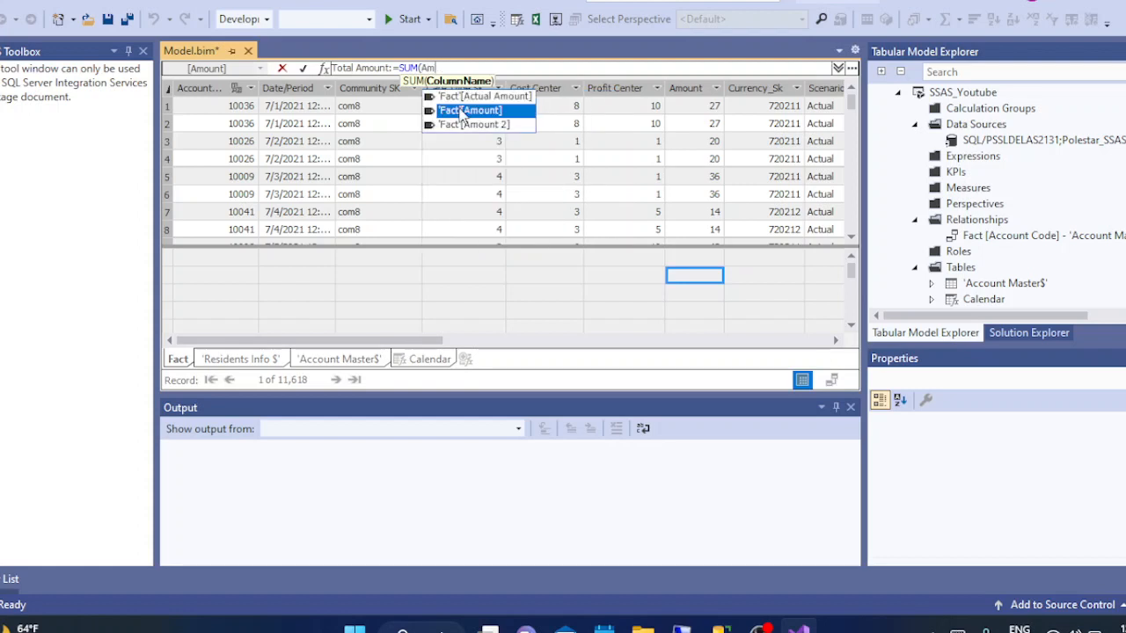
double_click(468, 111)
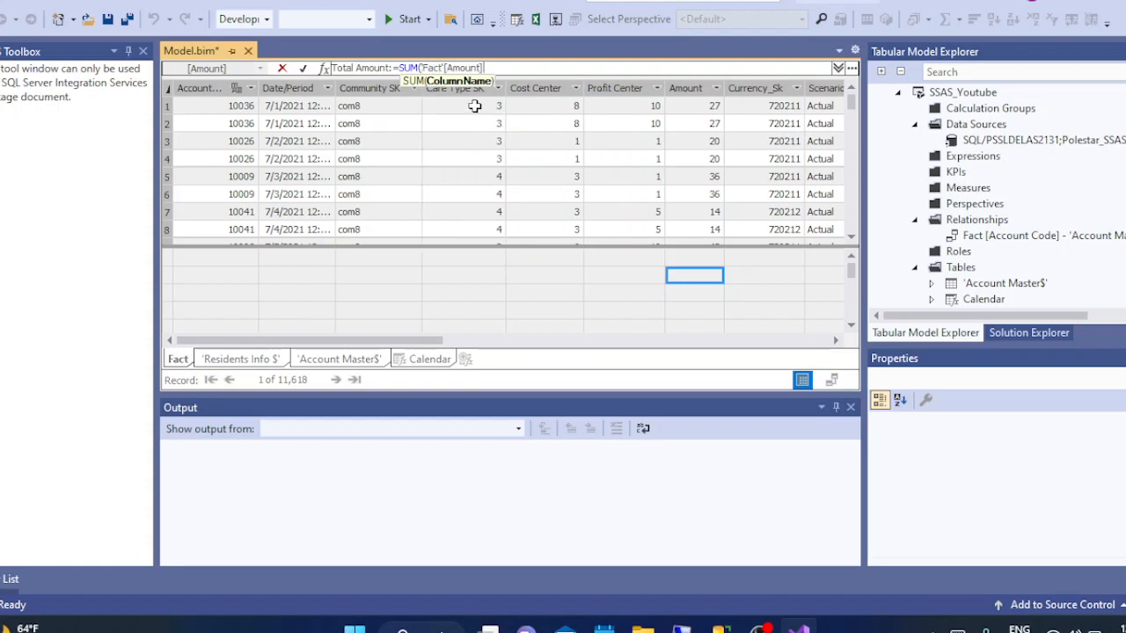
type(")")
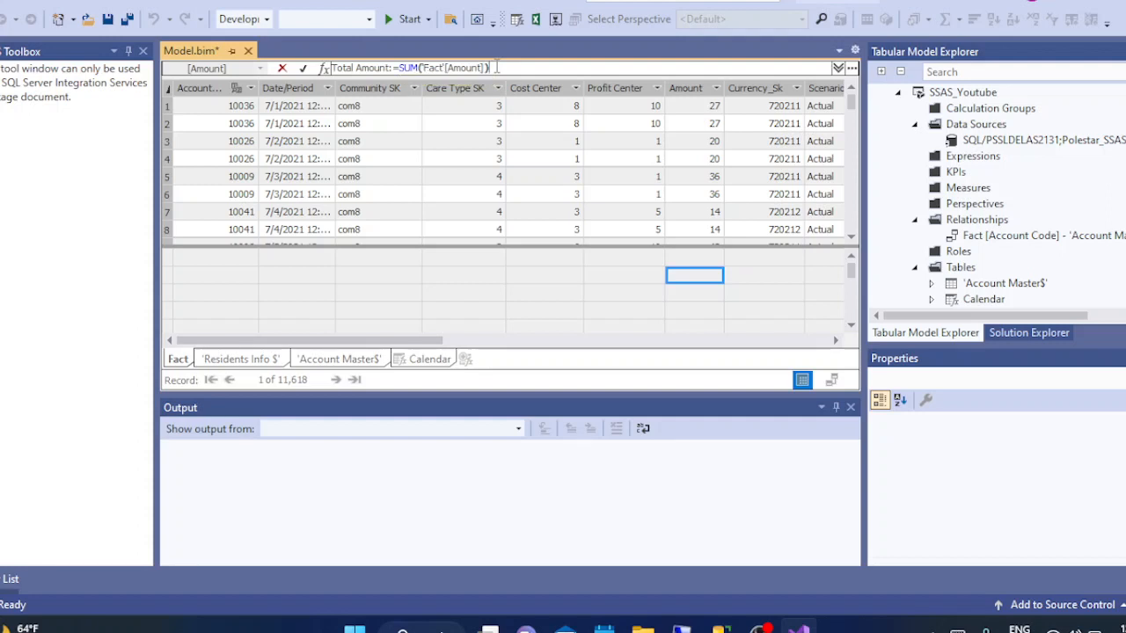
key("Return")
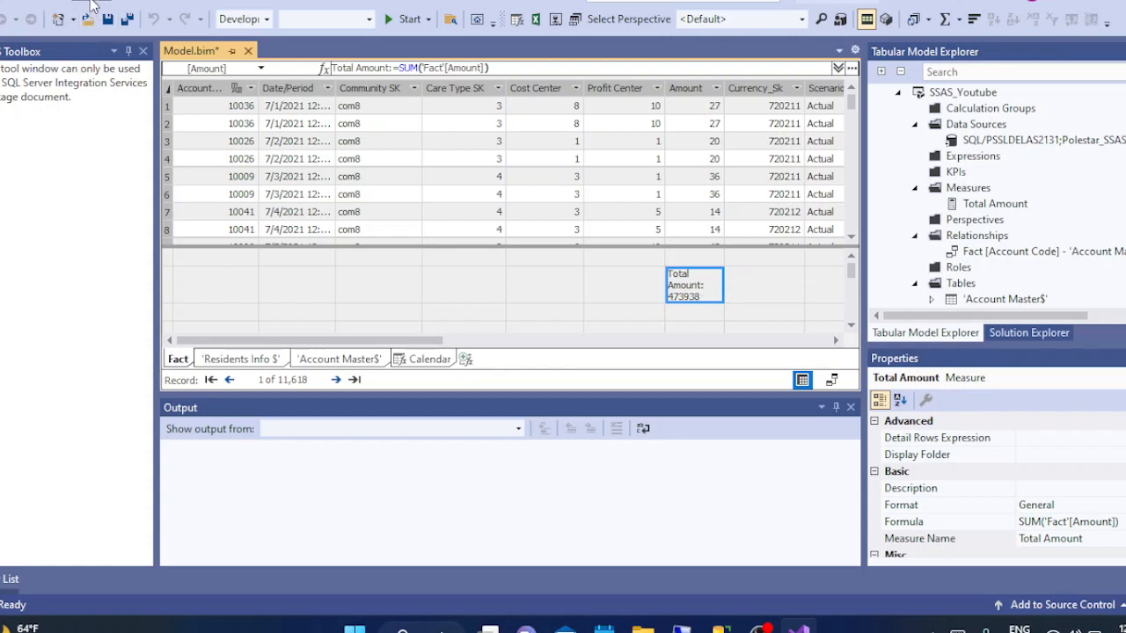
- Set the Total Amount measure's format to Currency
left_click(92, 4)
scroll(182, 581, "down", 1)
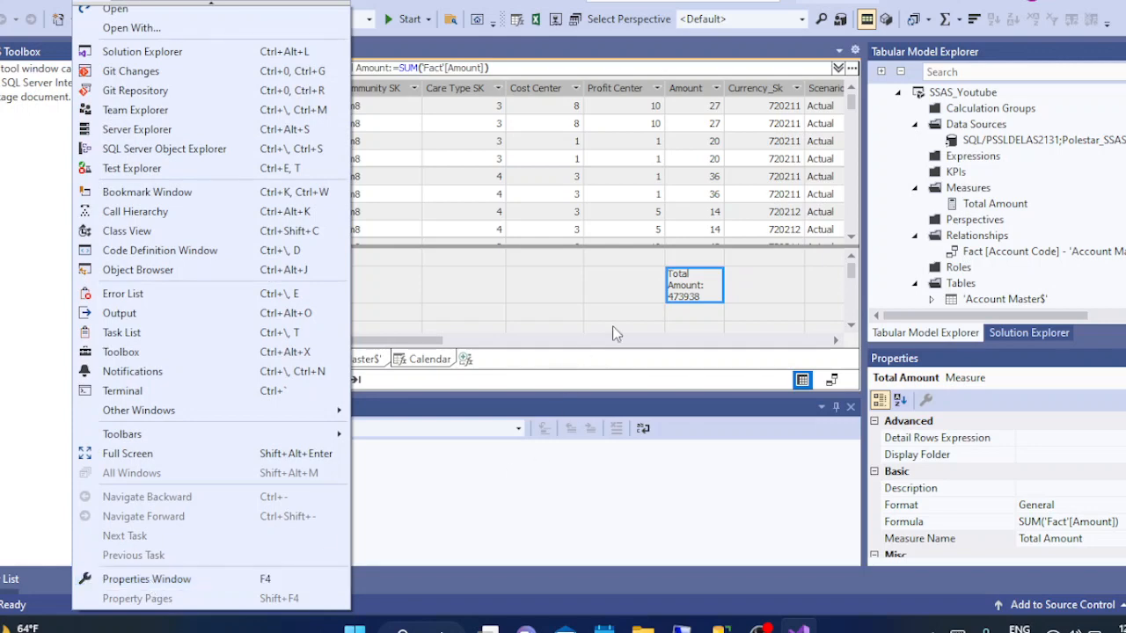
left_click(726, 286)
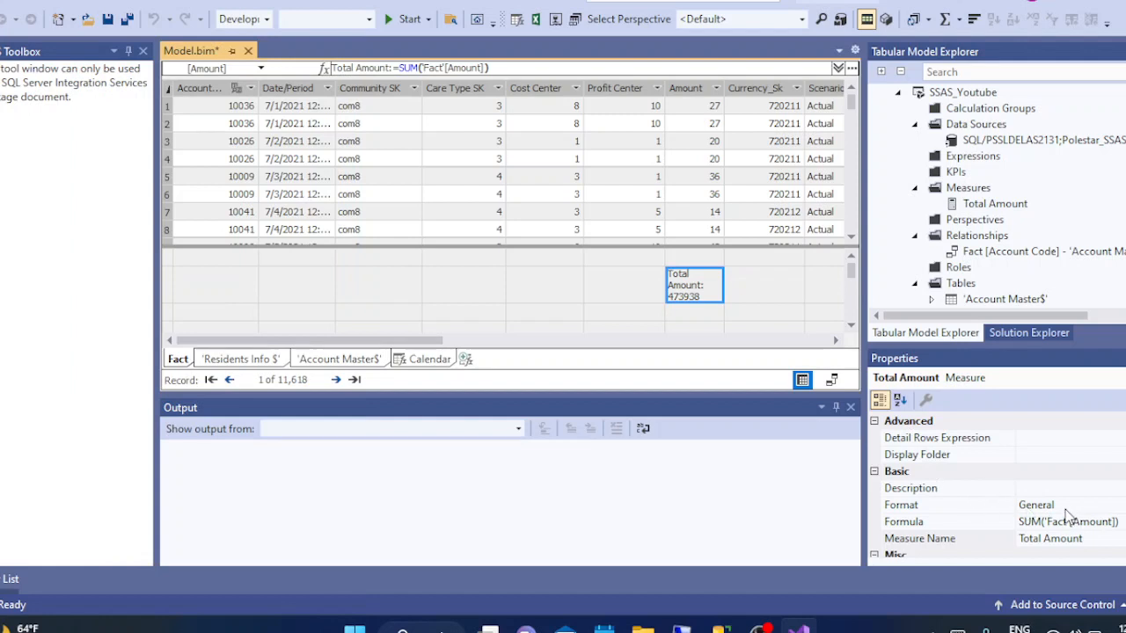
scroll(1063, 509, "down", 1)
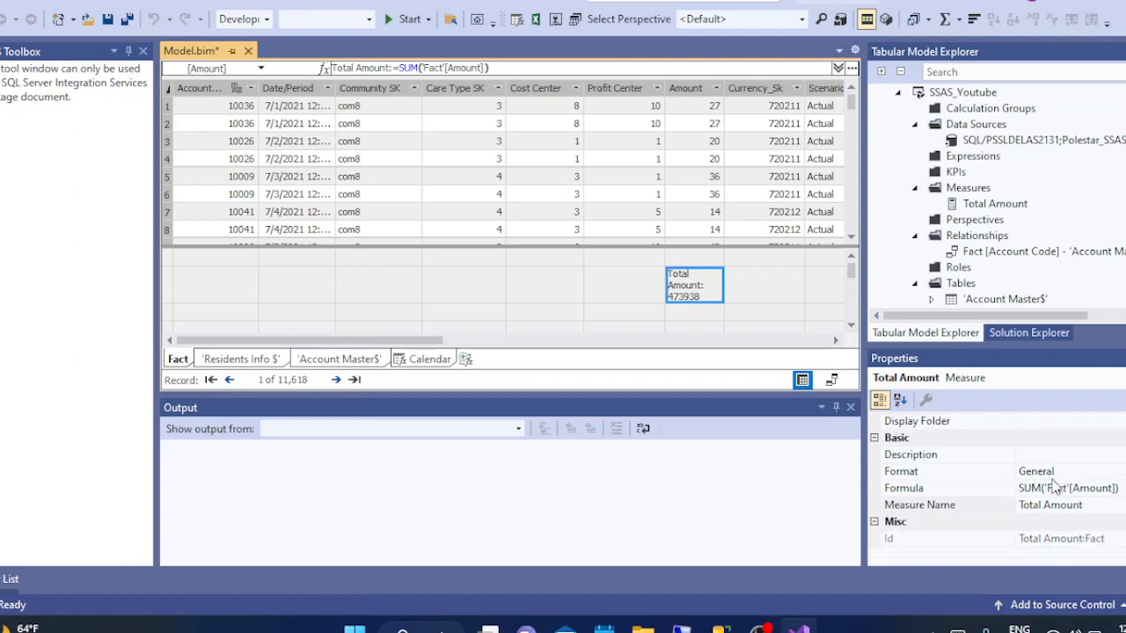
scroll(1000, 526, "up", 1)
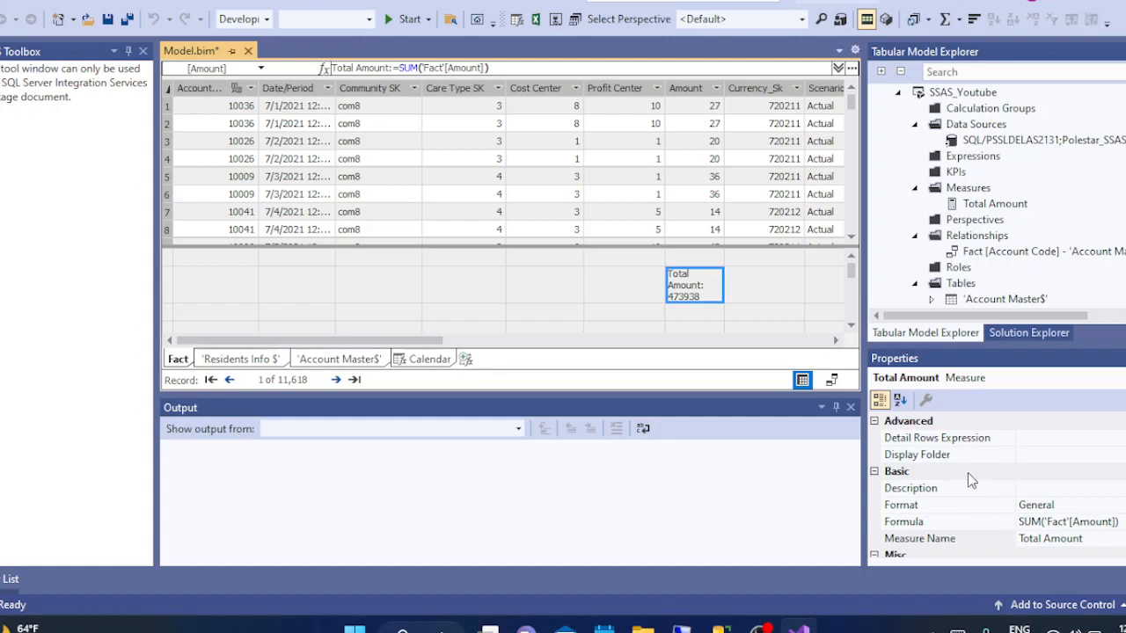
left_click(1045, 509)
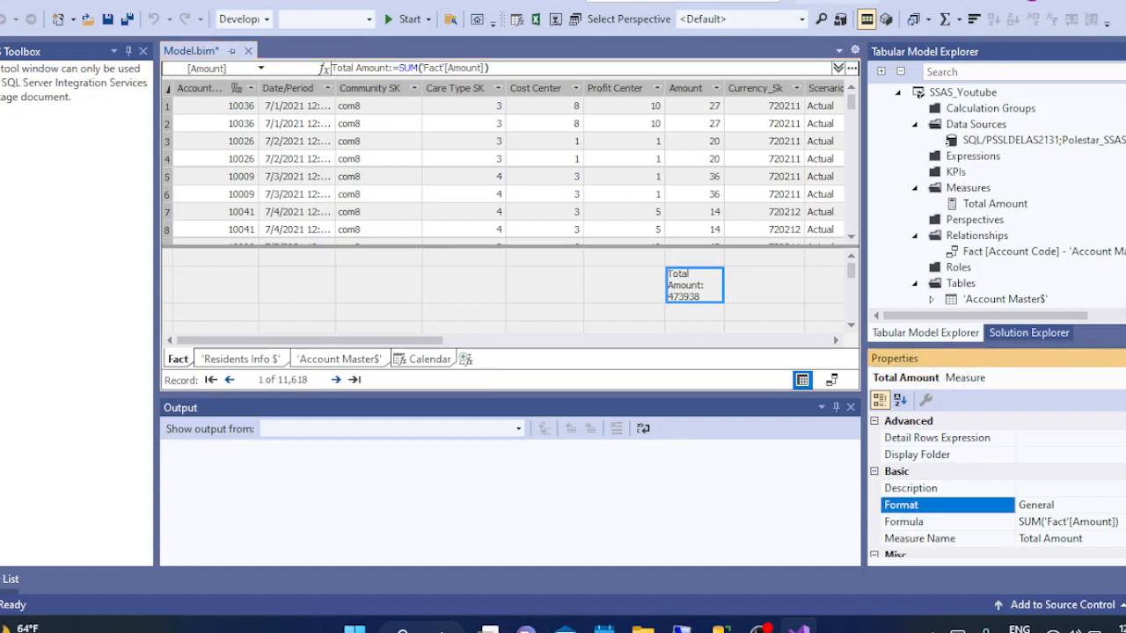
left_click(1116, 504)
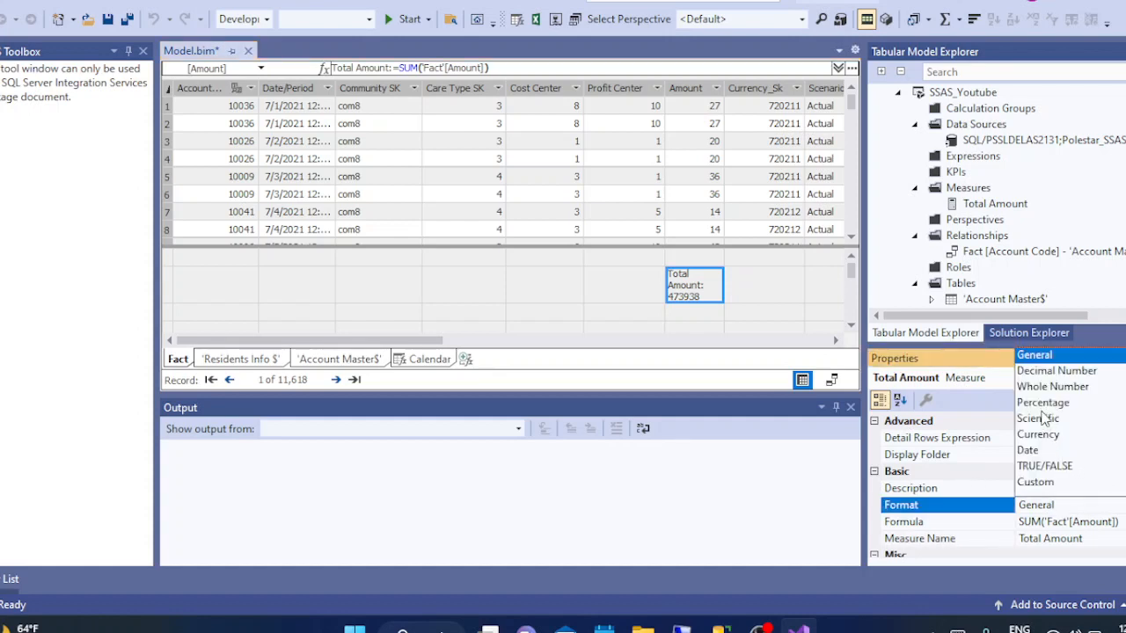
left_click(1041, 436)
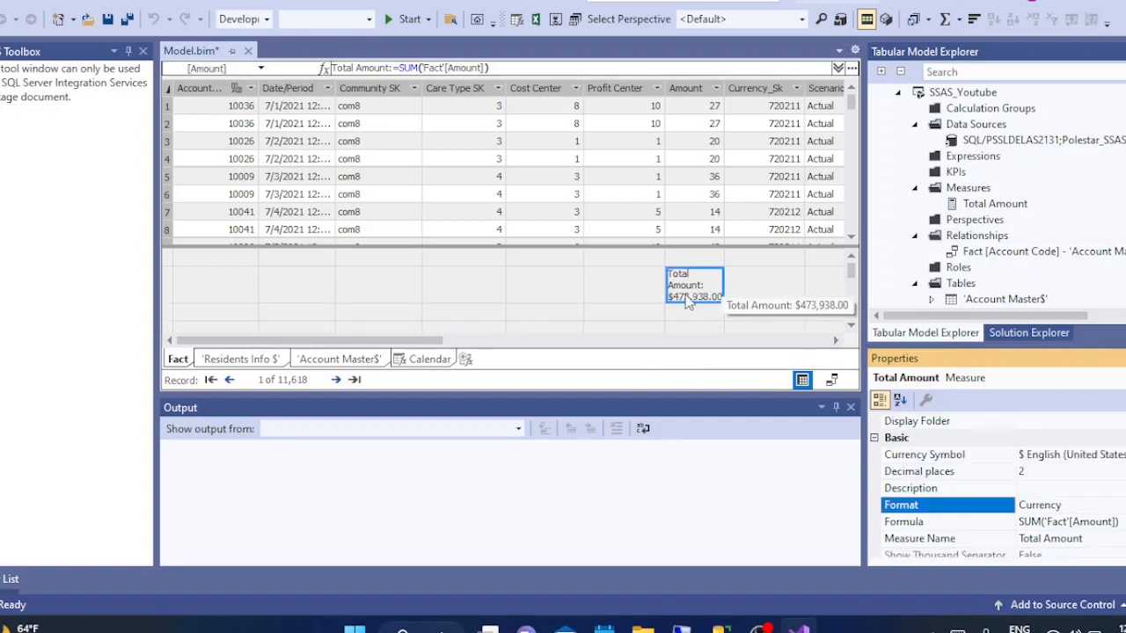
left_click(629, 299)
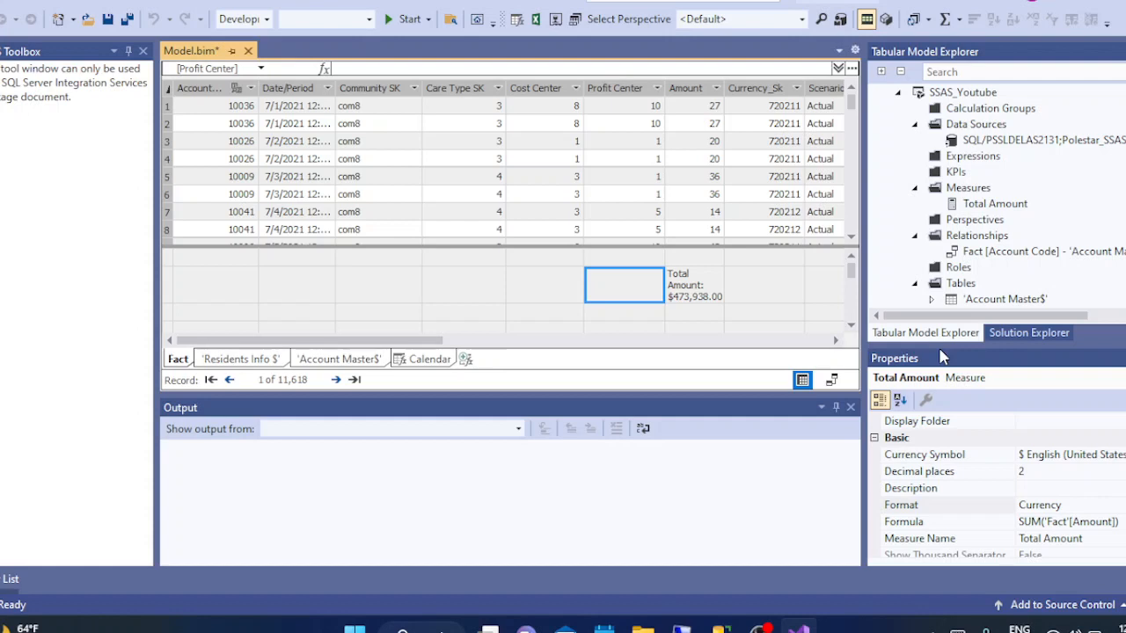
- Review the build and deployment commands offered for the SSAS_Youtube project without running any
left_click(999, 340)
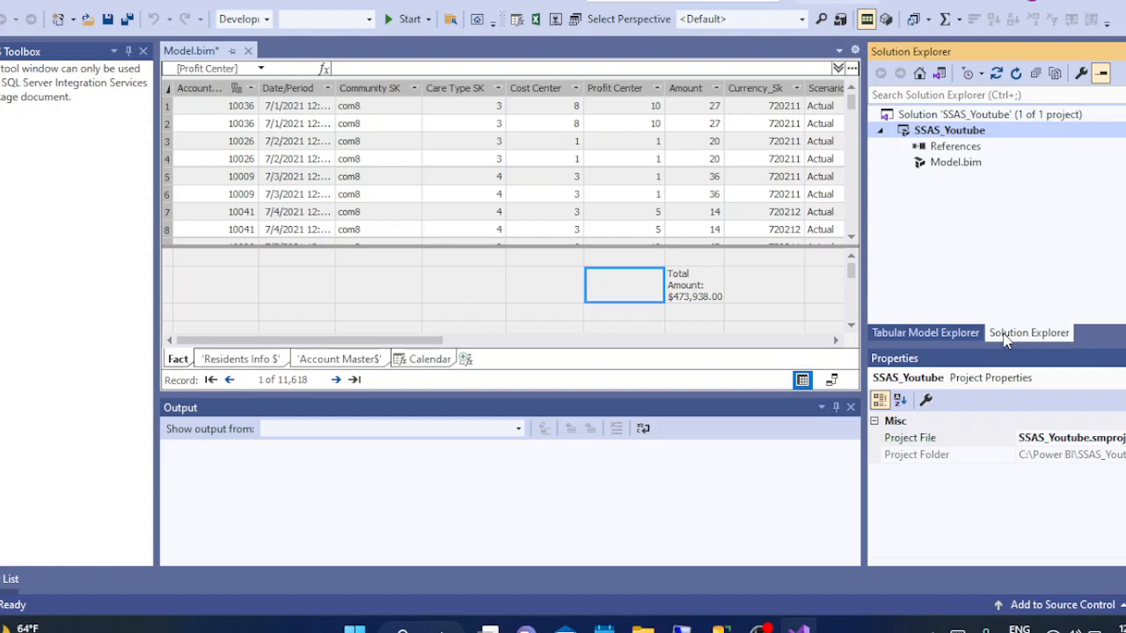
left_click(942, 132)
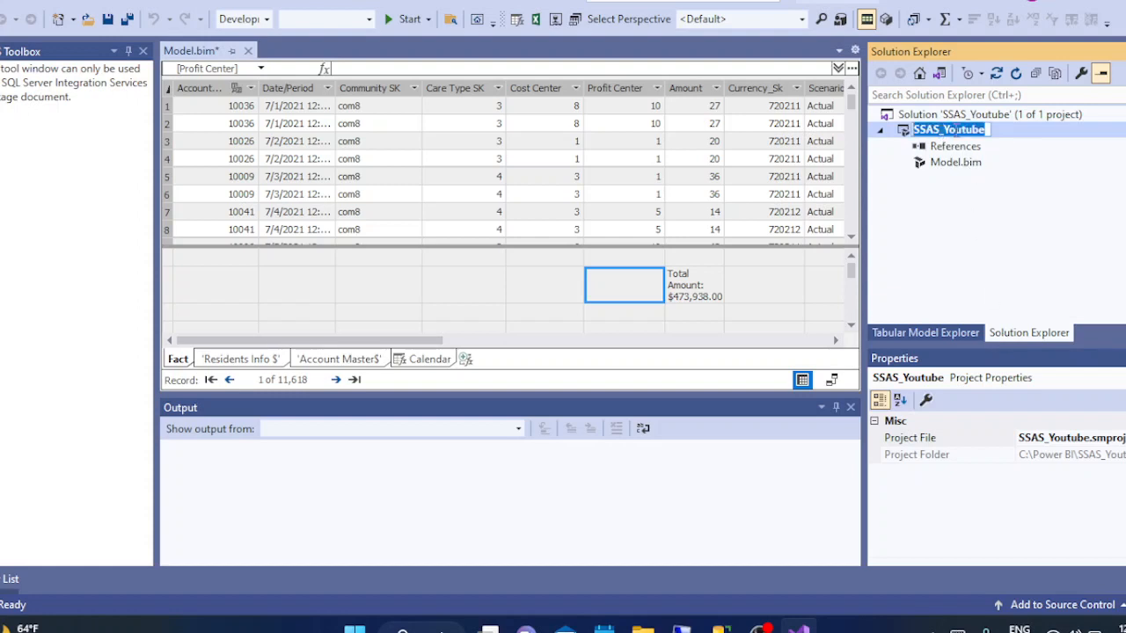
right_click(964, 139)
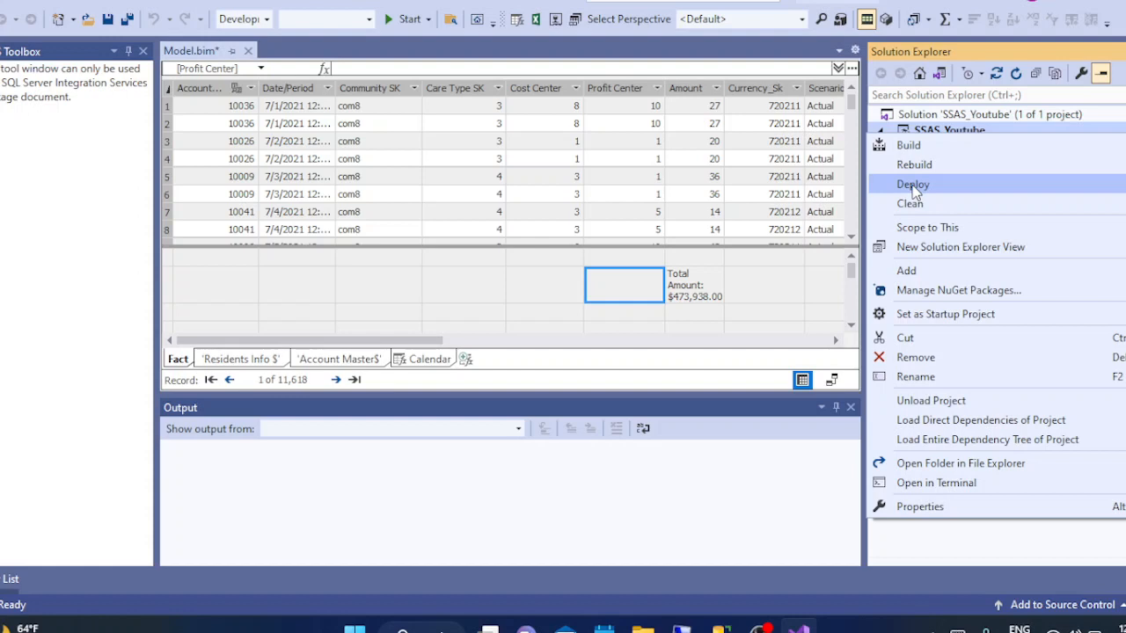
left_click(813, 278)
left_click(816, 279)
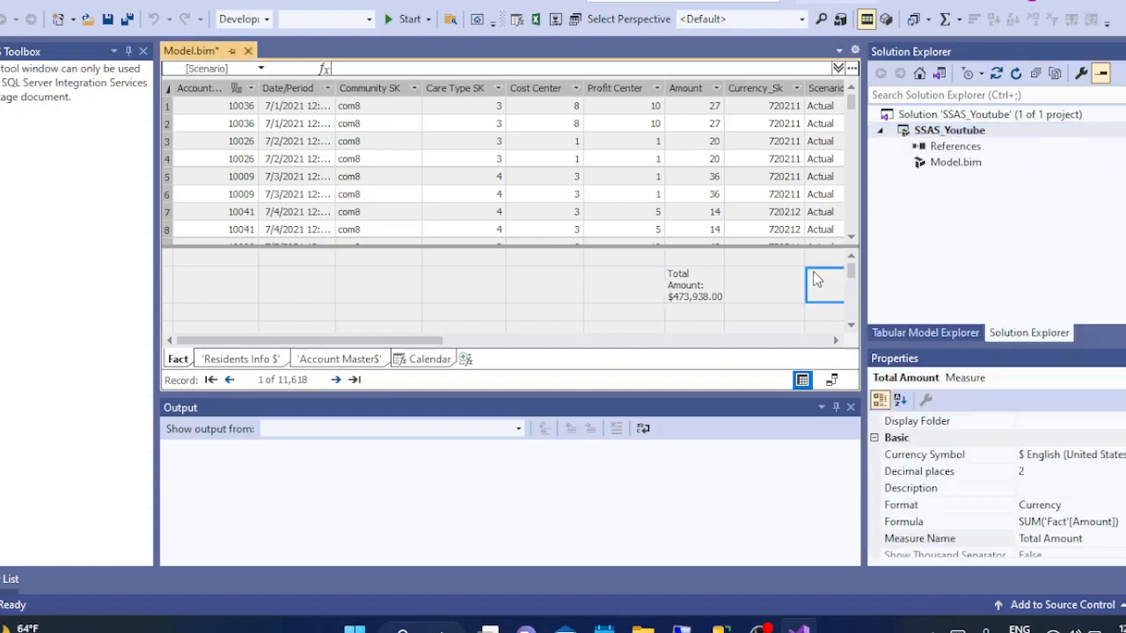
left_click(919, 133)
right_click(917, 132)
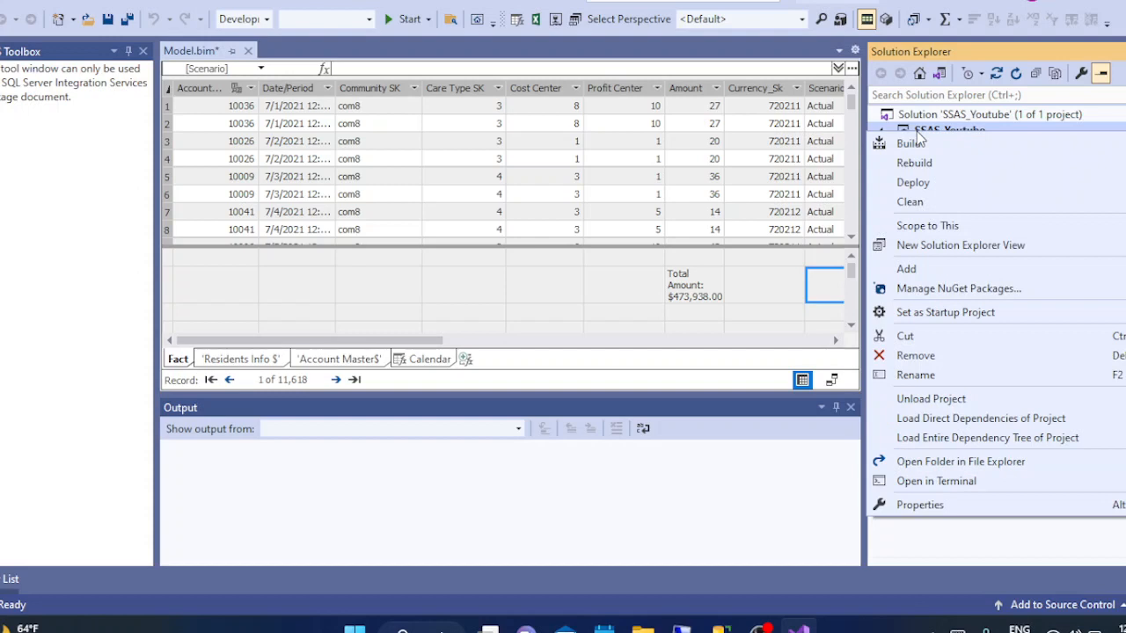
left_click(770, 293)
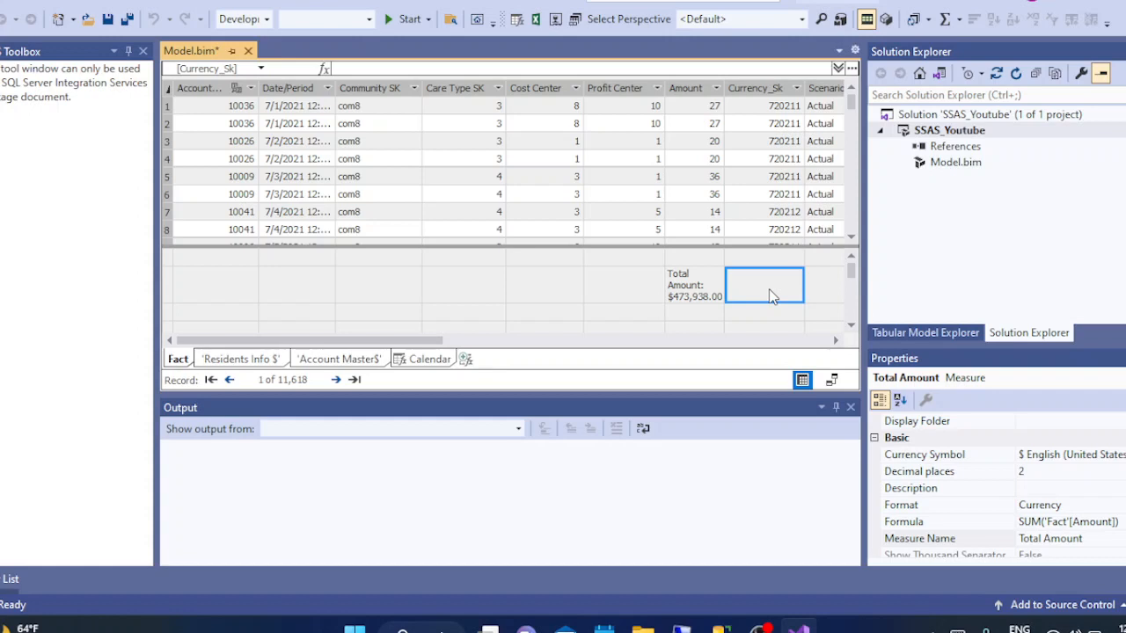
left_click(924, 335)
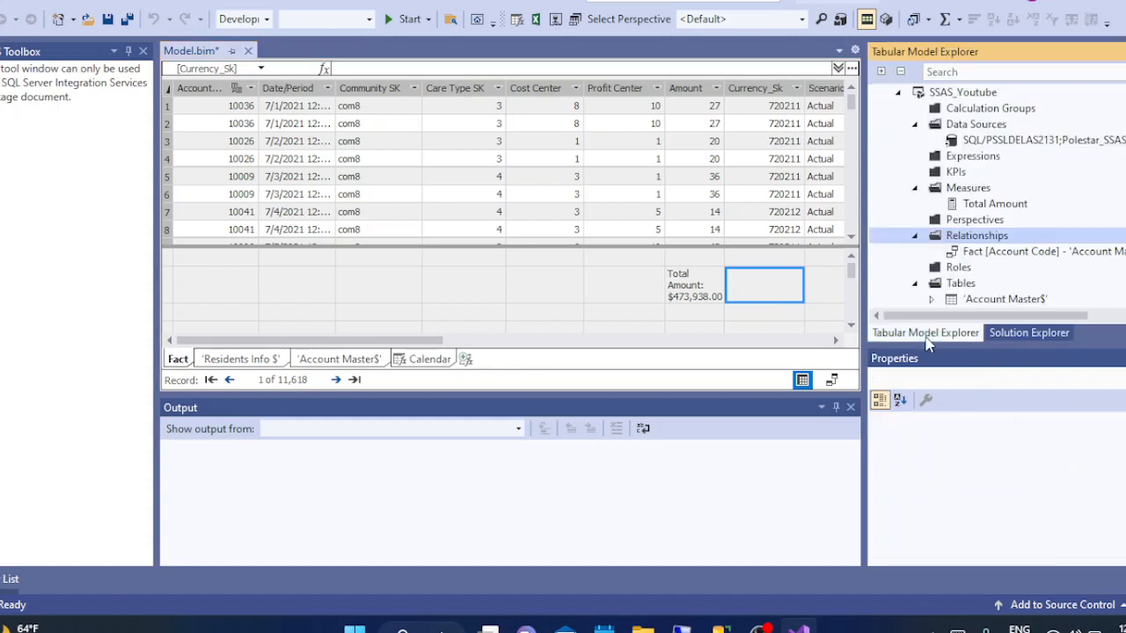
left_click(1020, 335)
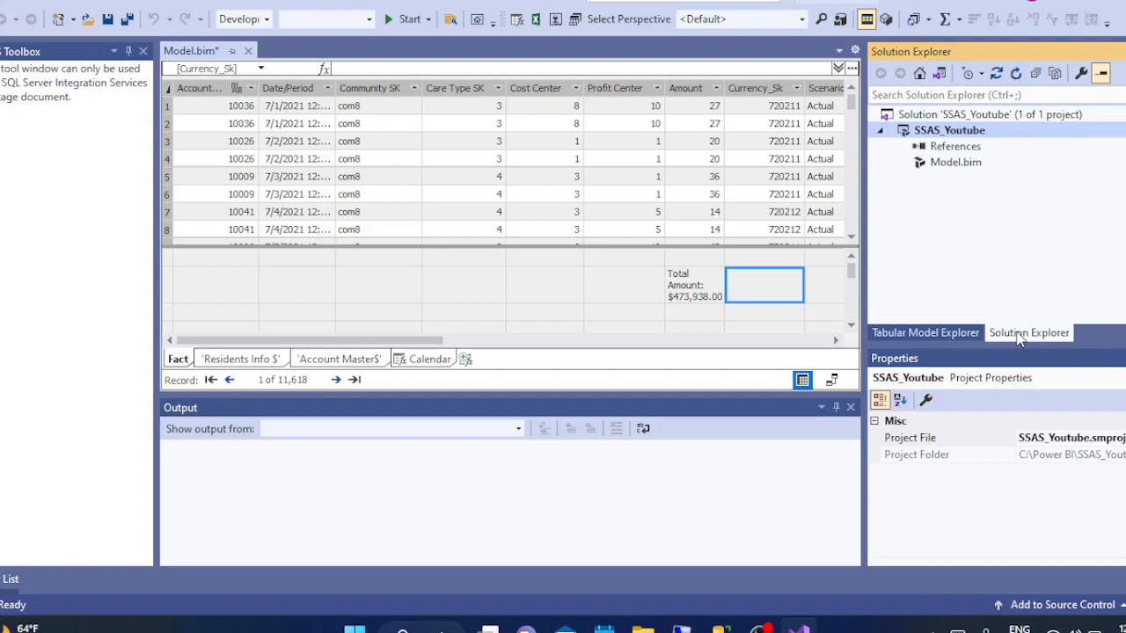
- Examine the model's processing commands for partitions, a single table and all tables without running any
left_click(457, 2)
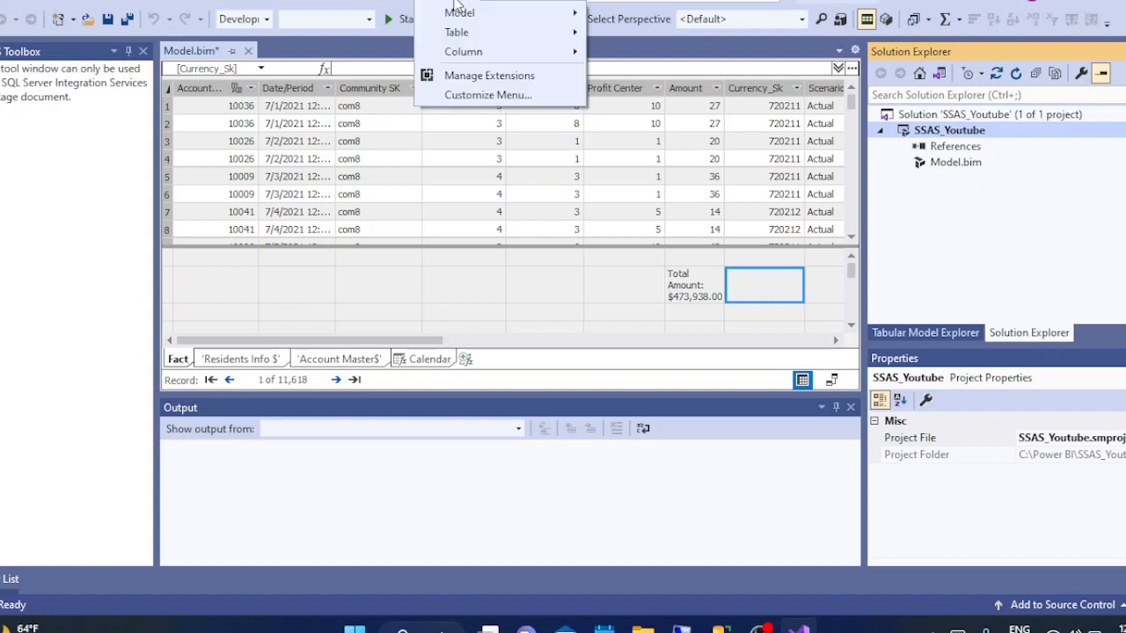
mouse_move(489, 25)
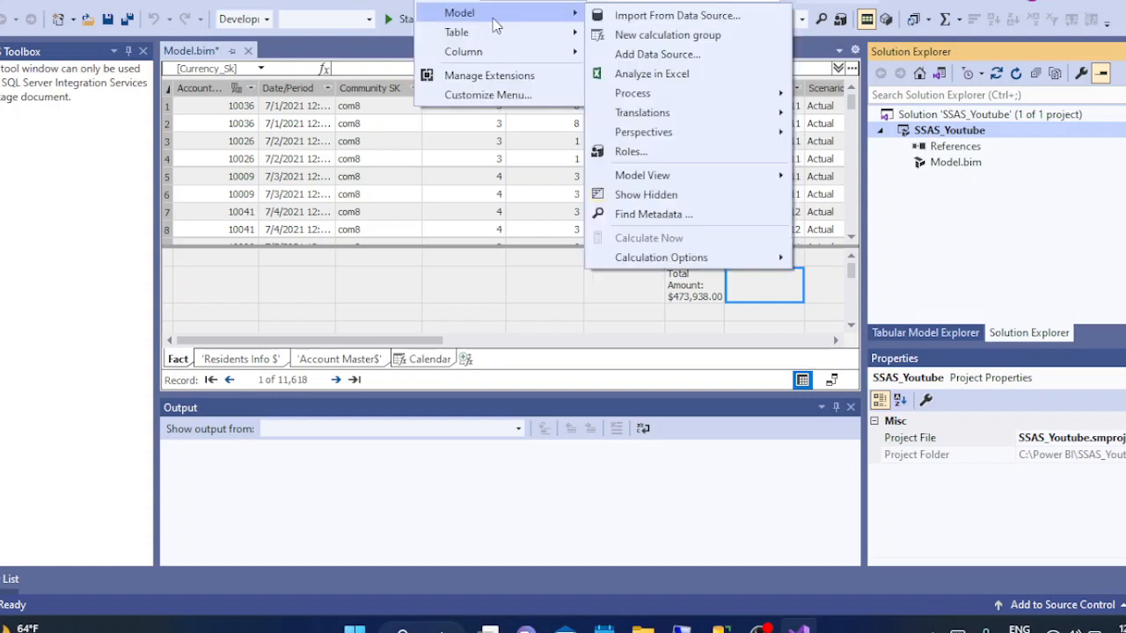
mouse_move(666, 94)
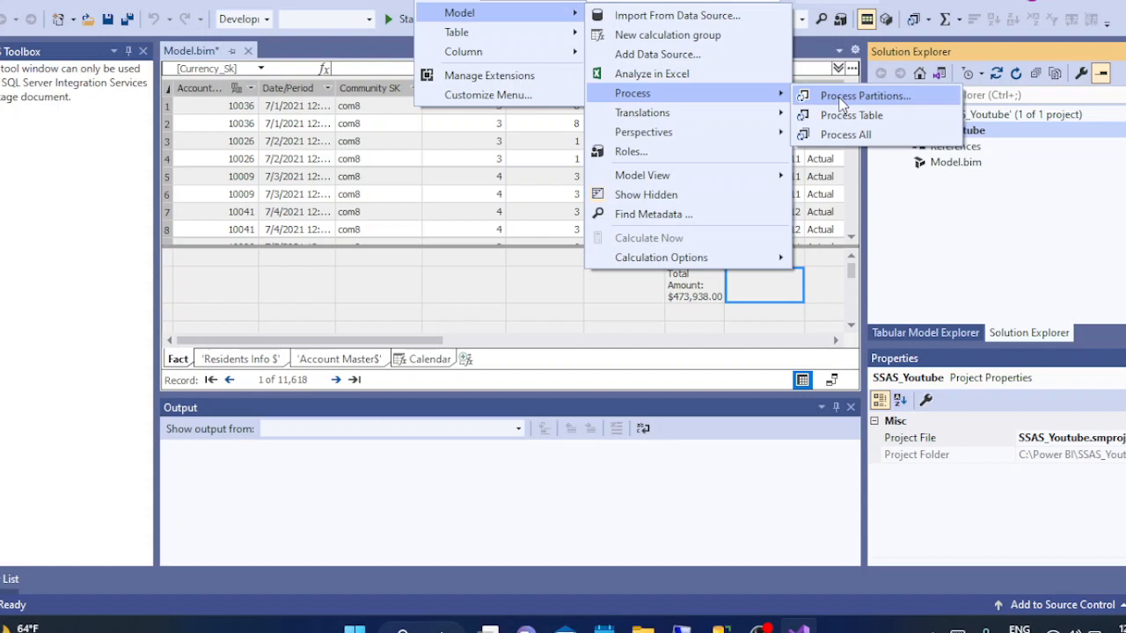
left_click(924, 184)
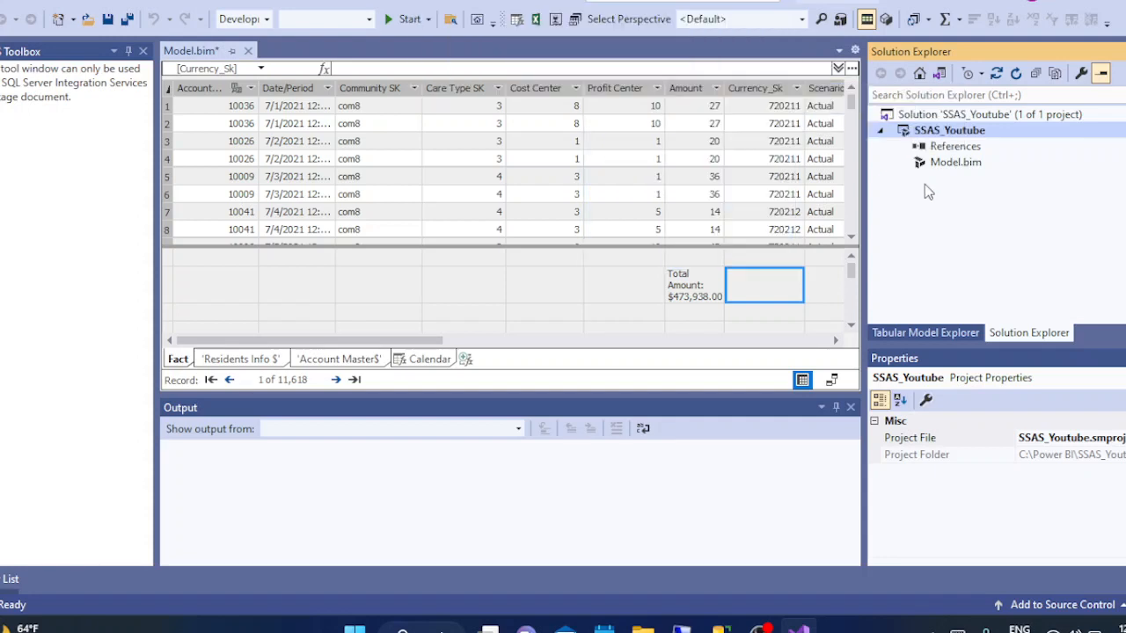
- Examine the SSAS_Youtube project's deployment properties, covering the server, the database and the available processing options, and close them without saving
left_click(939, 132)
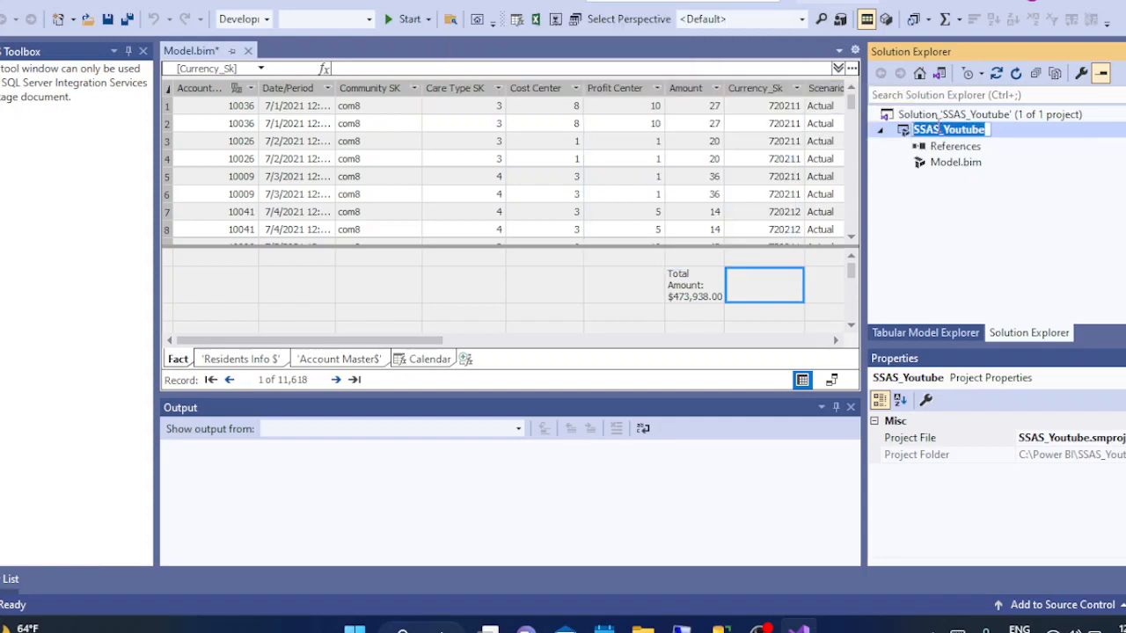
left_click(1005, 131)
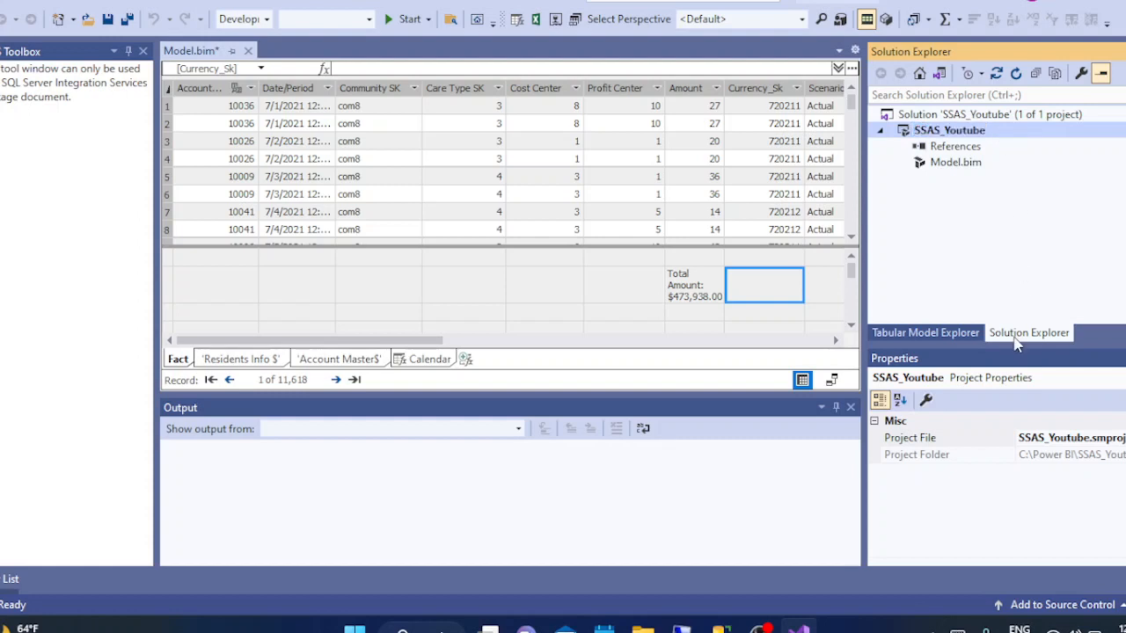
right_click(933, 130)
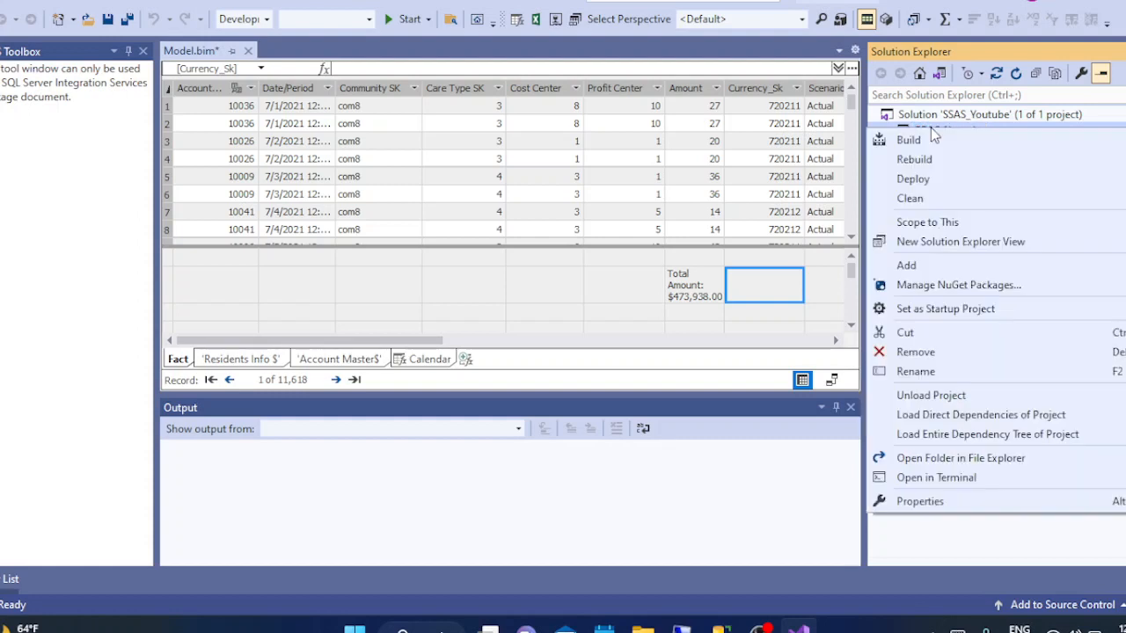
left_click(920, 502)
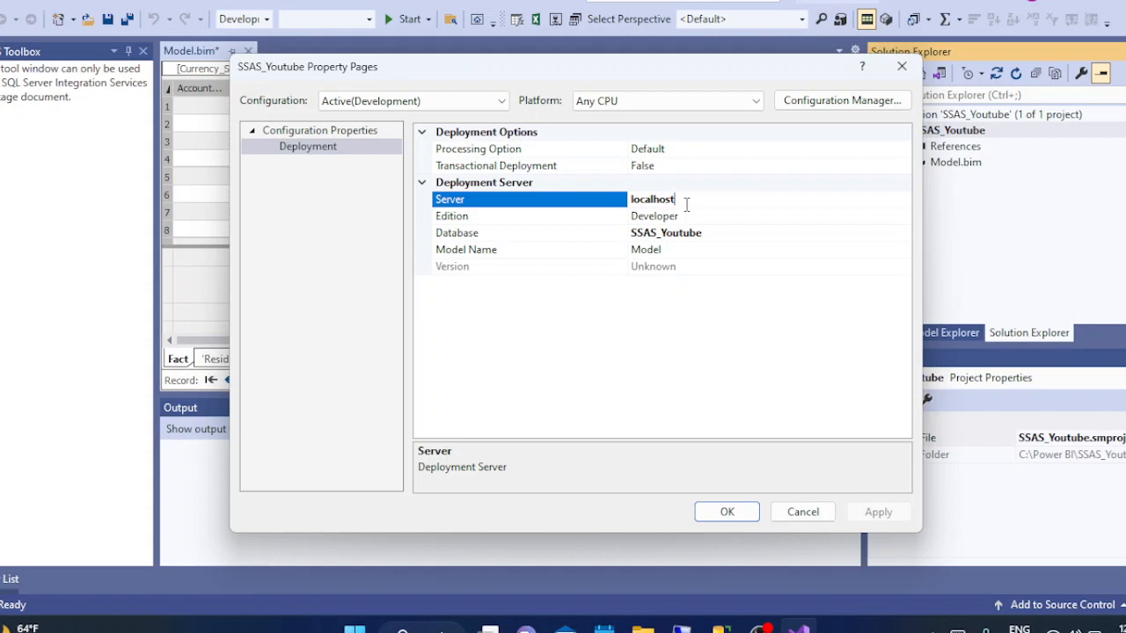
left_click_drag(686, 203, 616, 201)
left_click(696, 230)
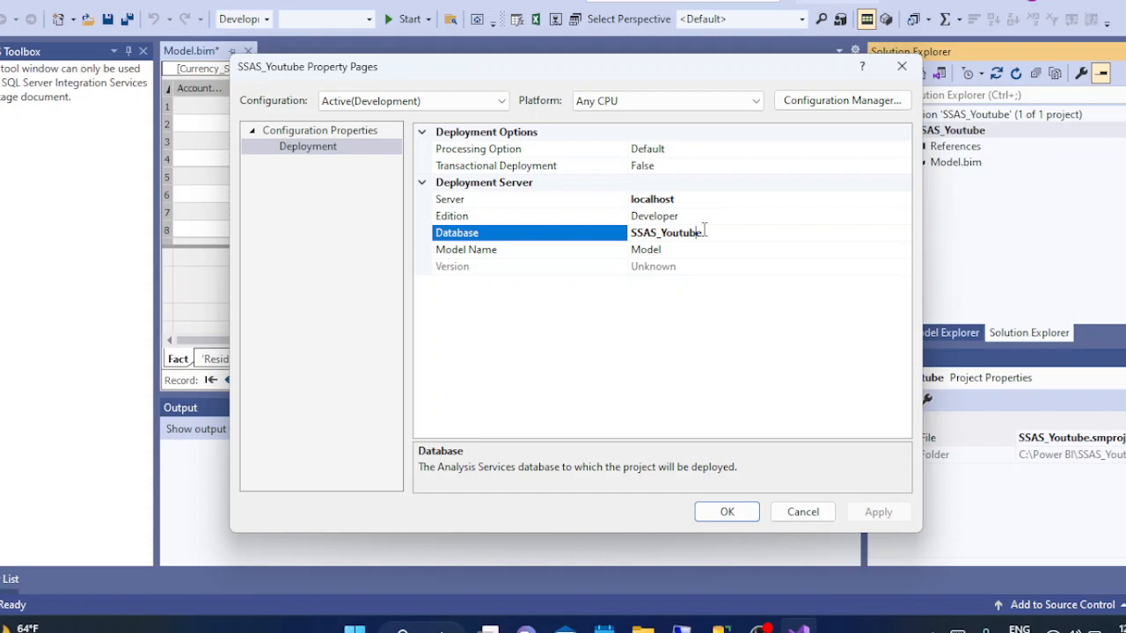
left_click(661, 151)
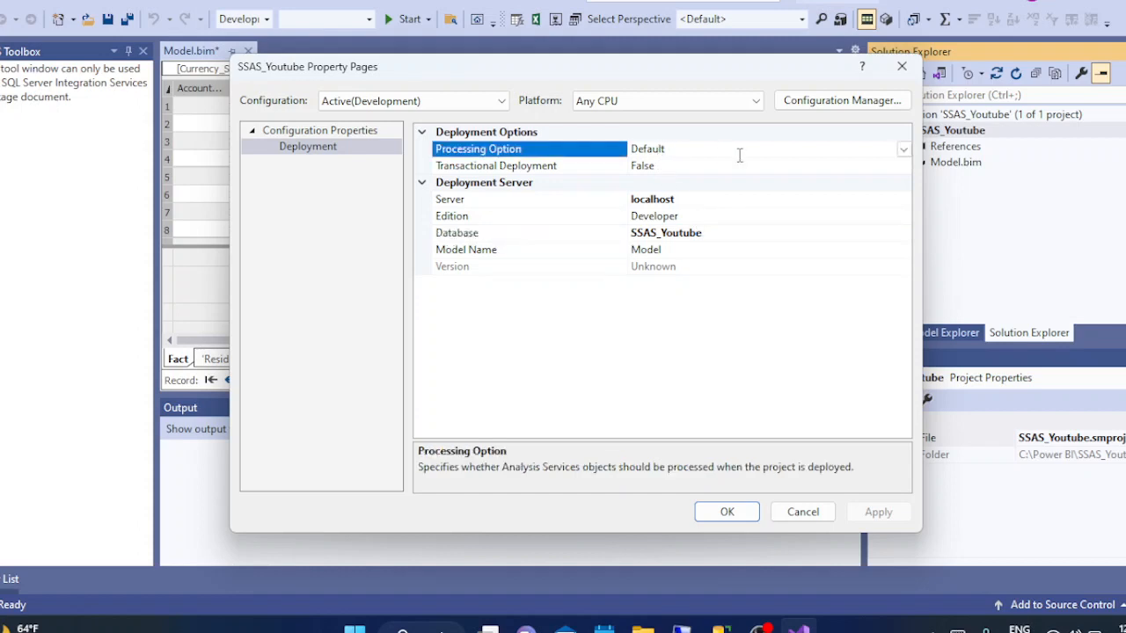
left_click(904, 150)
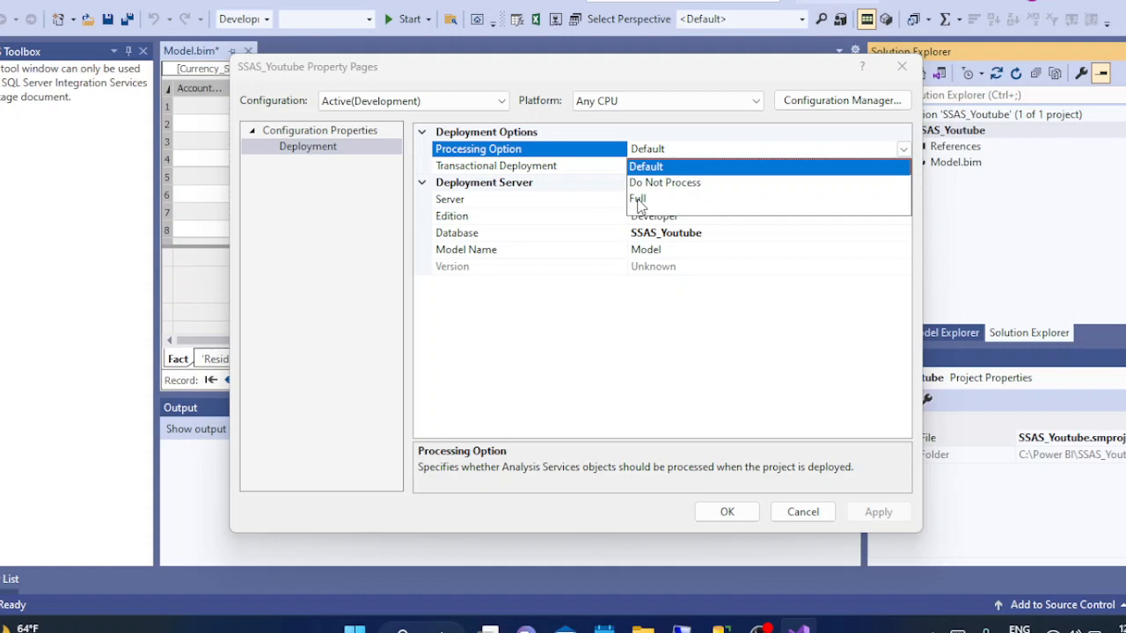
left_click(668, 141)
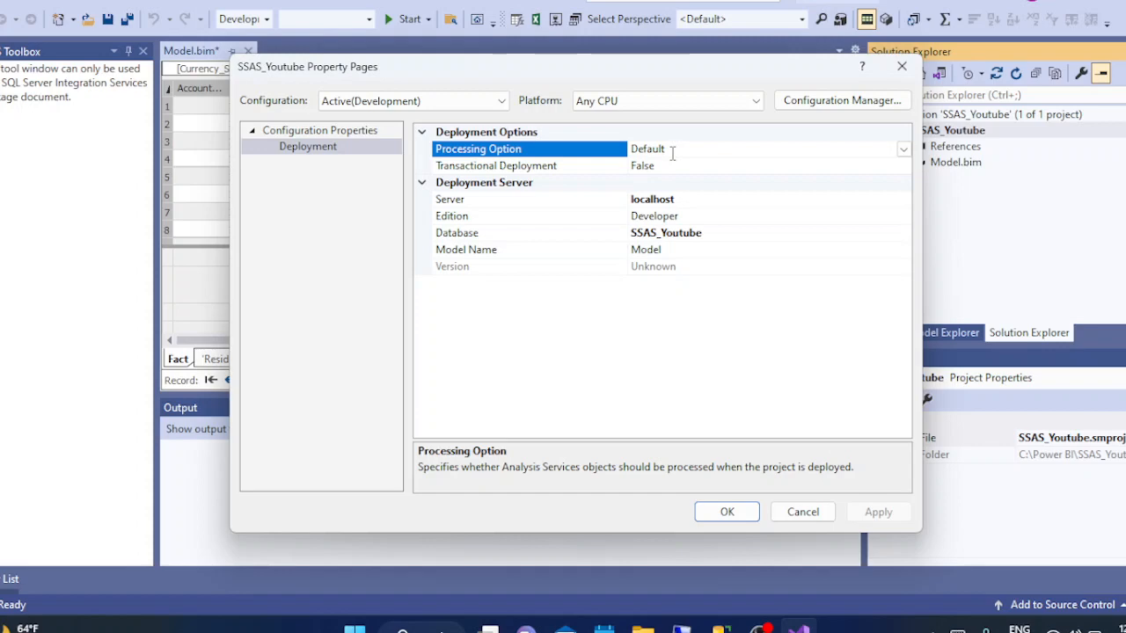
left_click(802, 511)
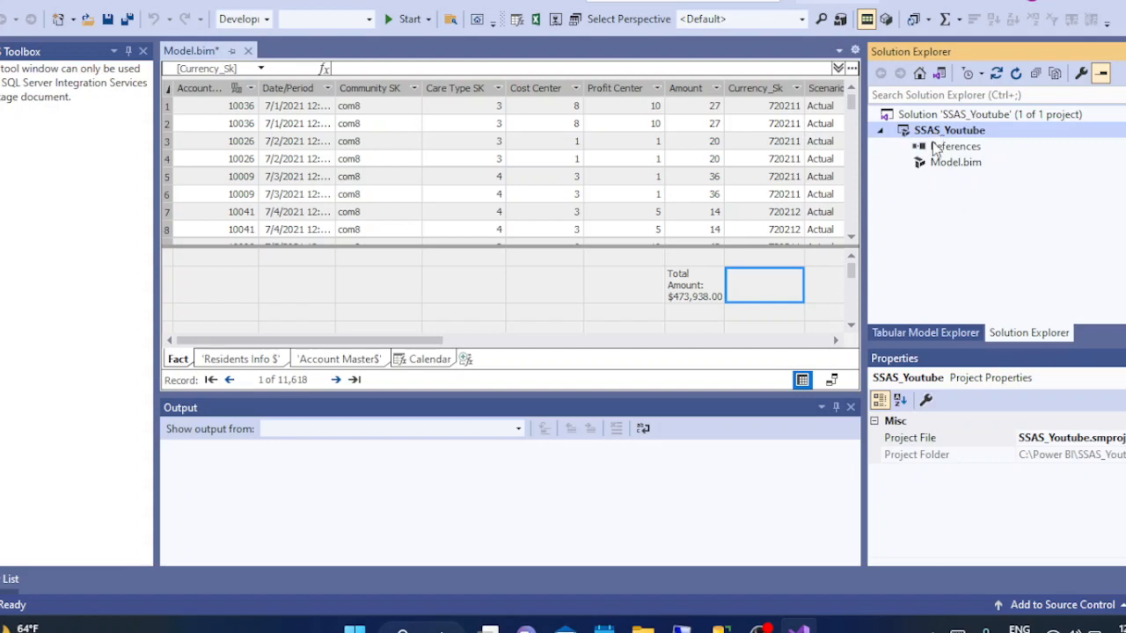
- Recheck the Server entry in the SSAS_Youtube project's deployment properties and dismiss them without saving
right_click(929, 135)
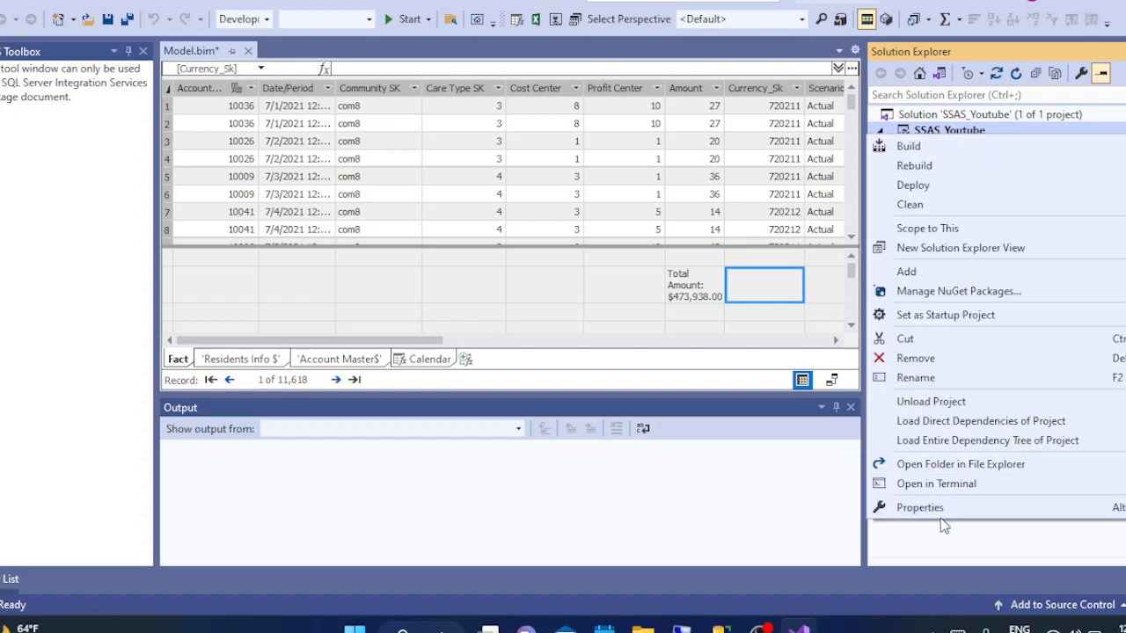
left_click(918, 508)
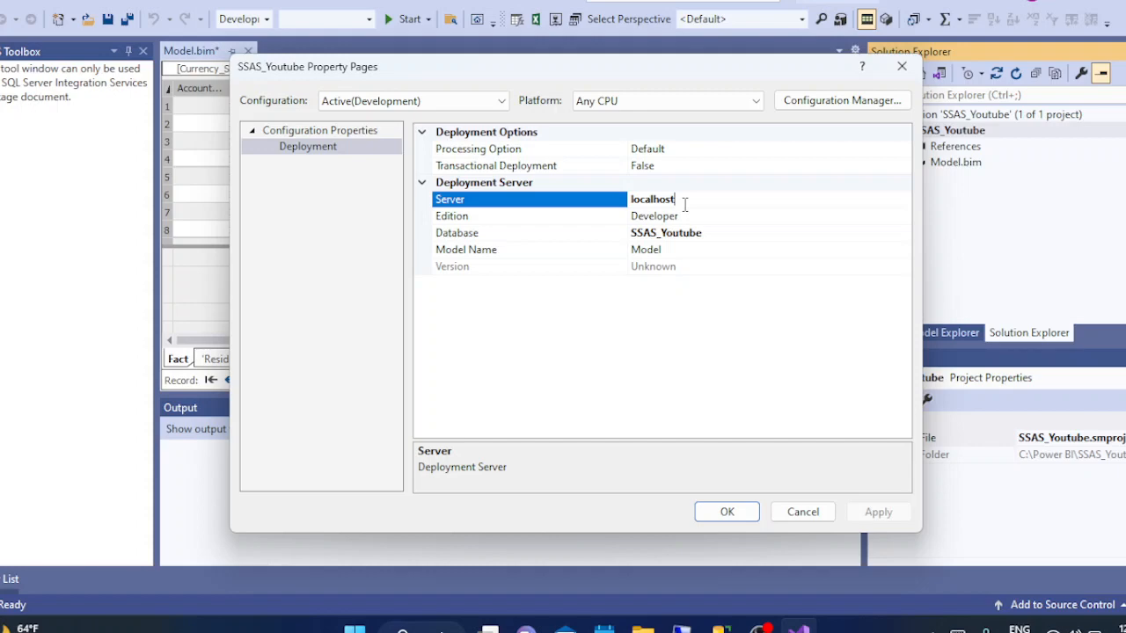
left_click(790, 516)
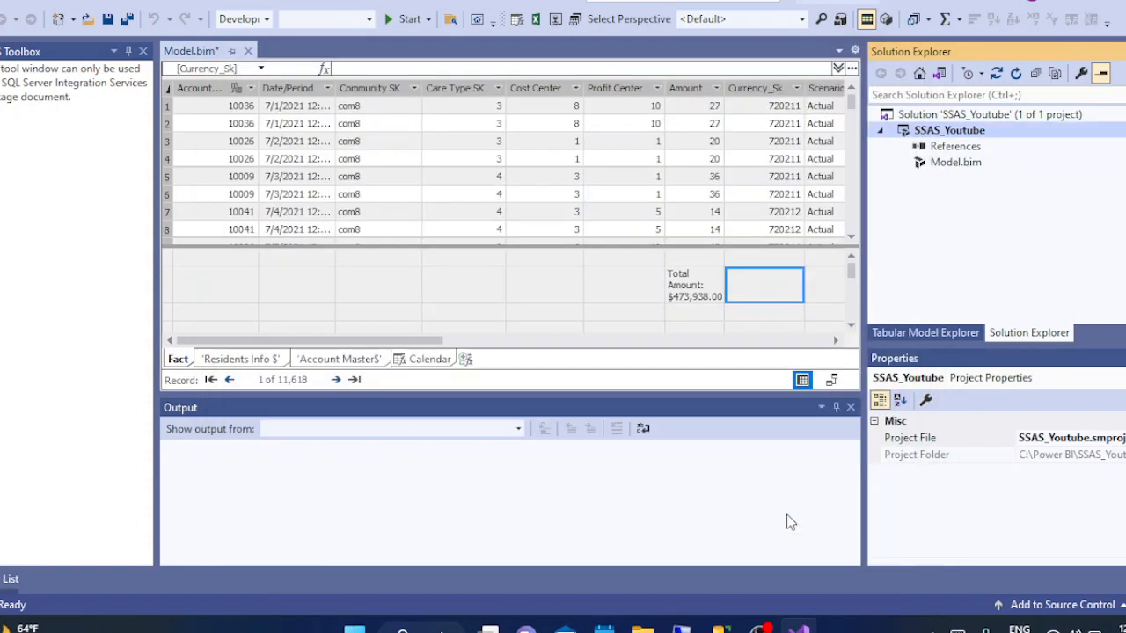
right_click(933, 137)
key("alt+Return")
- Copy the Workspace Server address localhost:59717 from the Model.bim file's properties
left_click(943, 163)
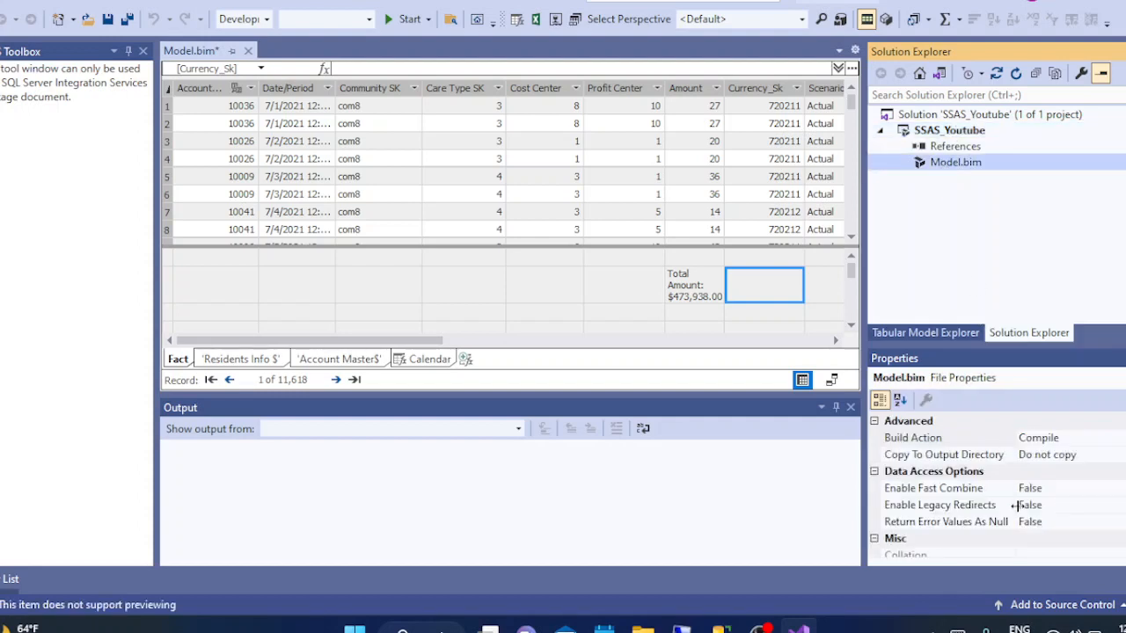
scroll(1019, 504, "down", 2)
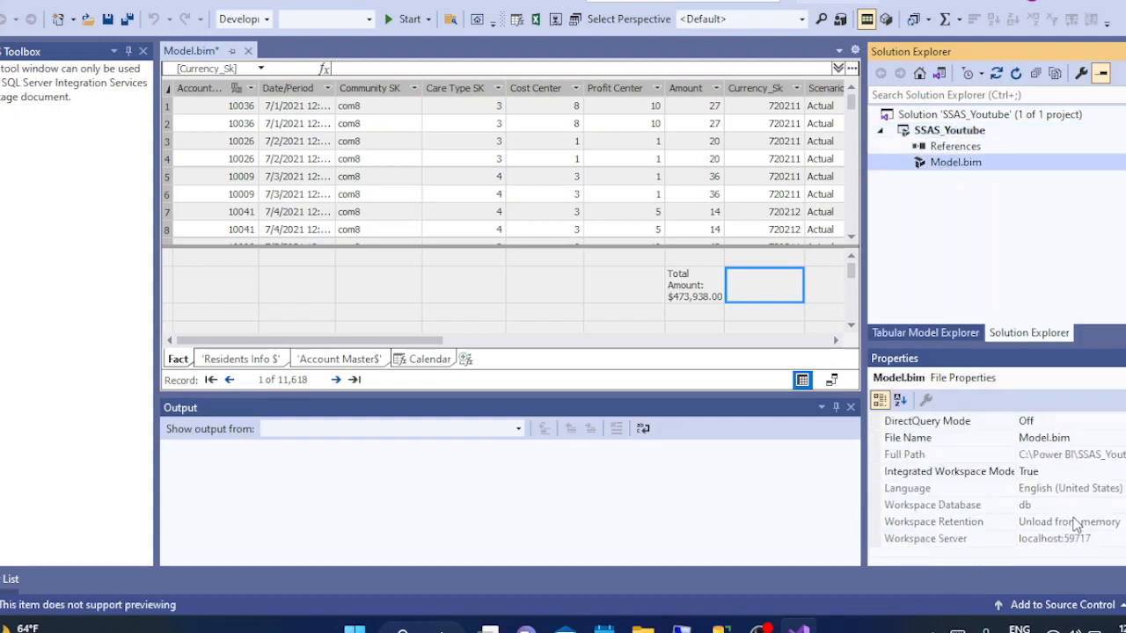
left_click(1048, 539)
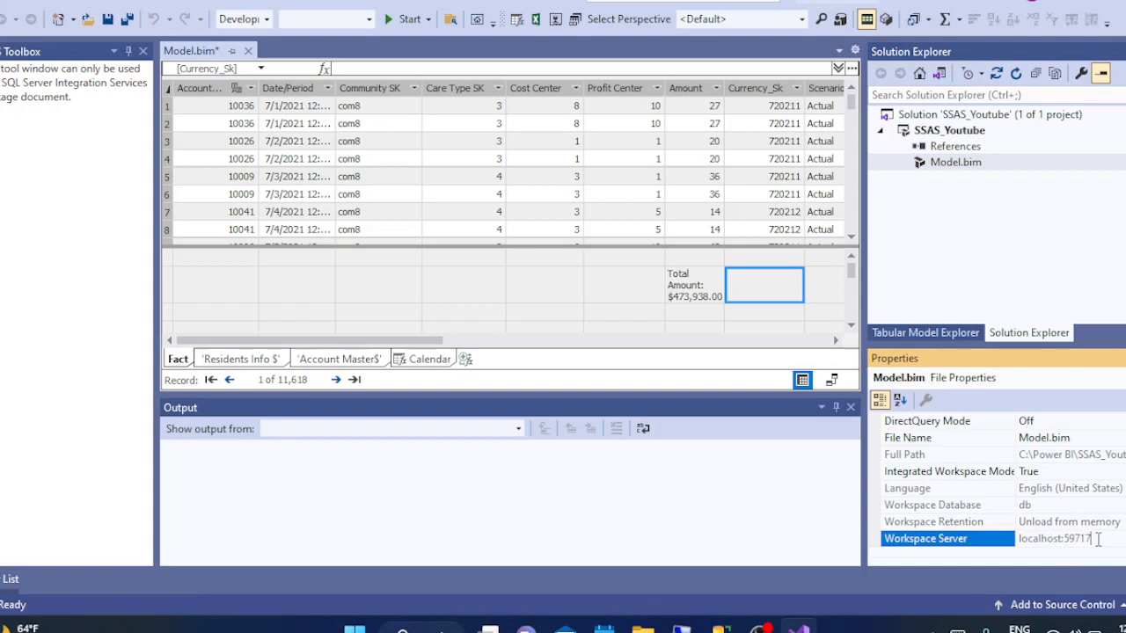
double_click(1076, 538)
left_click_drag(1061, 539, 1020, 538)
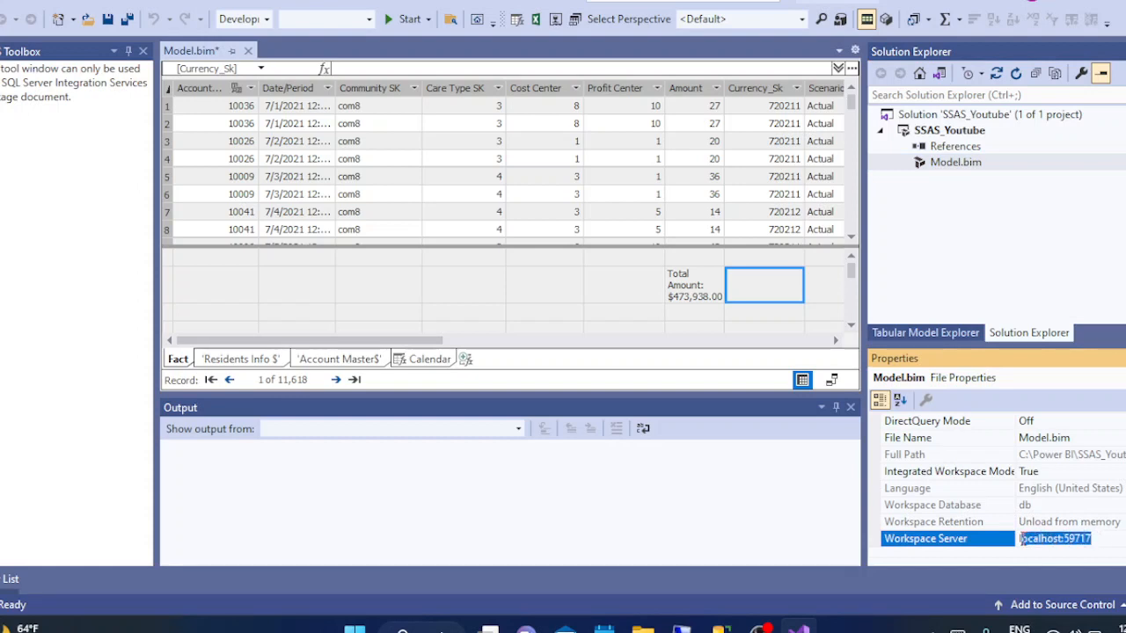
left_click(1021, 539)
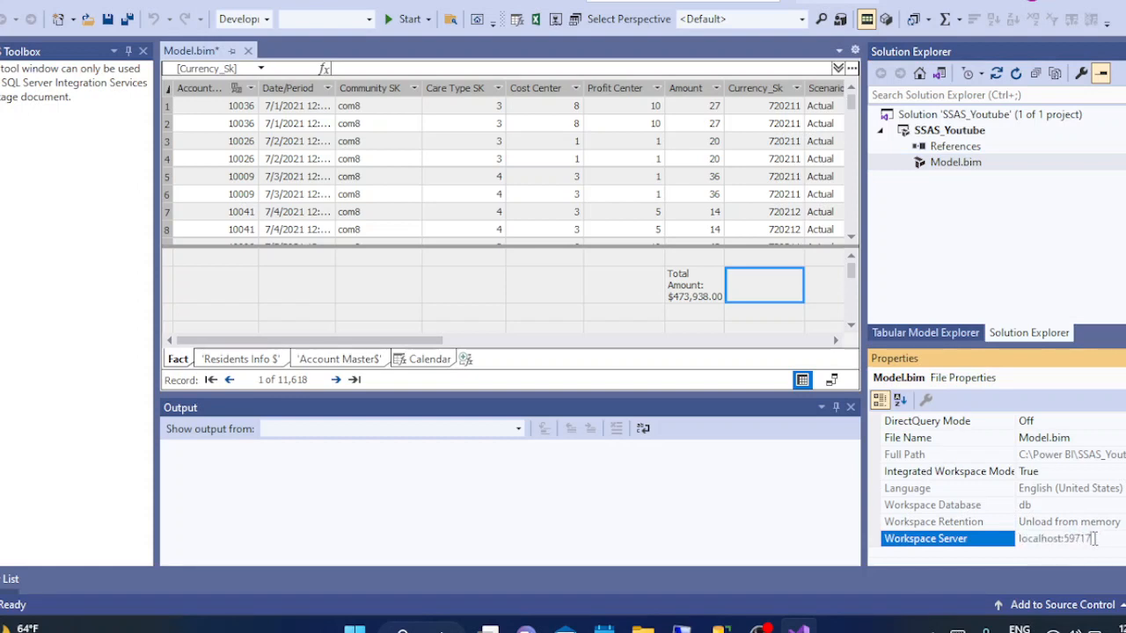
left_click_drag(1095, 538, 1018, 538)
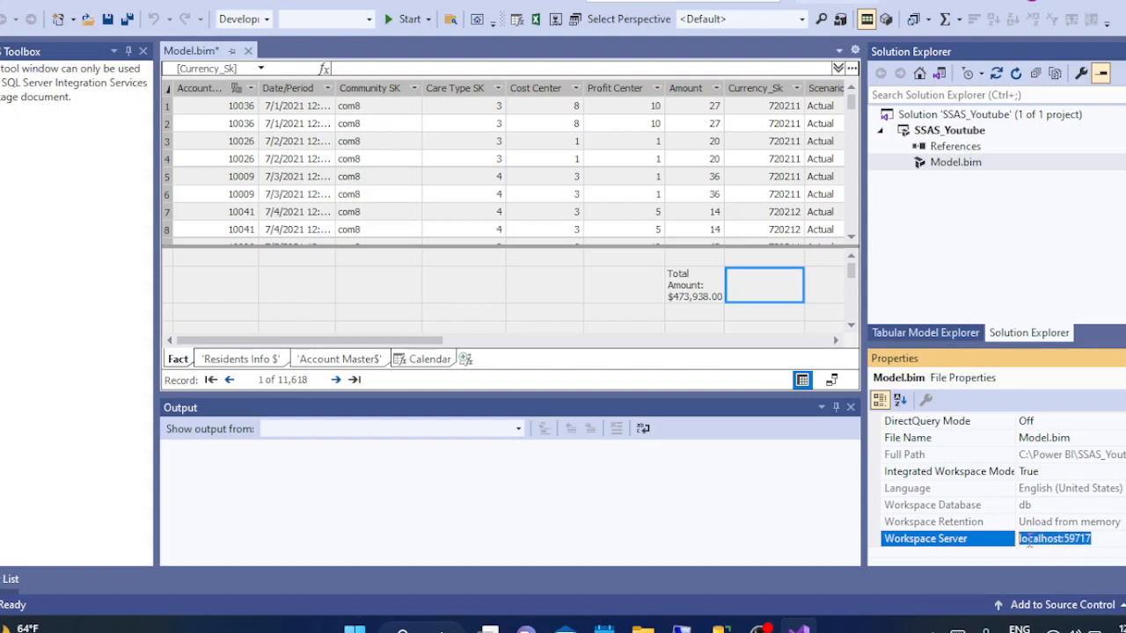
left_click(1047, 539)
right_click(1047, 539)
left_click(1047, 540)
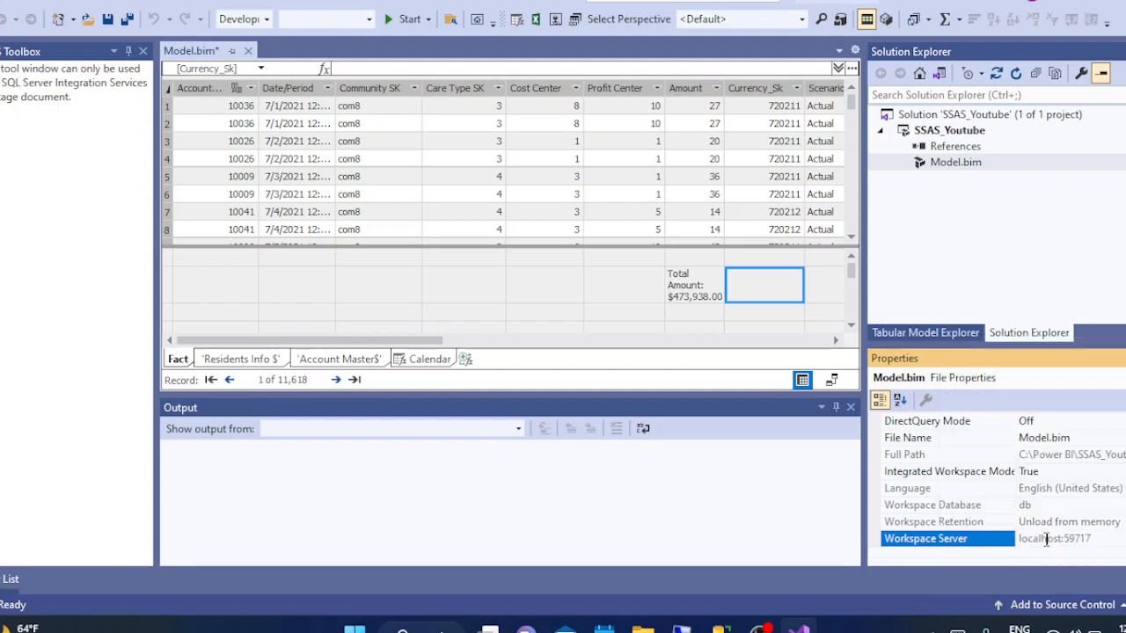
double_click(1047, 539)
right_click(1046, 540)
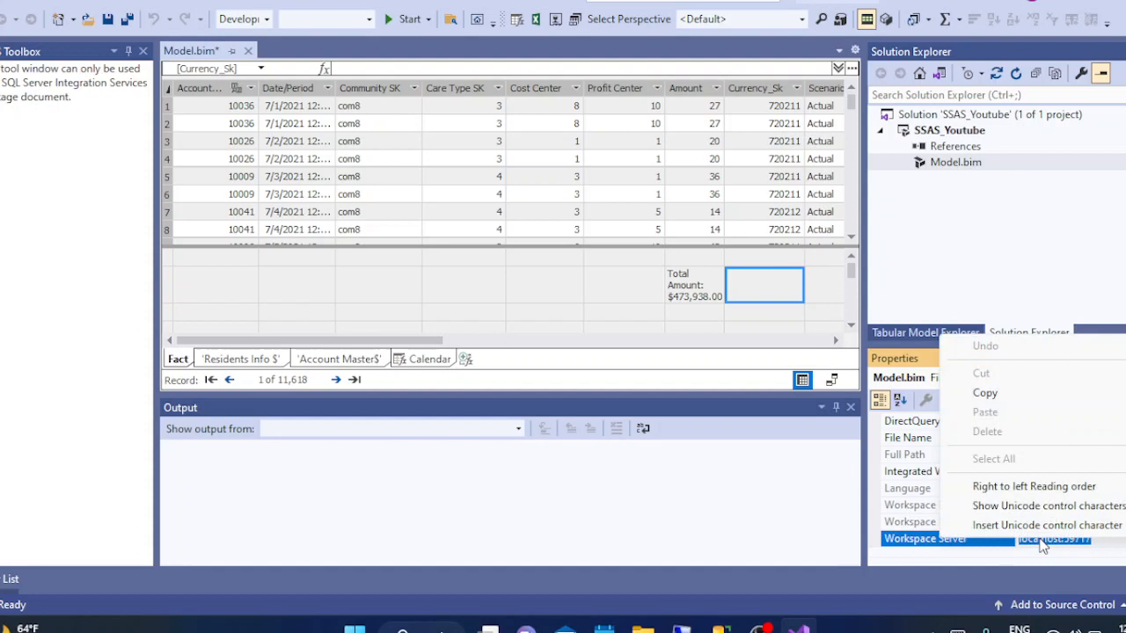
left_click(987, 394)
- Set the SSAS_Youtube project's deployment Server to the copied address localhost:59717 and save the project properties
left_click(959, 134)
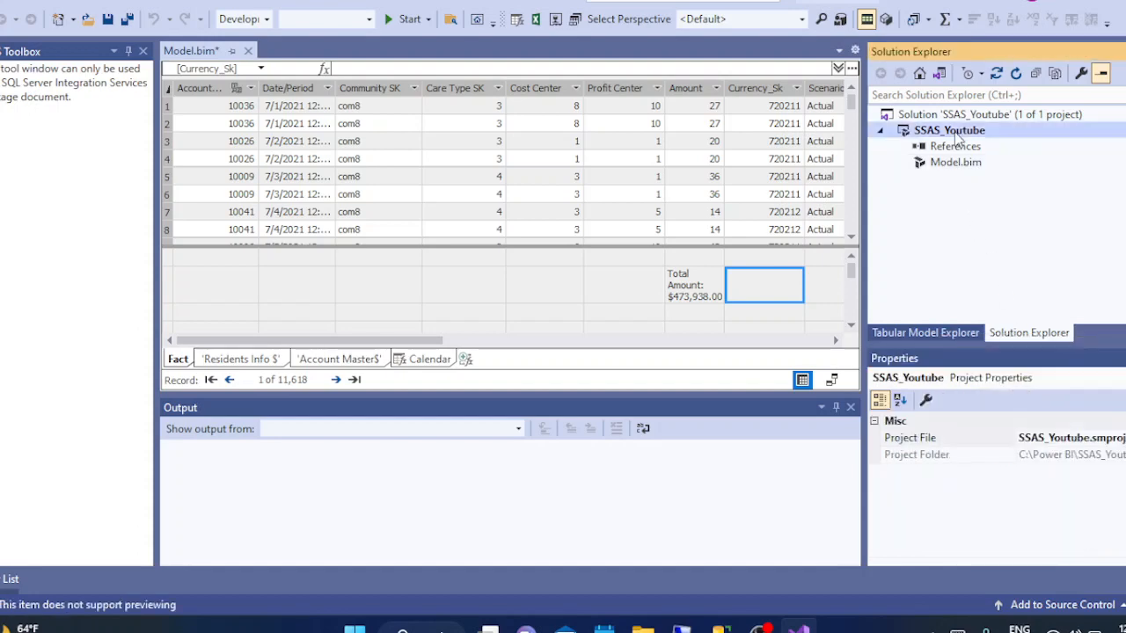
right_click(954, 132)
left_click(919, 505)
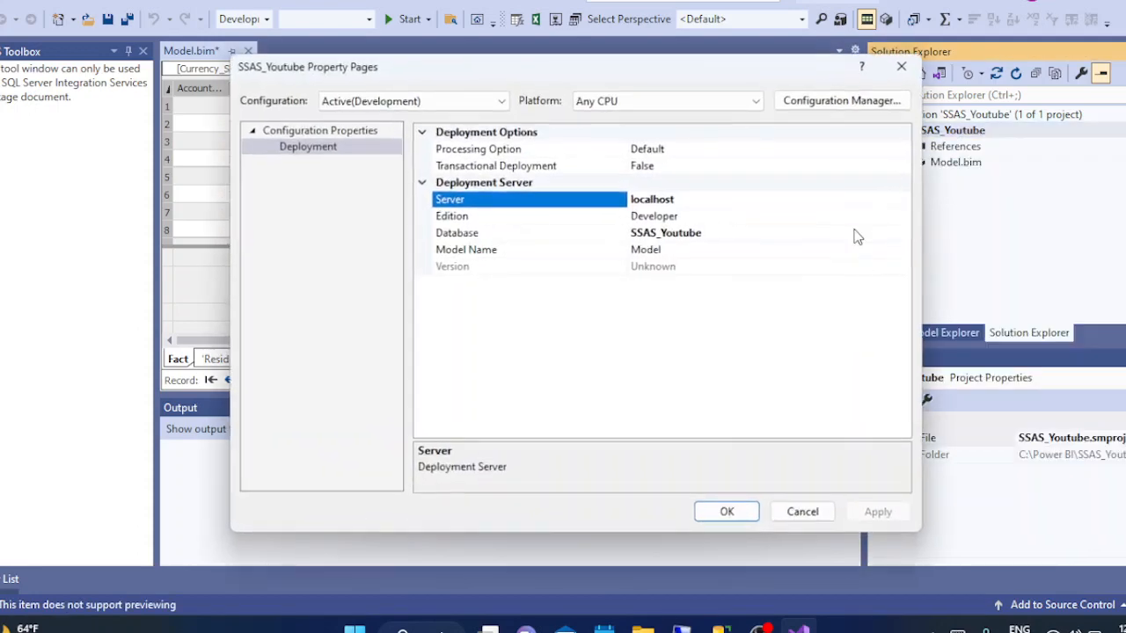
double_click(678, 201)
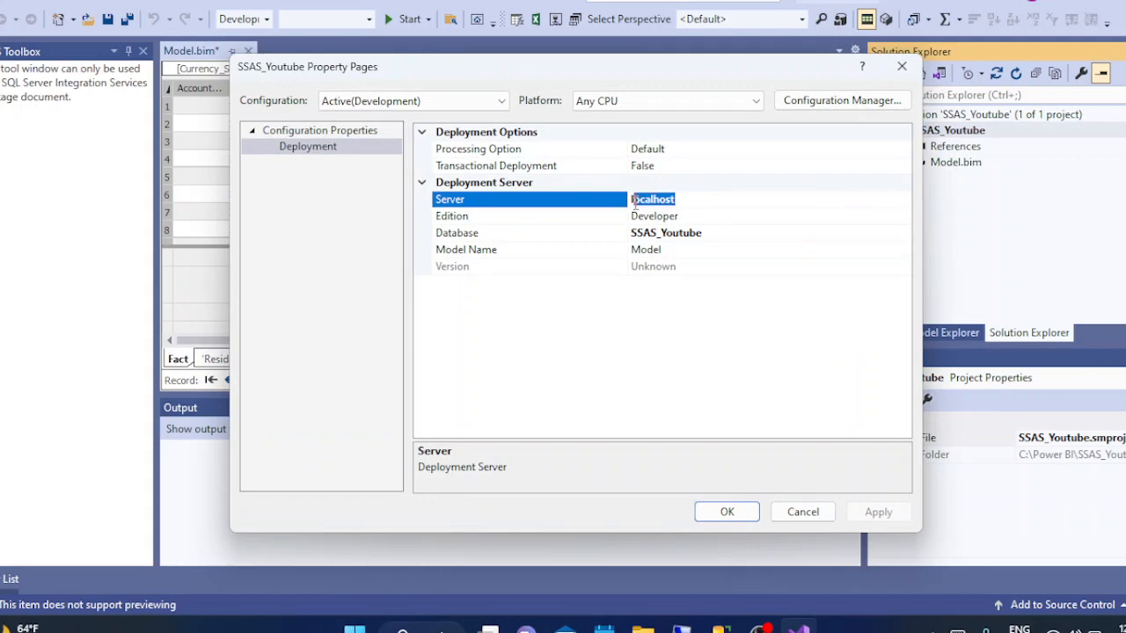
key("BackSpace")
key("ctrl+v")
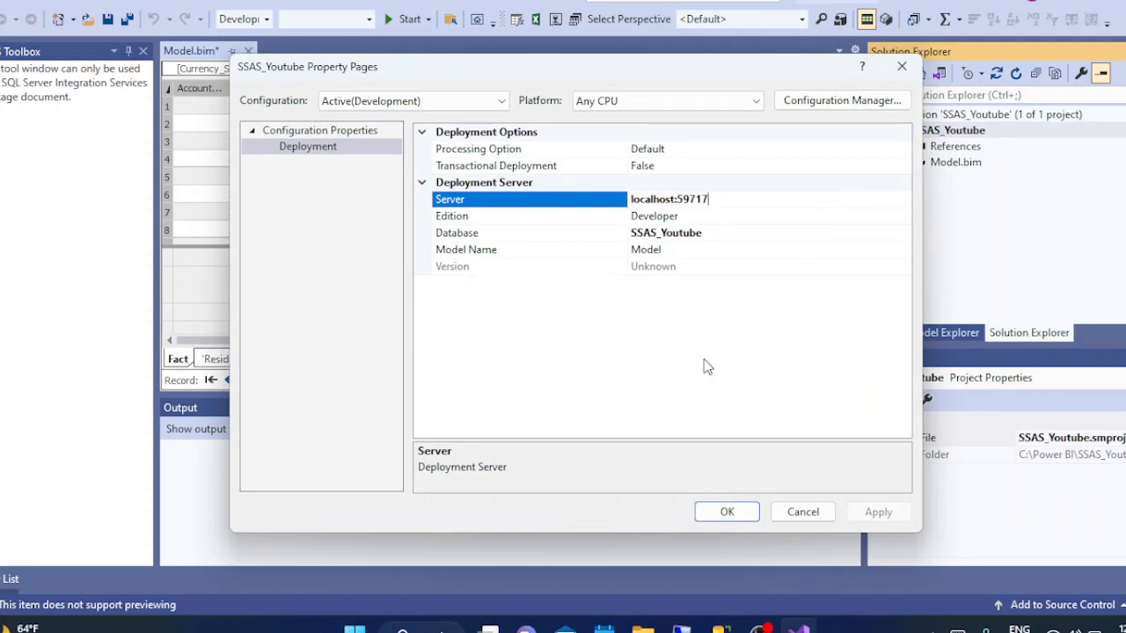
left_click(726, 512)
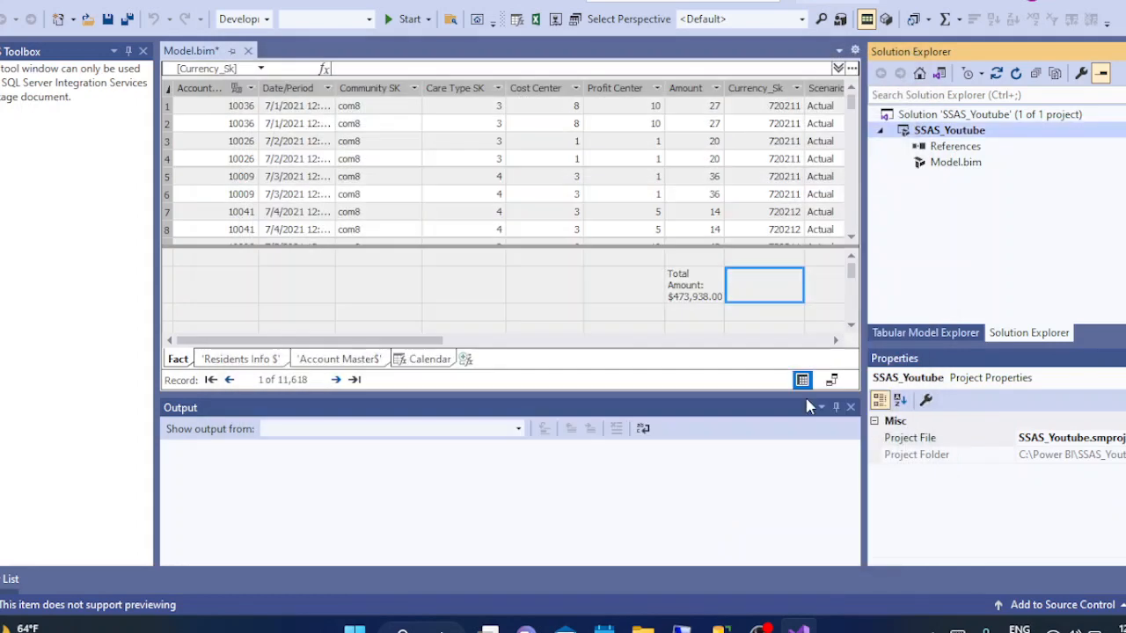
- Deploy the SSAS_Youtube project to the server and close the deployment report
right_click(928, 132)
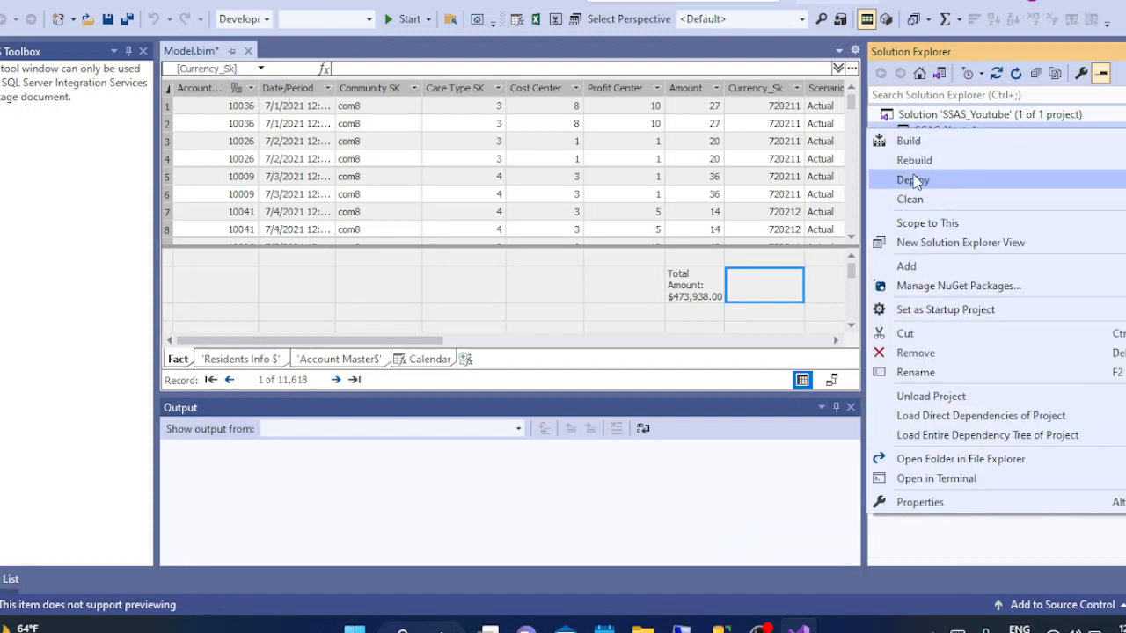
left_click(913, 180)
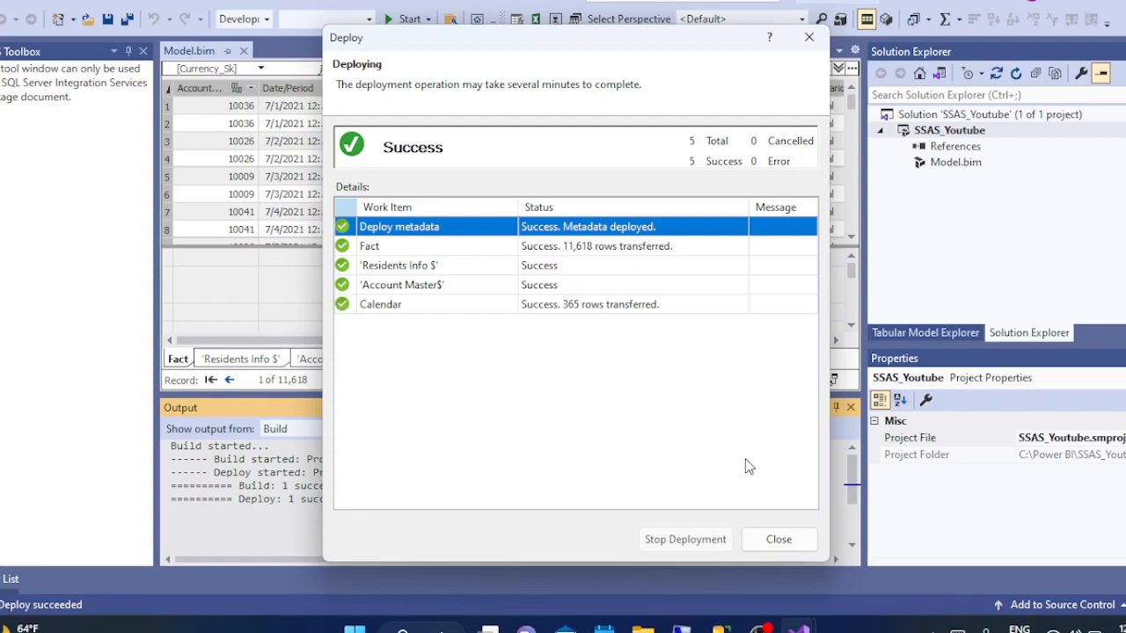
left_click(778, 539)
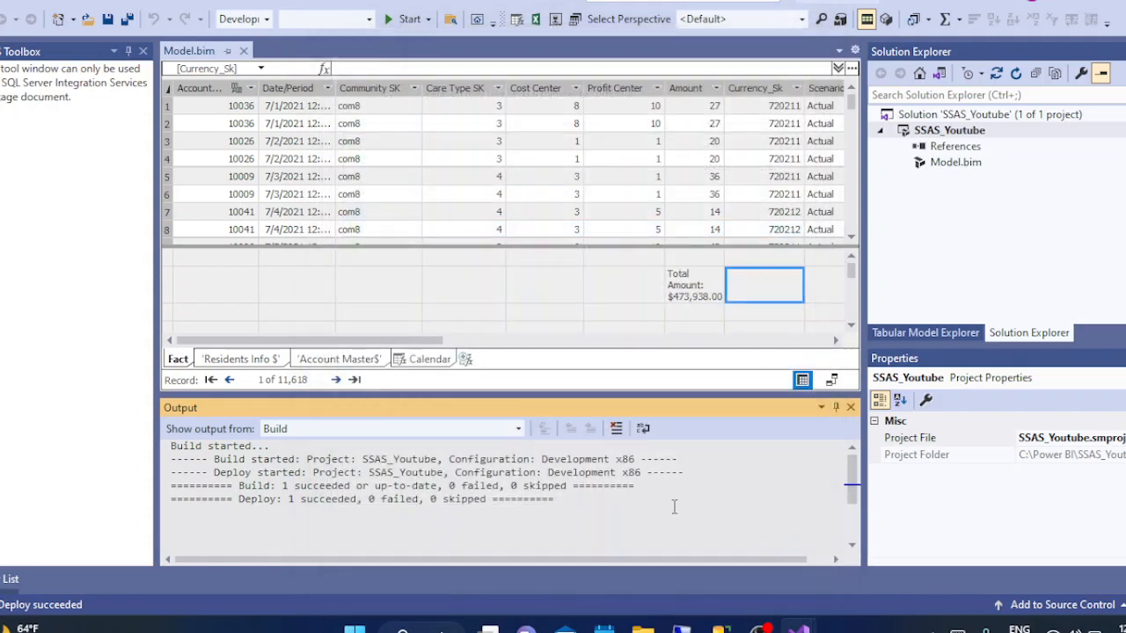
- Launch Power BI Desktop and dismiss its start screen to reach a blank report
left_click(414, 628)
type("Powe")
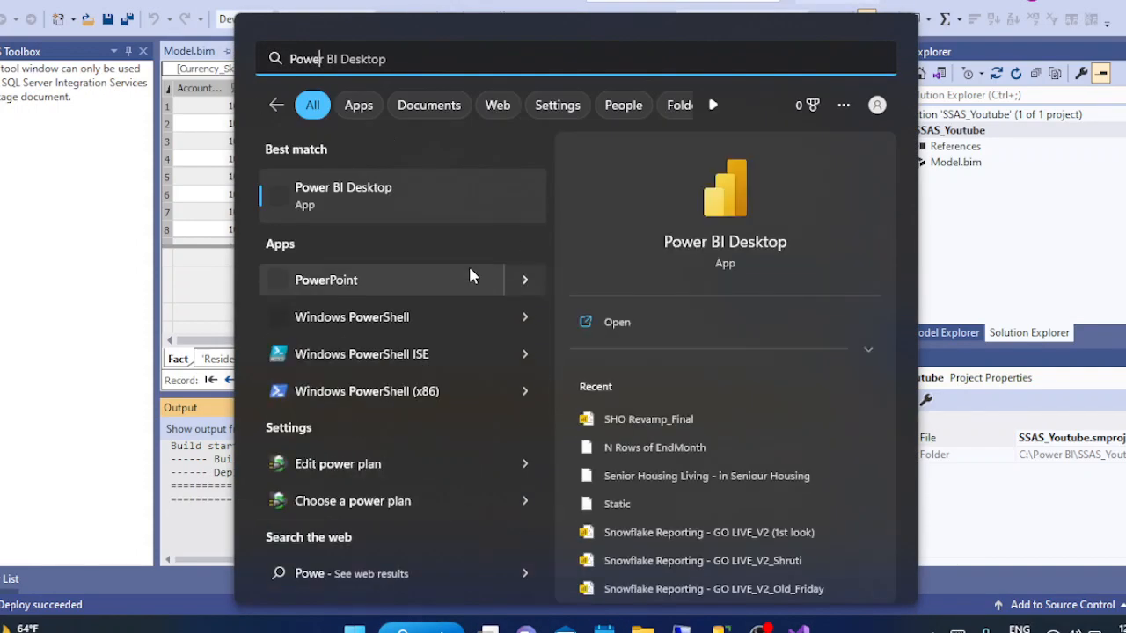
left_click(421, 191)
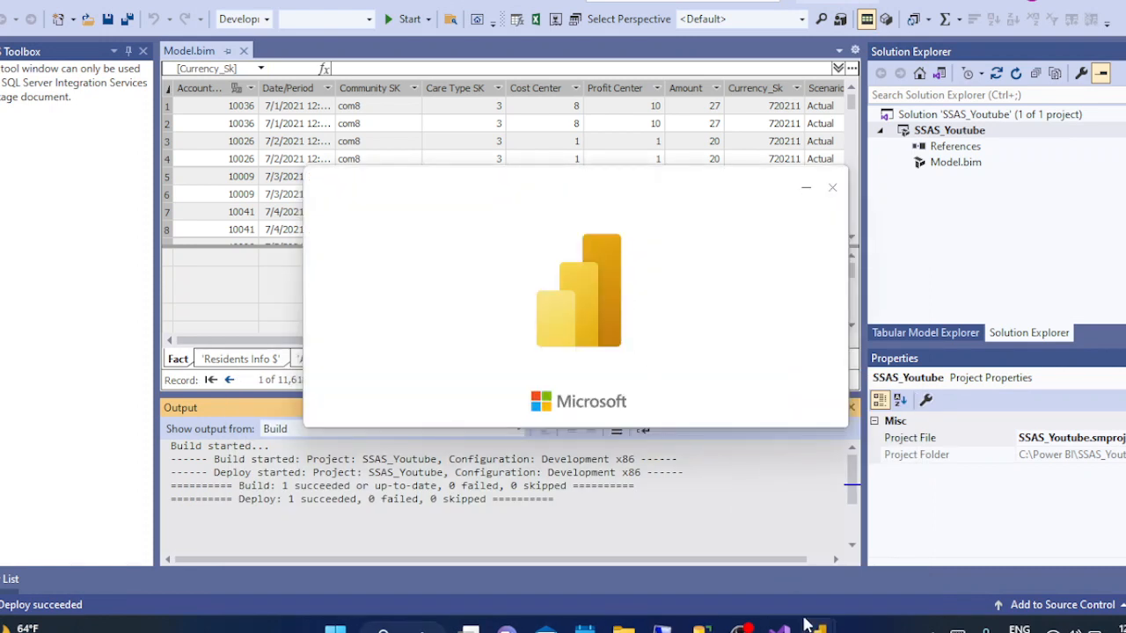
mouse_move(818, 628)
left_click(796, 543)
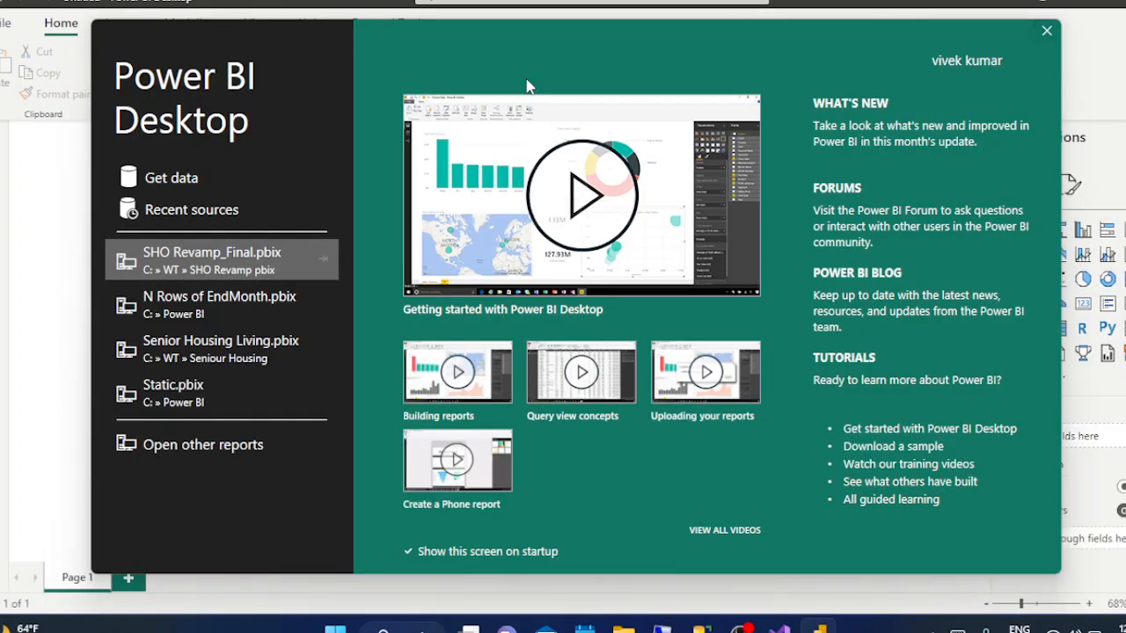
left_click(1047, 32)
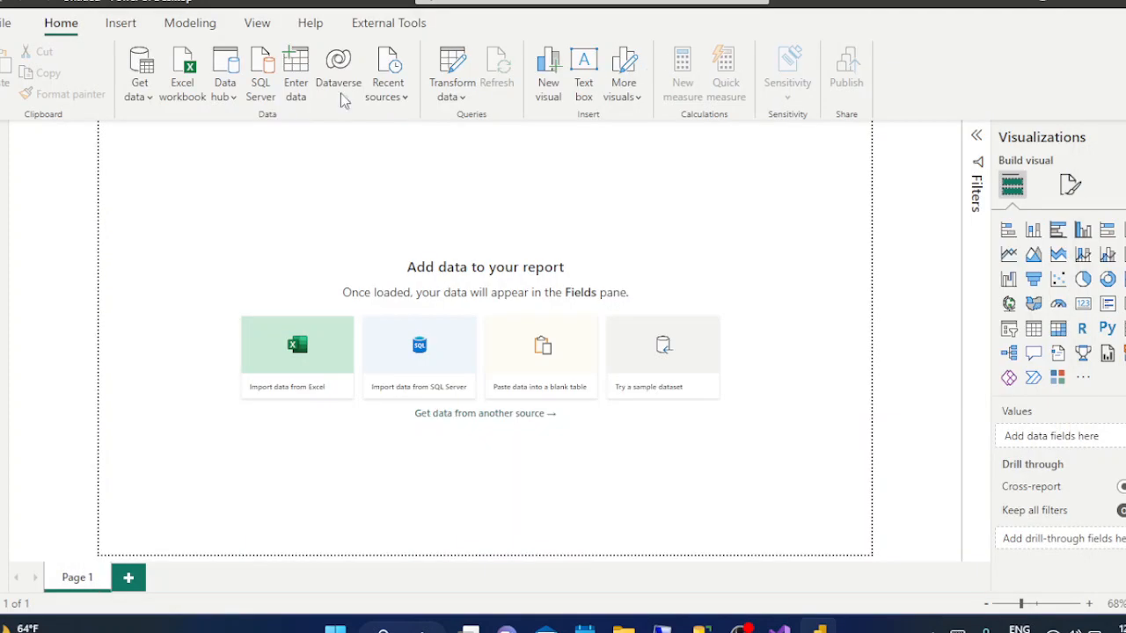
- Connect live to the Analysis Services server localhost:59717, leaving the optional database name empty
left_click(132, 95)
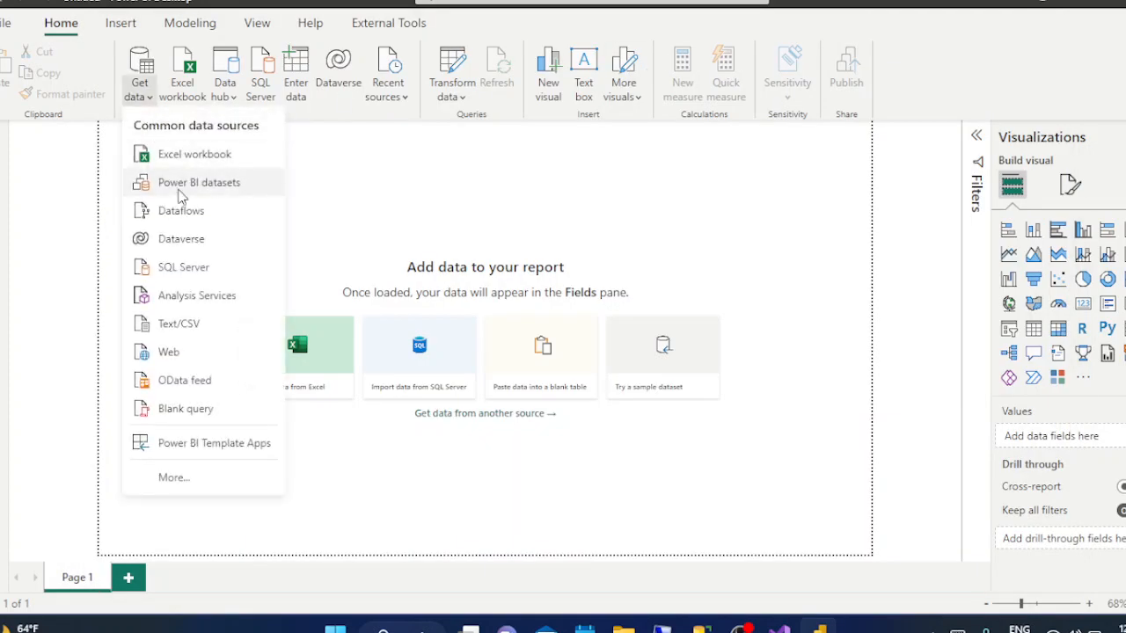
left_click(188, 296)
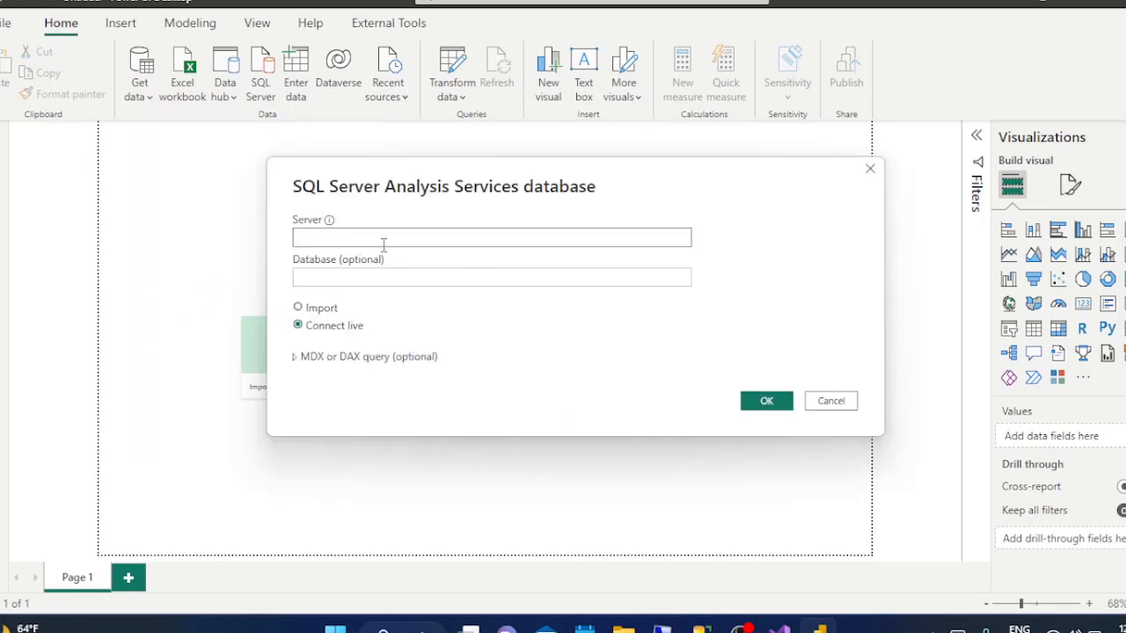
left_click(383, 244)
key("ctrl+v")
left_click(368, 278)
left_click(769, 402)
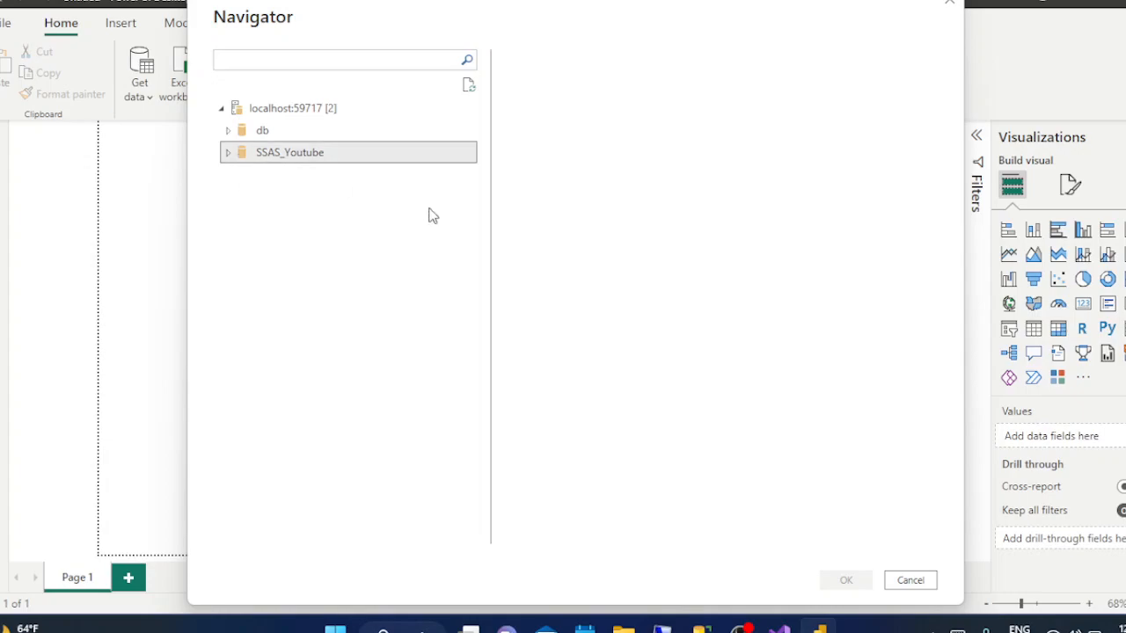
- Switch to Visual Studio and check the deployment Database name in the SSAS_Youtube project's properties
left_click(780, 627)
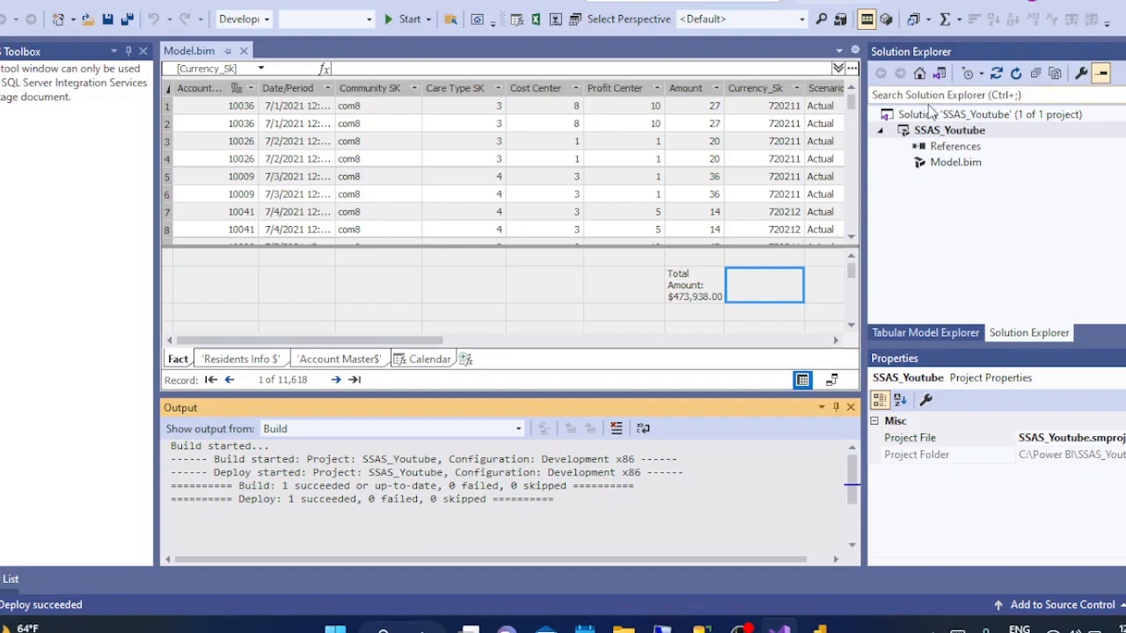
left_click(934, 129)
right_click(932, 129)
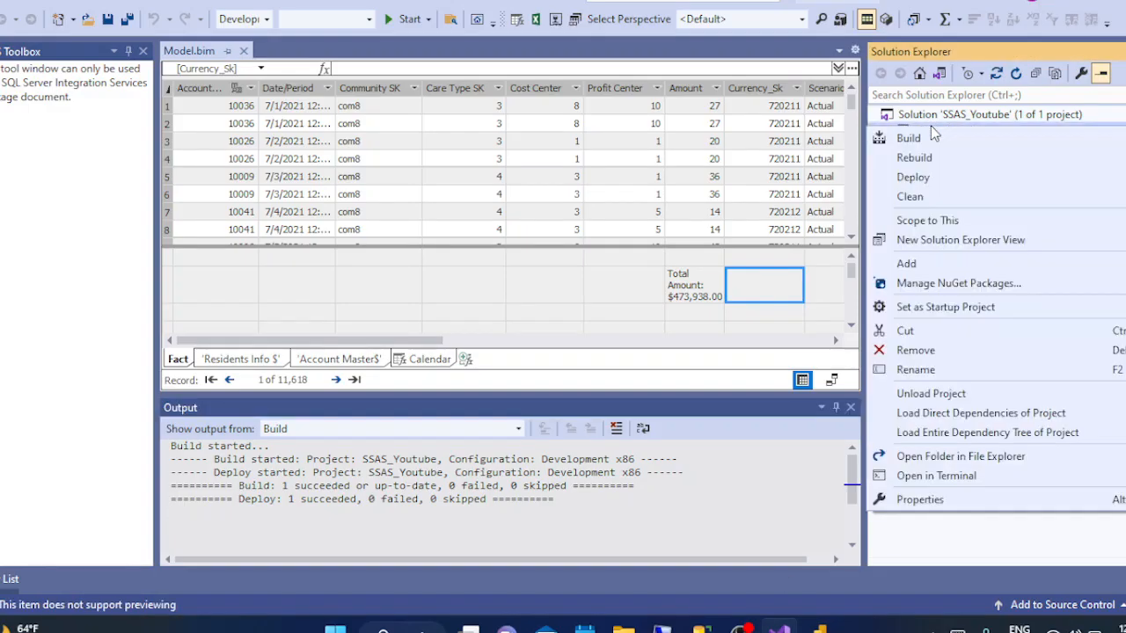
left_click(919, 499)
left_click(651, 234)
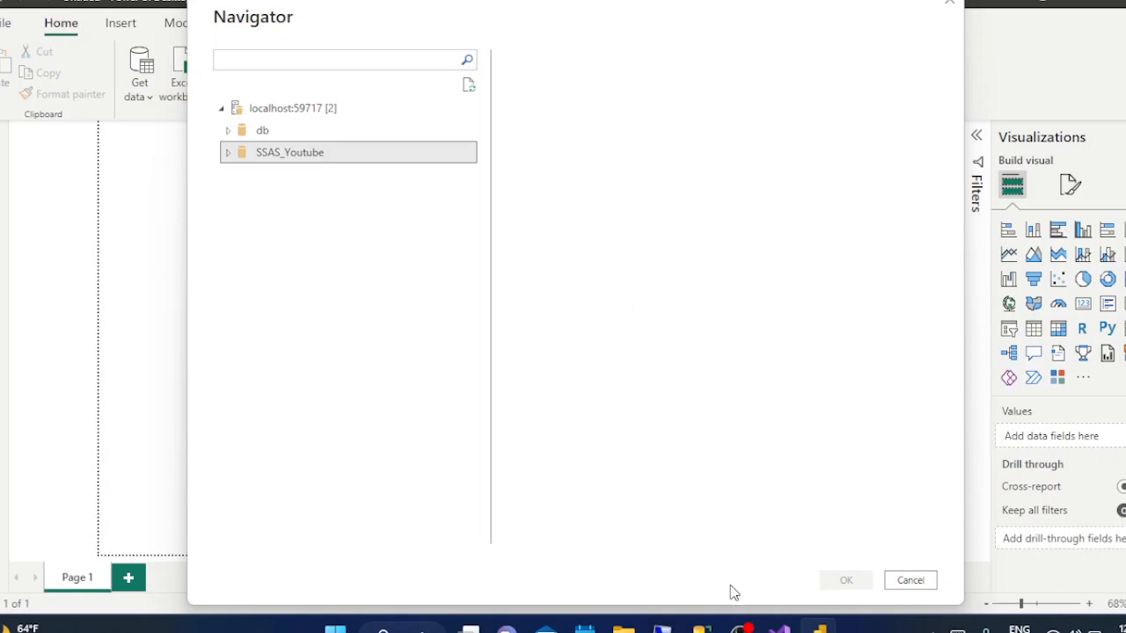
left_click(746, 626)
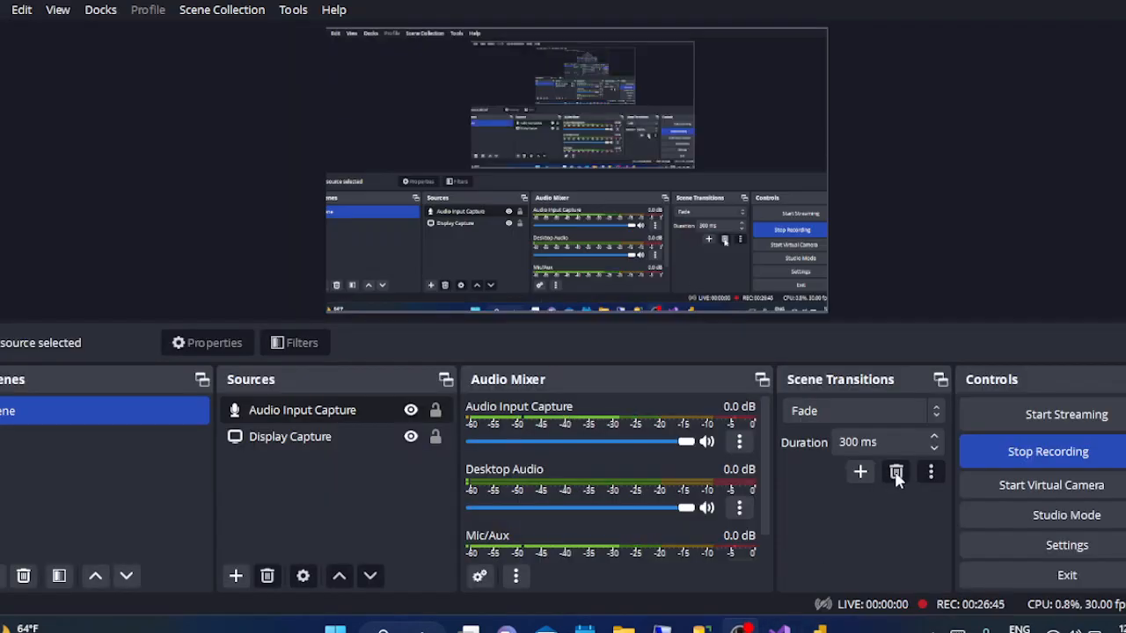